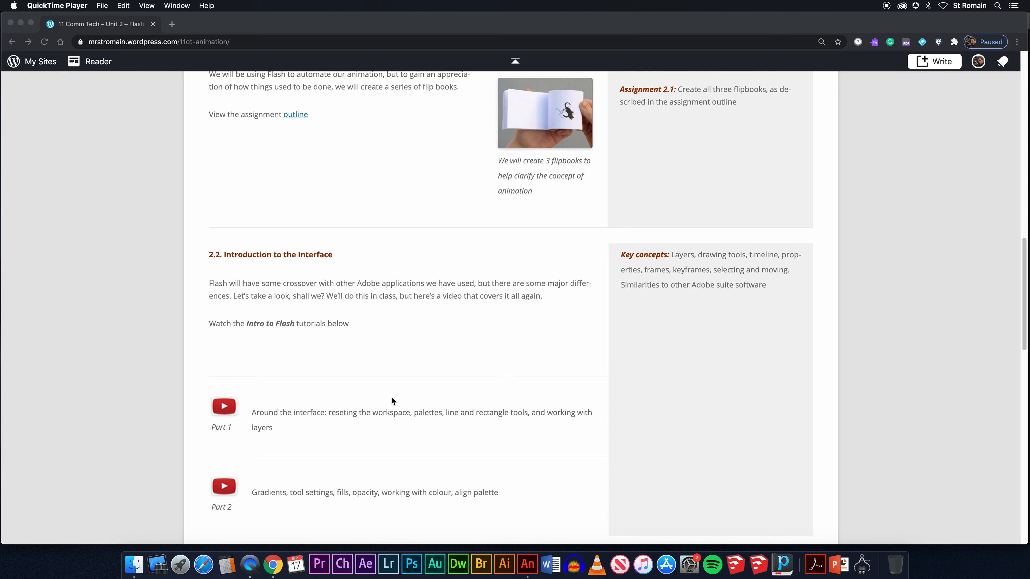
Switch to Adobe Animate and create an ActionScript 3.0 document at 550 × 400 pixels and 24 fps
left_click(340, 438)
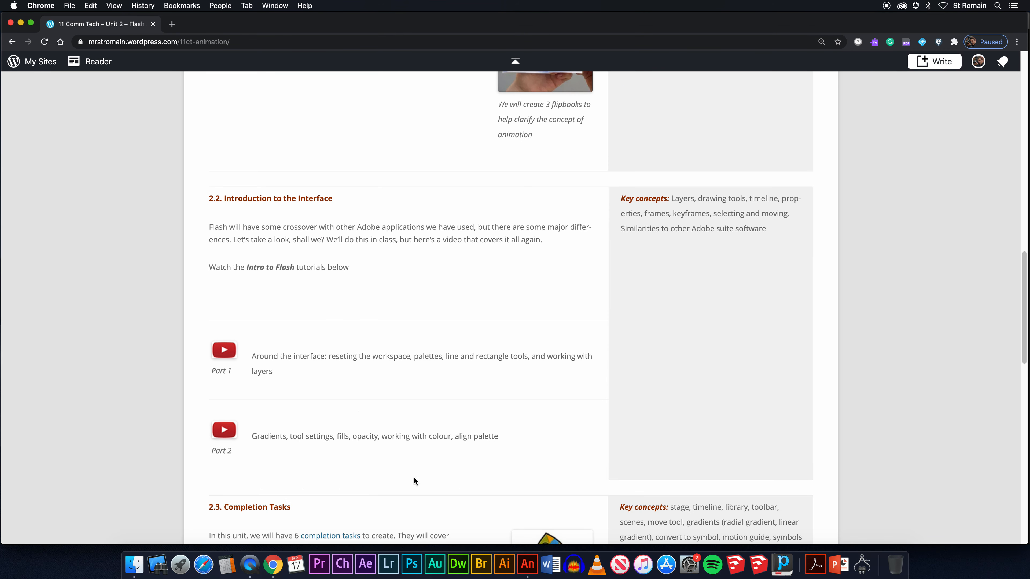
left_click(520, 562)
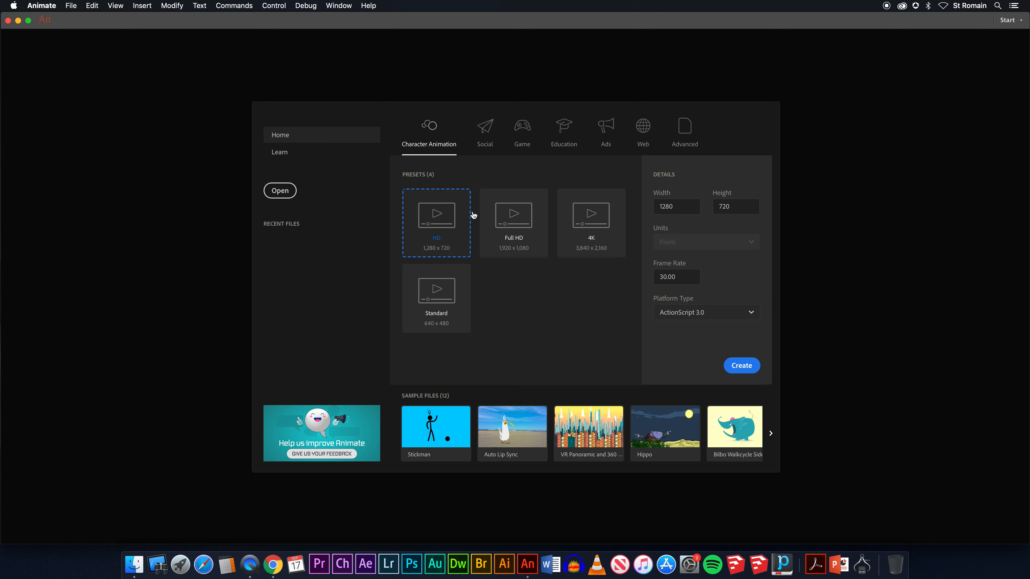
left_click(679, 140)
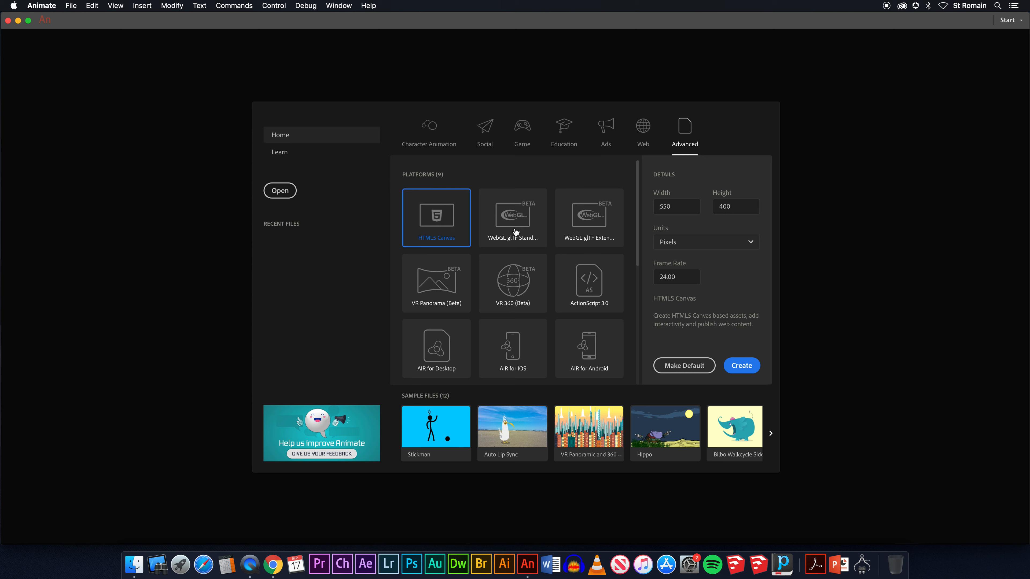
left_click(592, 282)
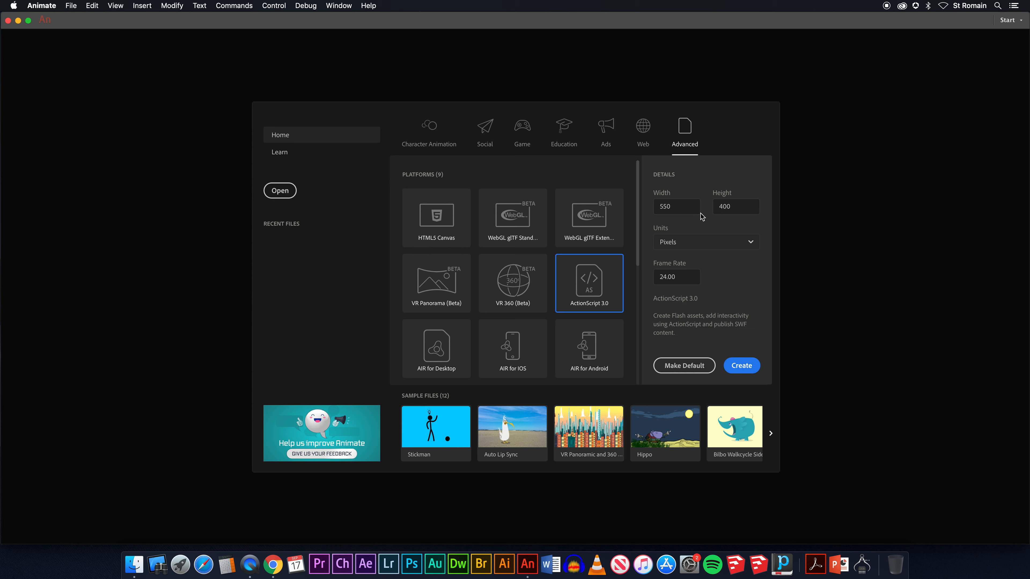
left_click(735, 366)
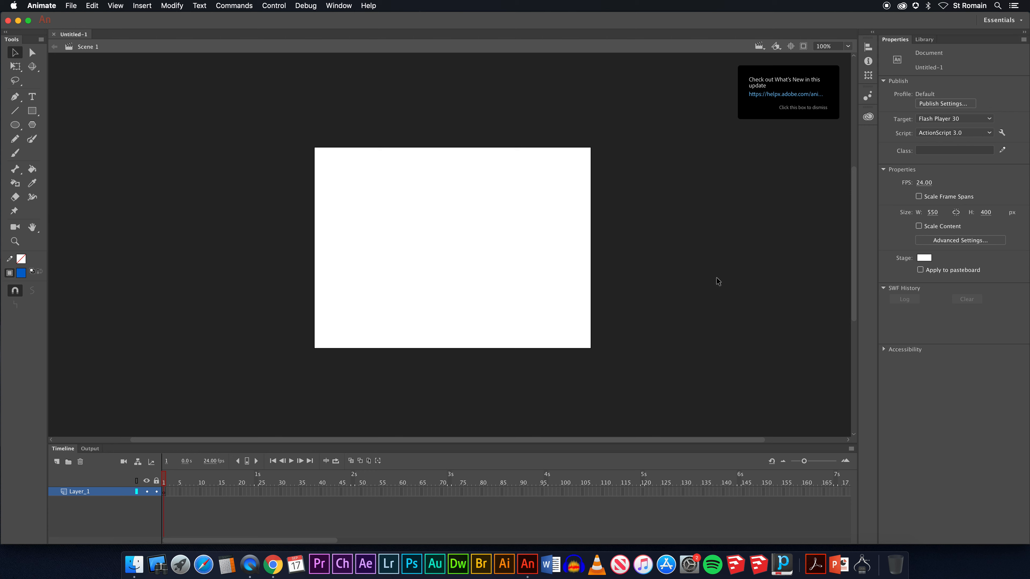
Reset the Essentials workspace to its original layout and dock the Tools panel on the left as a narrow two-column strip
left_click(1010, 21)
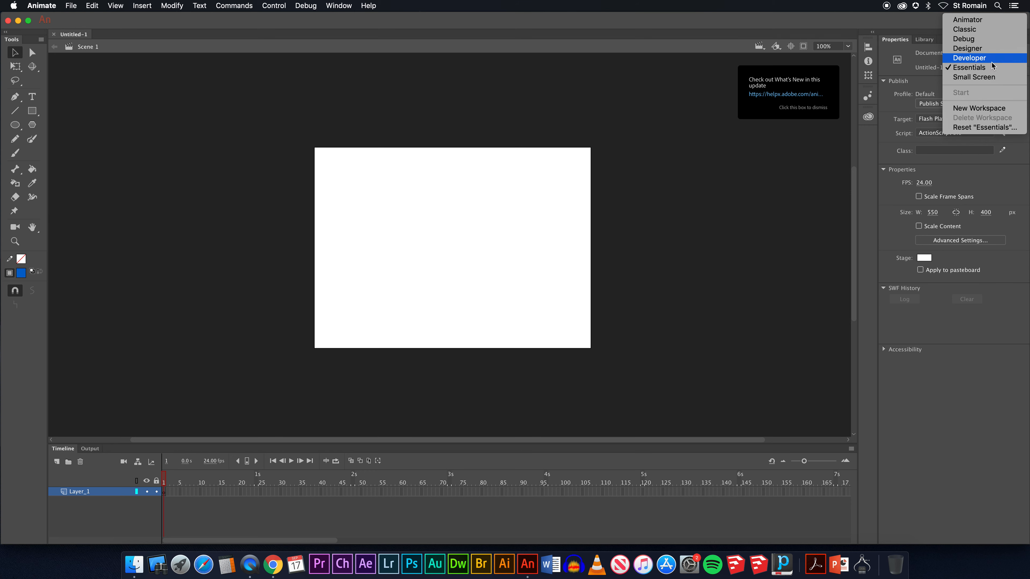
left_click(989, 129)
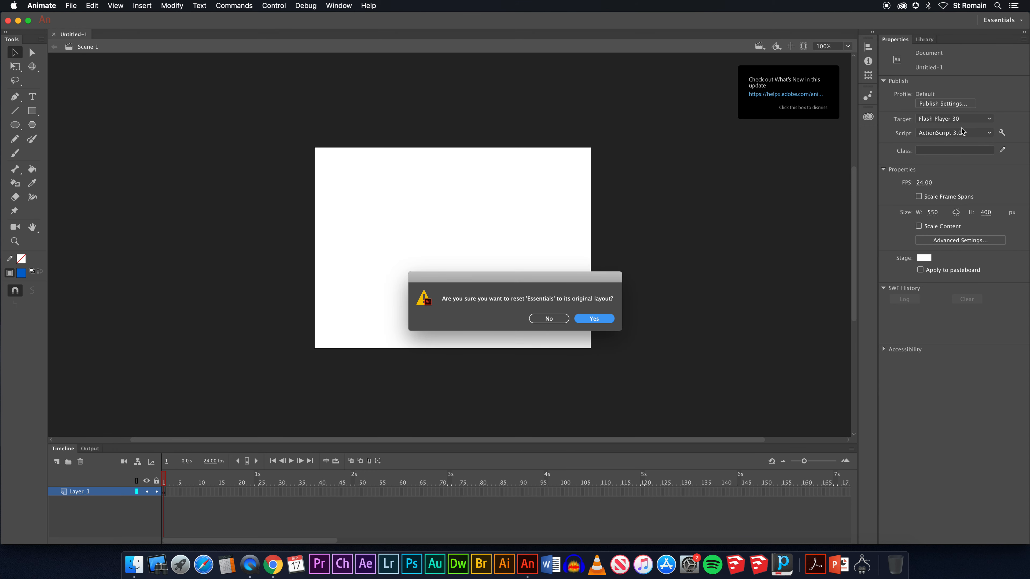
left_click(608, 317)
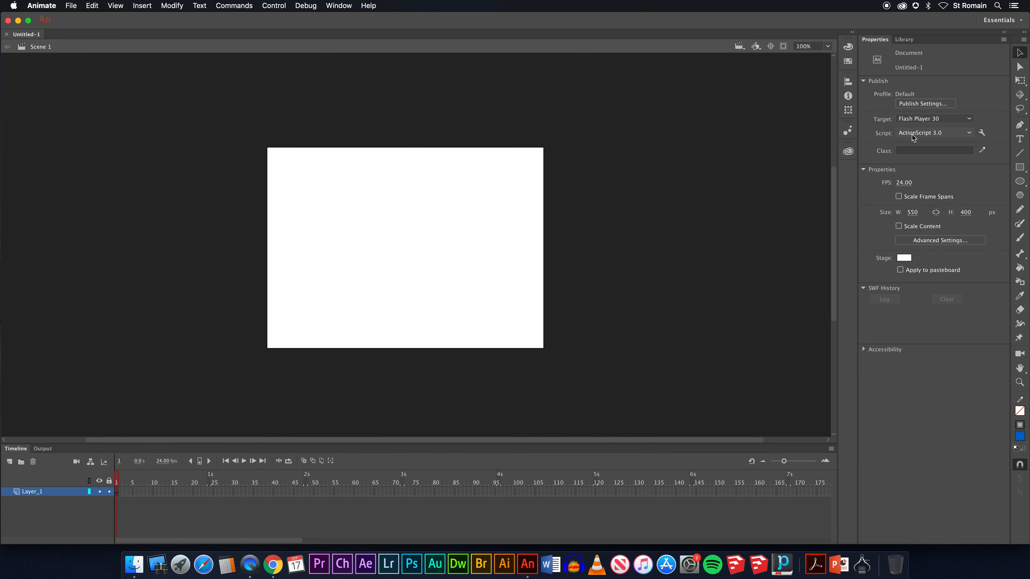
left_click_drag(1018, 42, 2, 62)
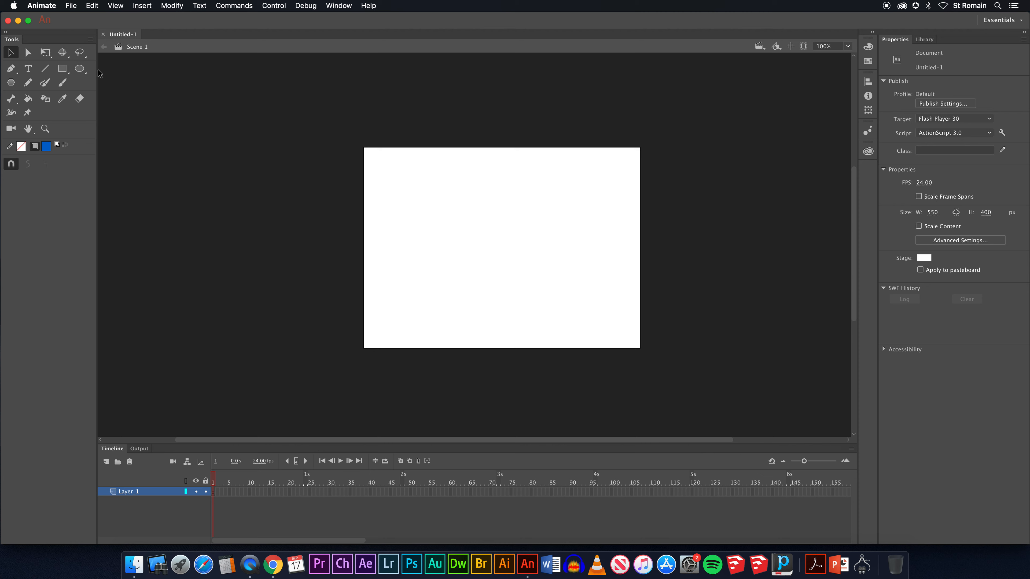
left_click_drag(98, 73, 42, 70)
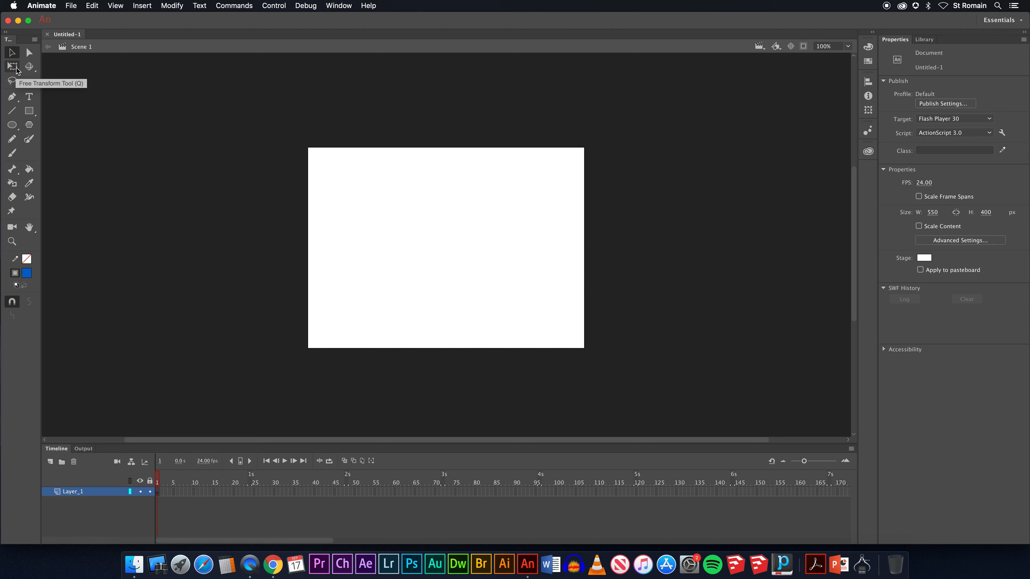
left_click(16, 70)
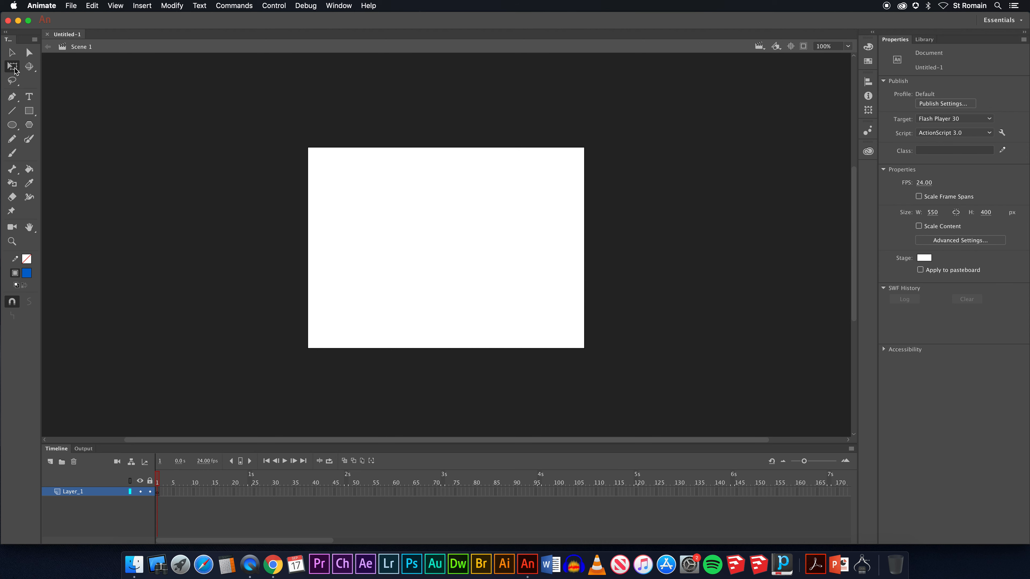
left_click(45, 69)
left_click(339, 6)
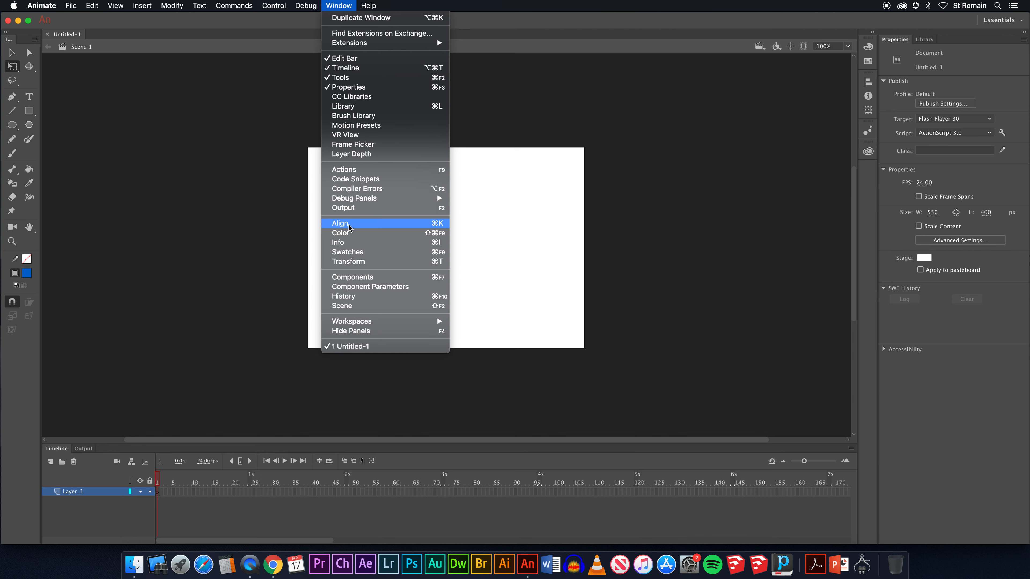
left_click(196, 196)
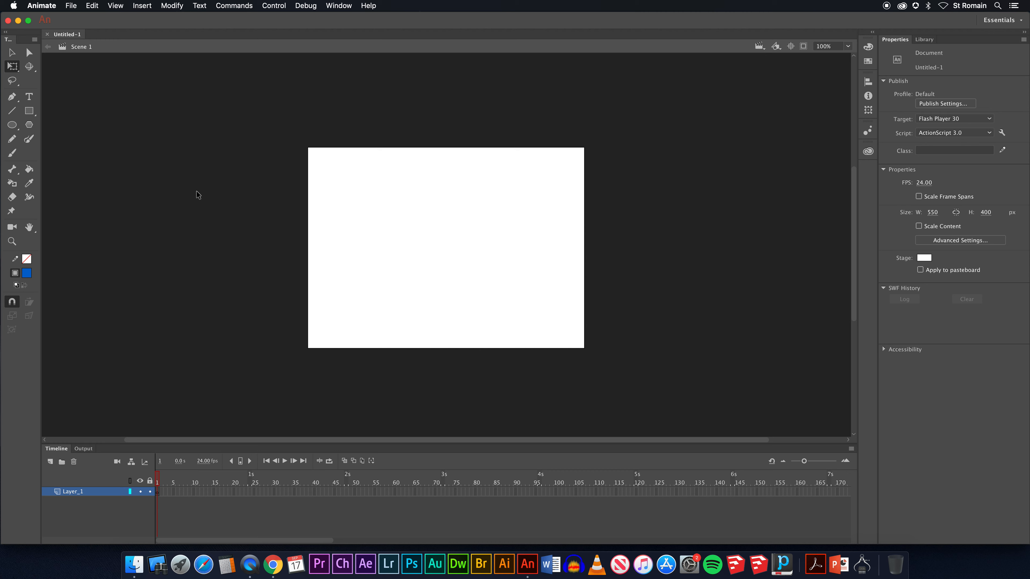
Draw a blue square without a stroke, about 224 px wide, on the stage and select its fill
left_click(28, 111)
left_click_drag(369, 185, 457, 297)
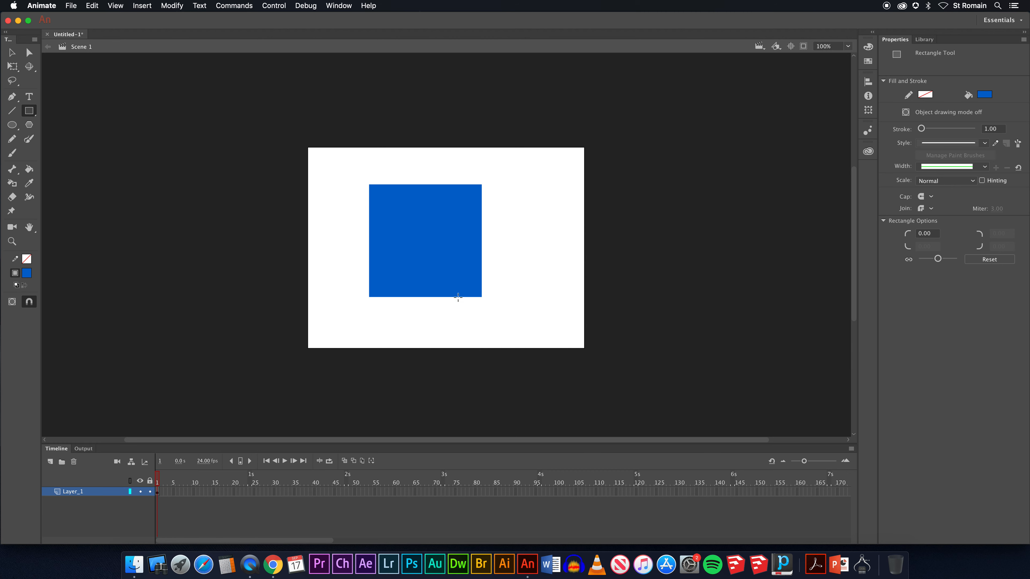
left_click(12, 52)
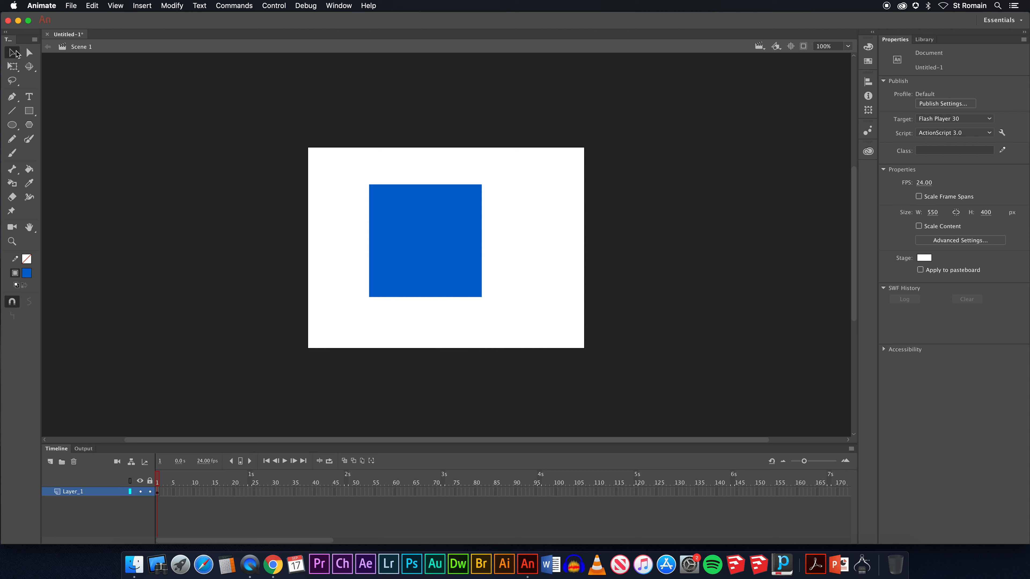
left_click(422, 246)
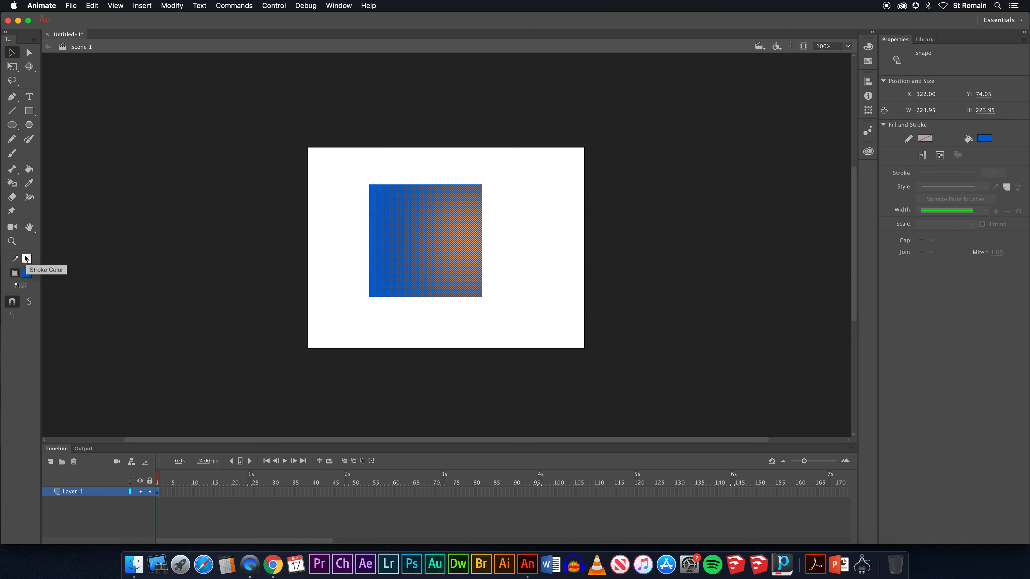
Add a black outline to the blue square with the Ink Bottle tool
left_click(315, 227)
left_click(402, 239)
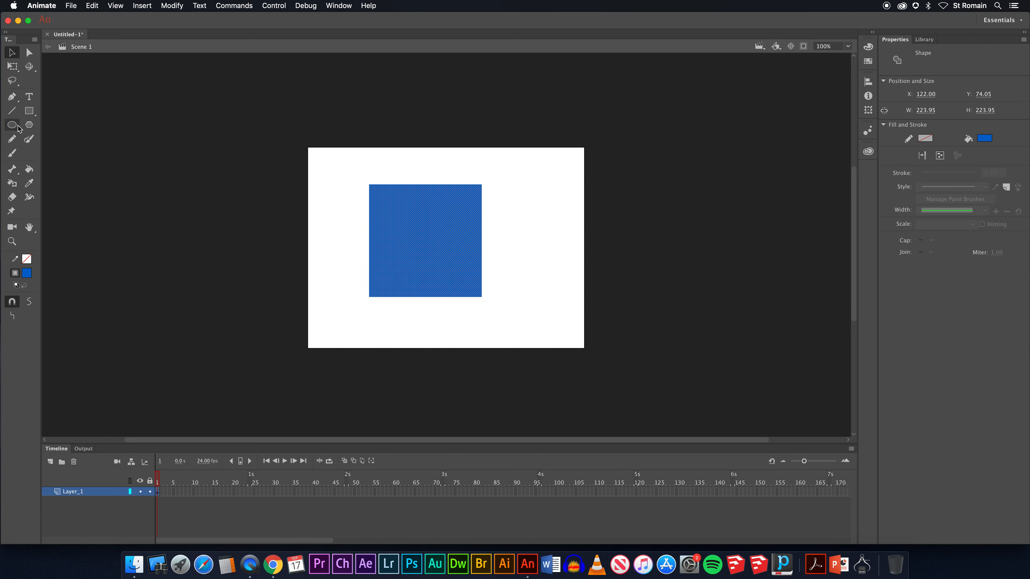
left_click(14, 186)
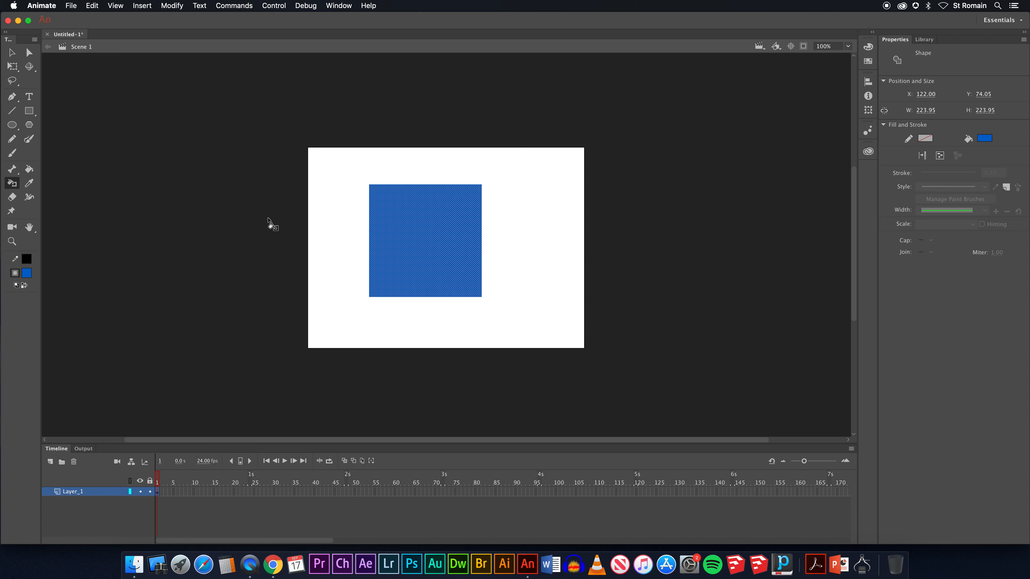
left_click(369, 211)
Practise selecting the blue square's fill alone and its fill together with the outline
left_click(12, 52)
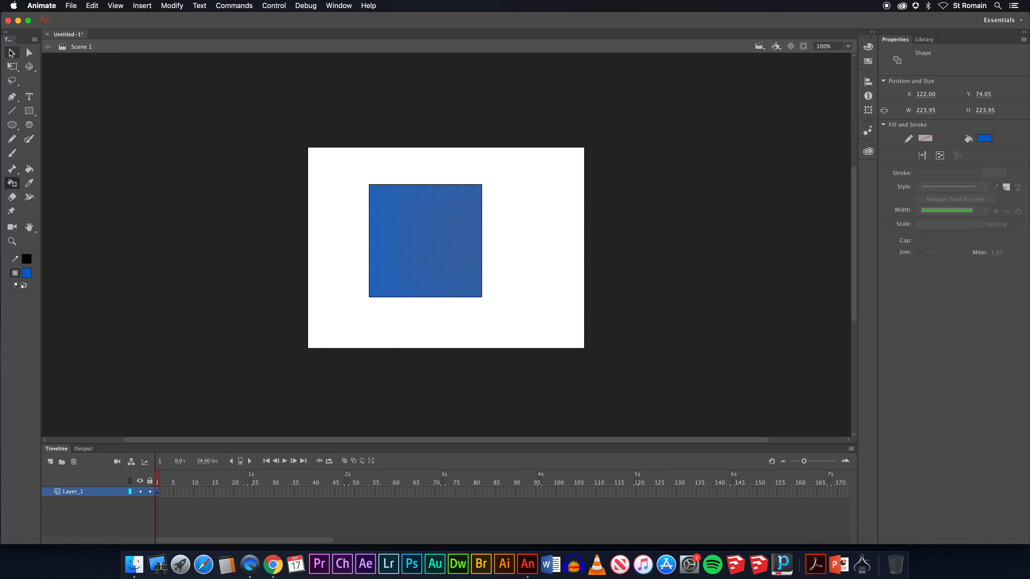
left_click(174, 126)
left_click(404, 231)
double_click(425, 206)
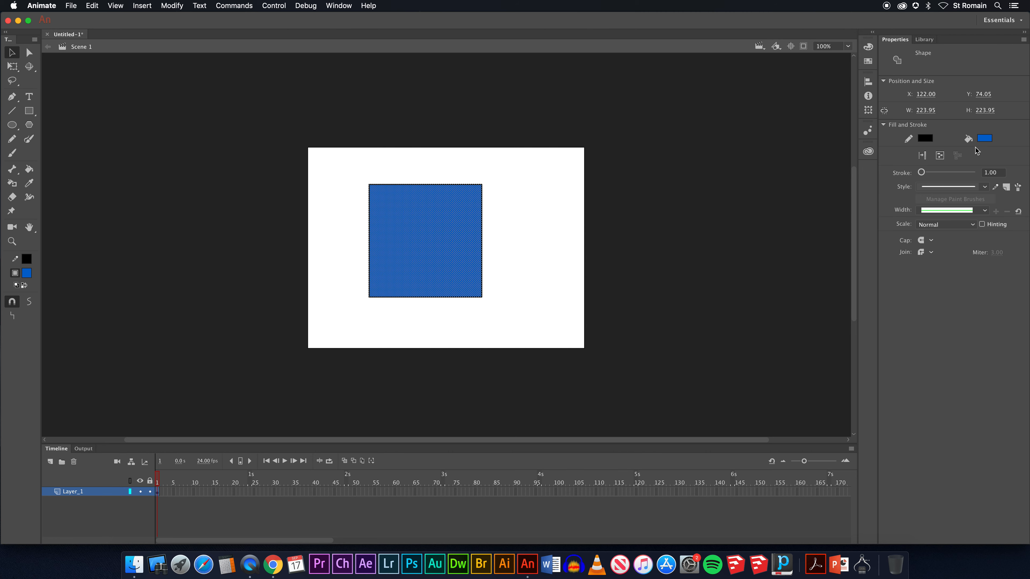
left_click(541, 242)
left_click(429, 241)
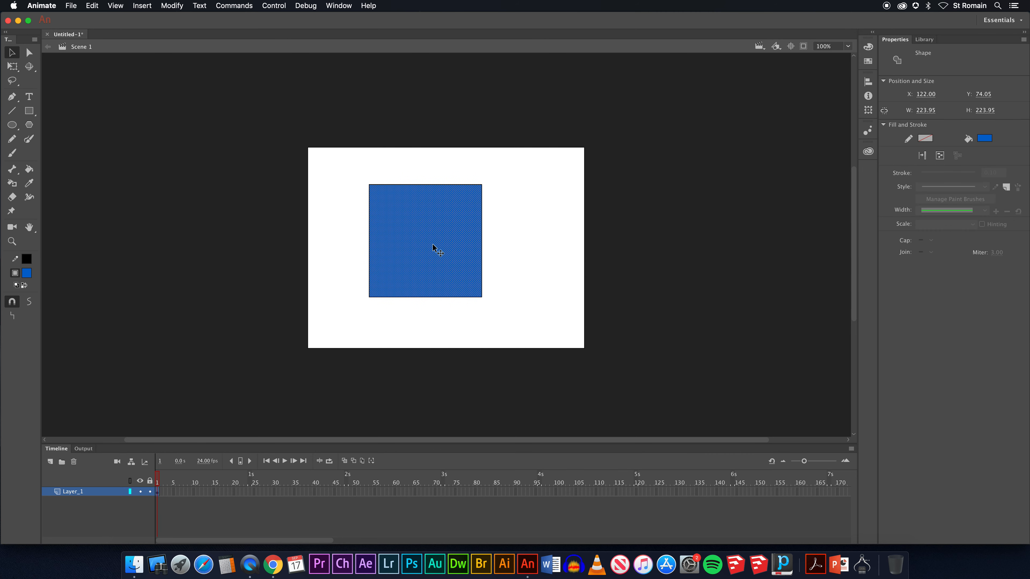
double_click(428, 243)
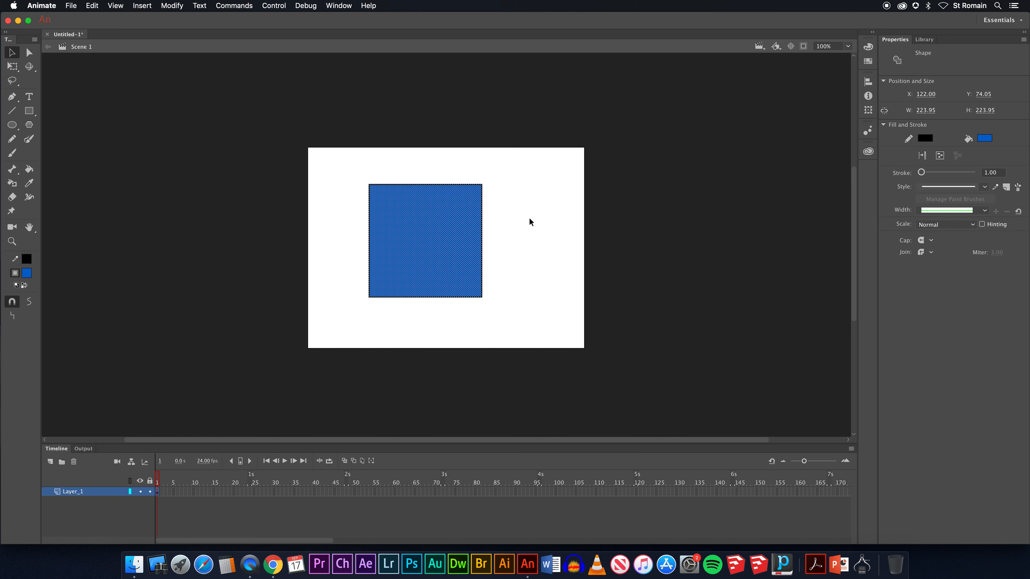
Try narrowing the deselected square by pulling its two left corners inward, and undo both corner moves
left_click(375, 167)
left_click_drag(368, 185, 418, 185)
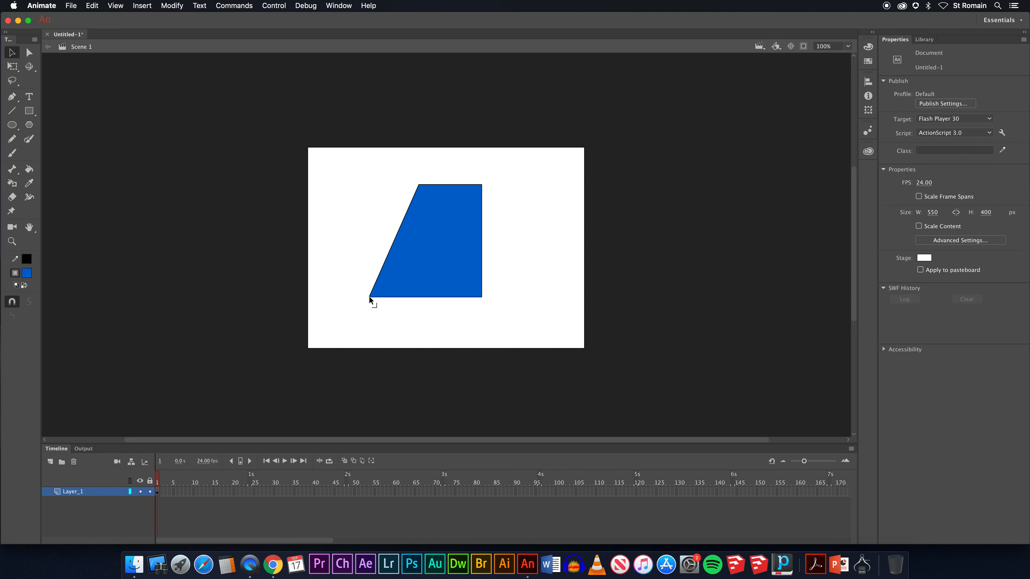
left_click_drag(368, 297, 416, 296)
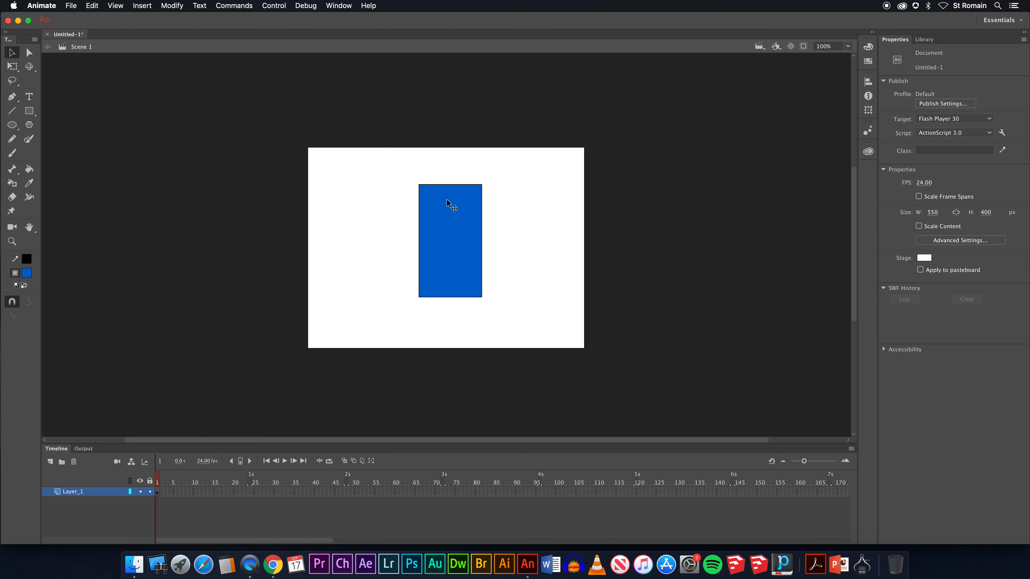
key("super+z")
key("super+z")
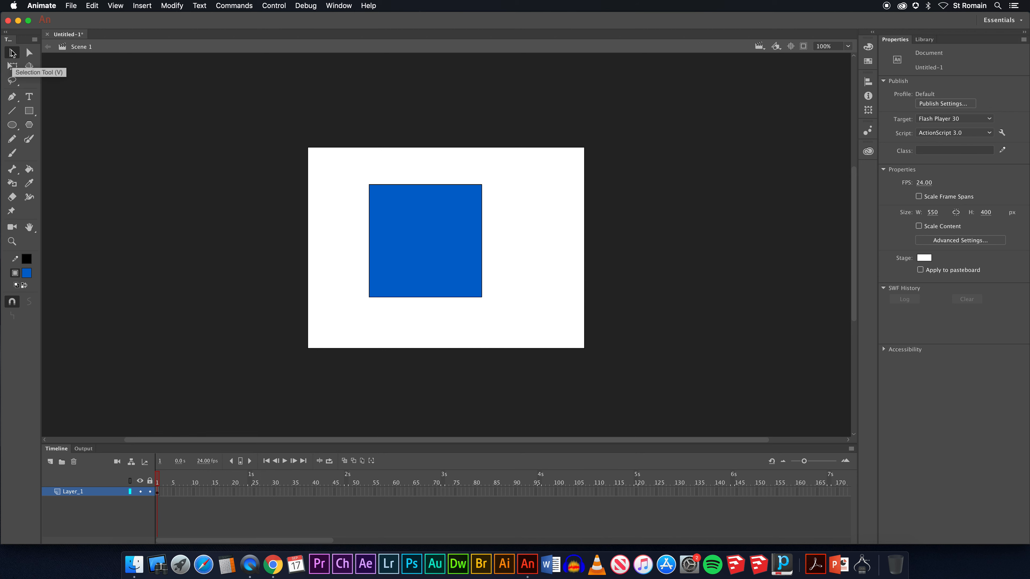
Move the square and its outline with Free Transform to about X 304, Y 34, and recentre its transformation point
double_click(389, 214)
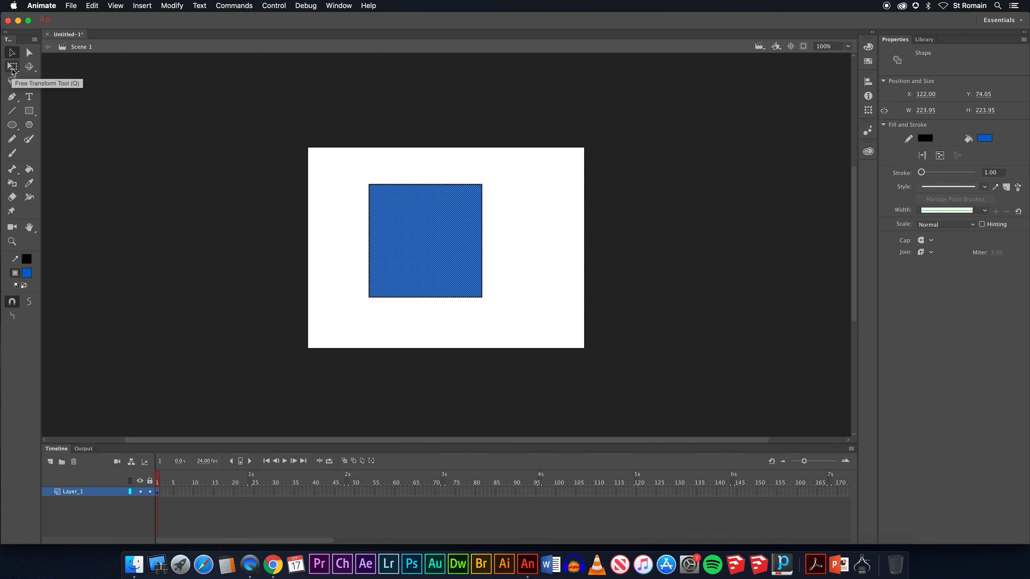
left_click(13, 70)
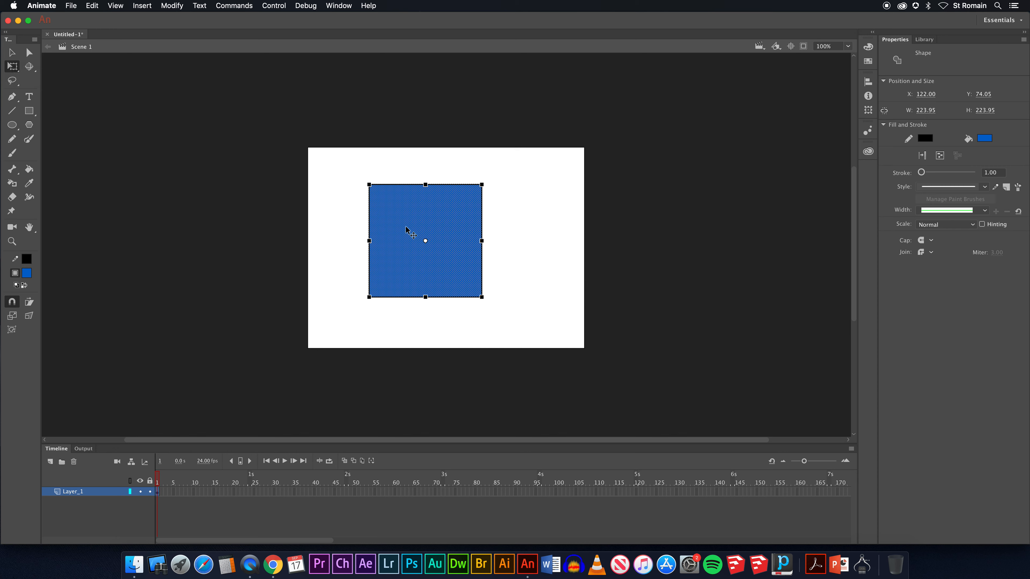
left_click_drag(402, 228, 363, 205)
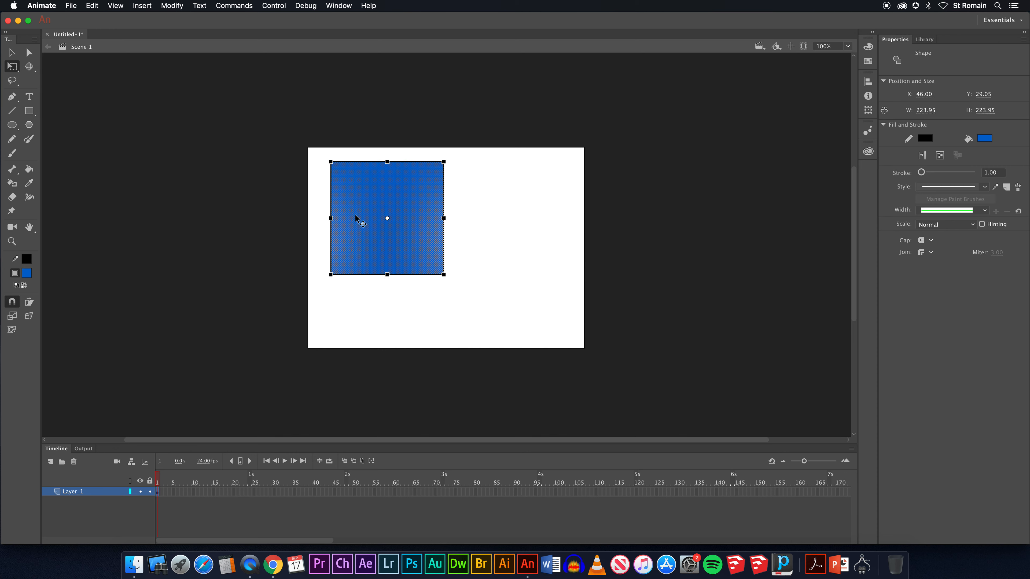
left_click_drag(409, 255, 500, 248)
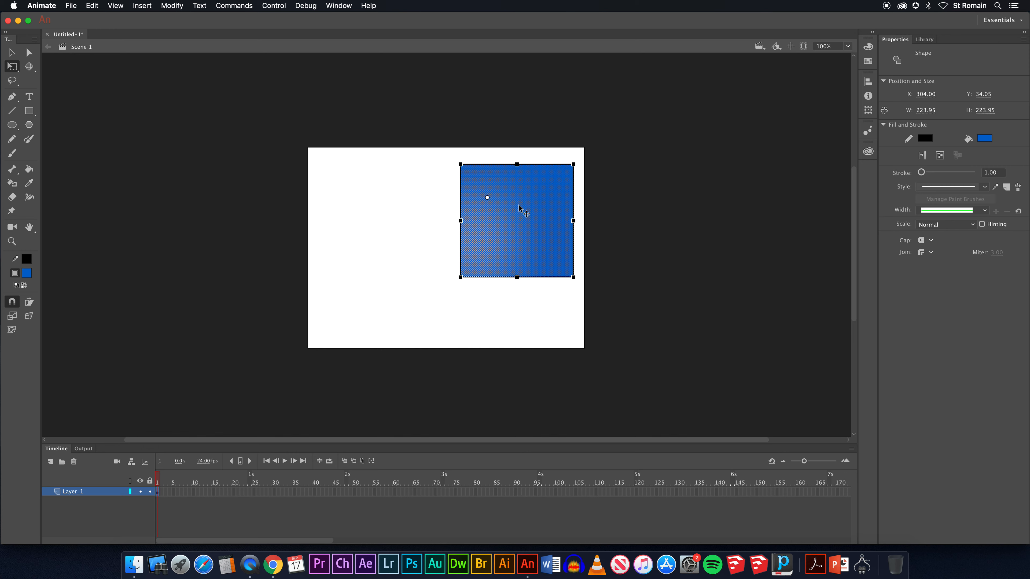
left_click_drag(487, 198, 517, 221)
Scale the square by its side and corner handles and move it near the stage centre, at about 204 × 218 px
mouse_move(516, 164)
left_mouse_down()
mouse_move(515, 219)
mouse_move(516, 179)
left_mouse_up()
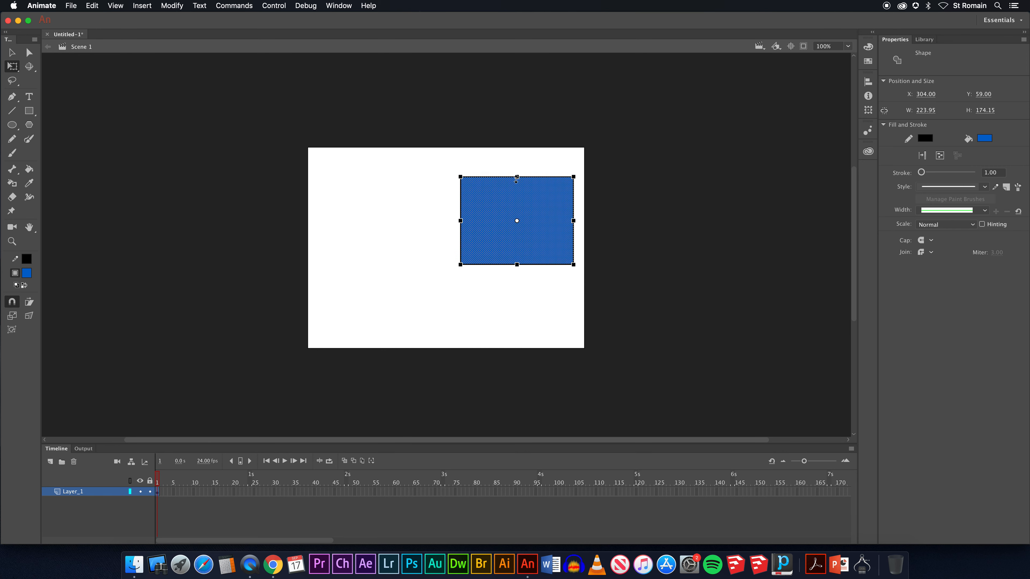
left_click_drag(460, 220, 428, 218)
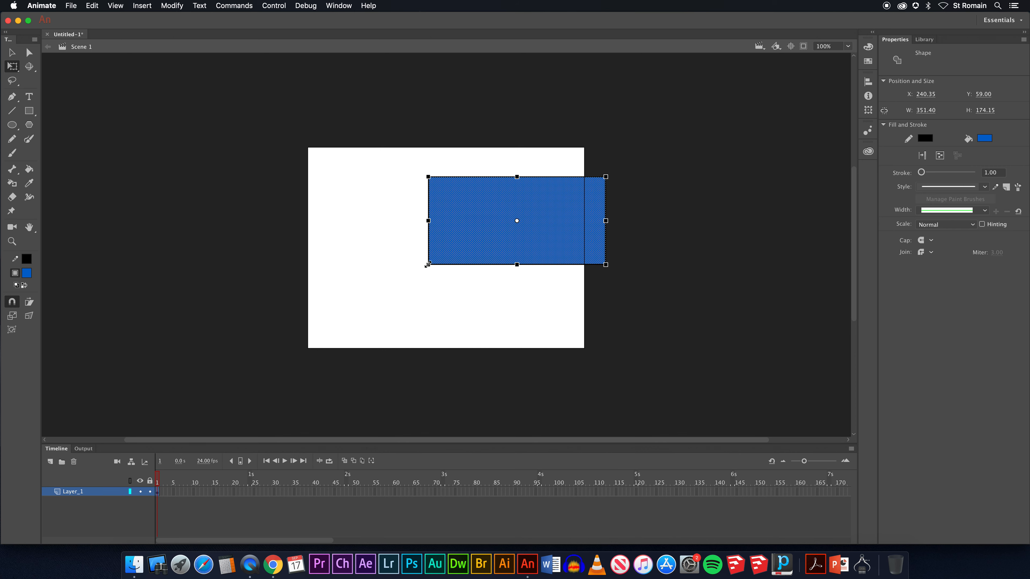
left_click_drag(427, 265, 453, 279)
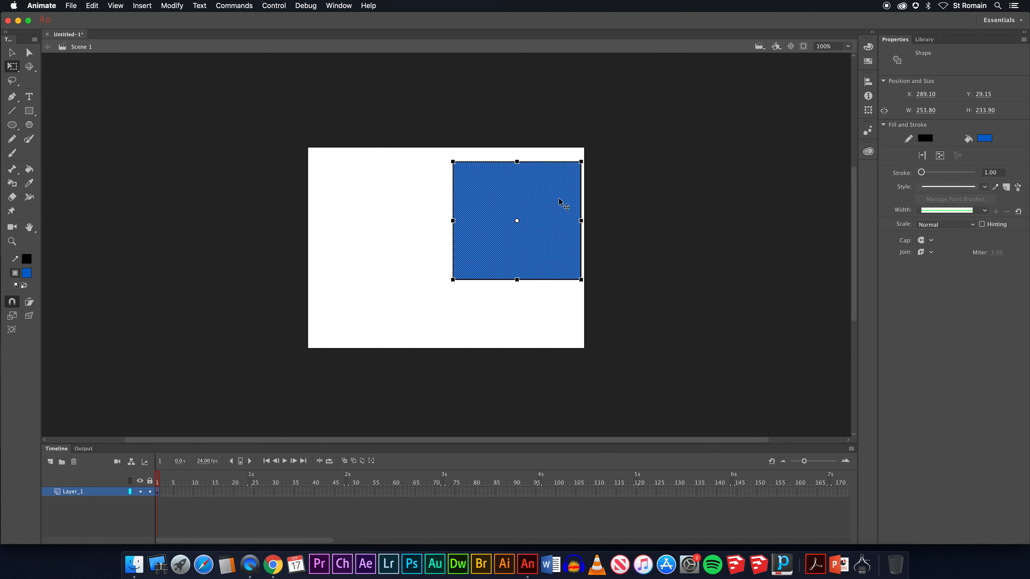
left_click_drag(581, 162, 454, 222)
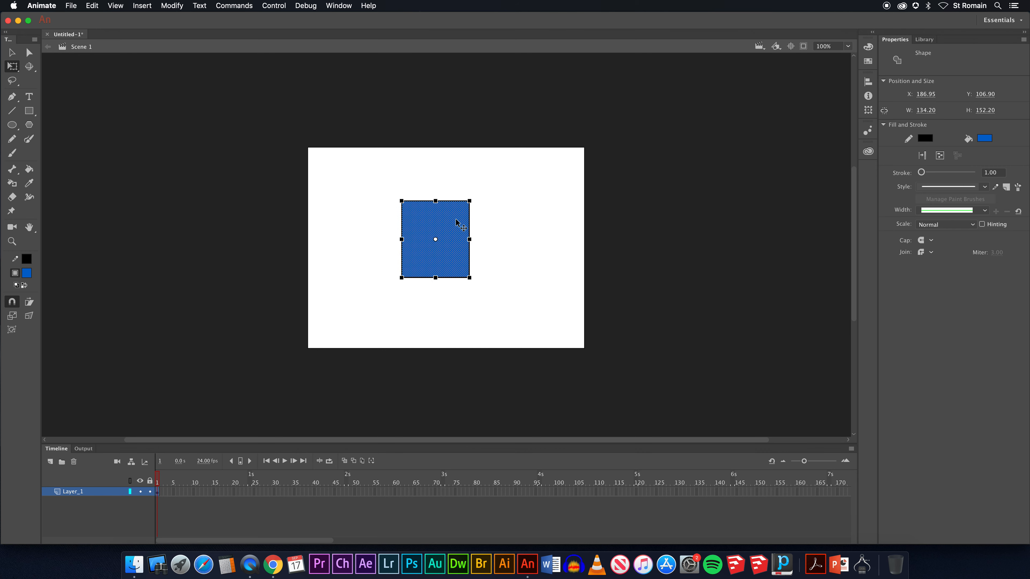
left_click_drag(470, 279, 487, 295)
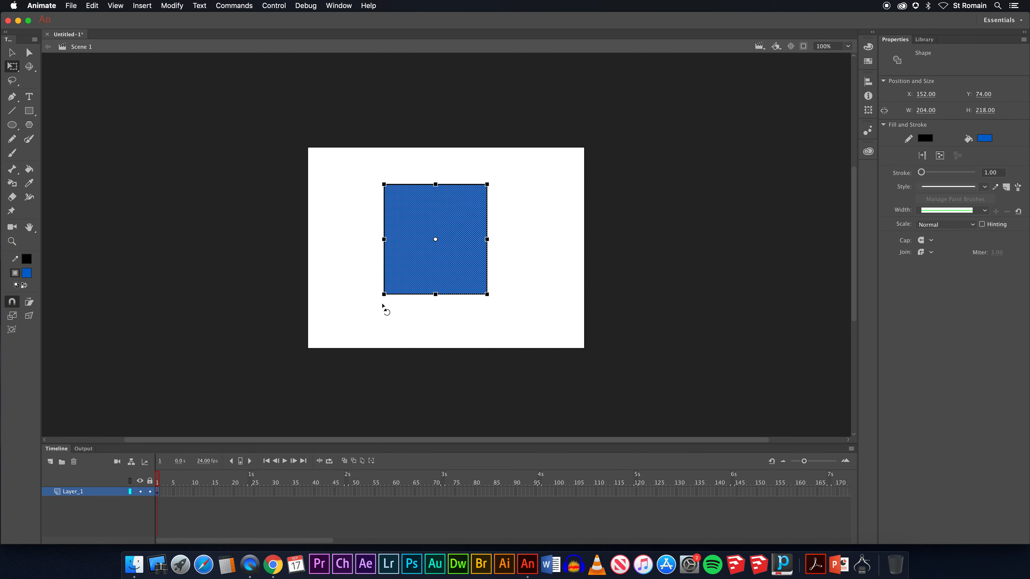
Rotate the rectangle slightly clockwise and narrow it, giving overall bounds of about 136 × 231 px
left_click_drag(492, 300, 466, 275)
left_click_drag(491, 299, 517, 187)
left_click_drag(488, 145, 462, 243)
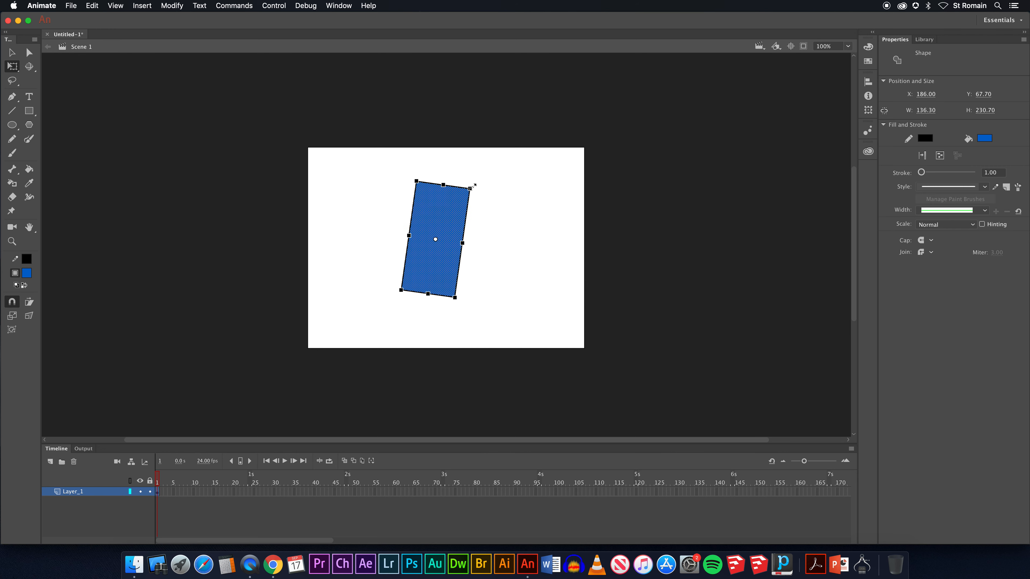
Rotate the tilted rectangle a quarter turn counterclockwise, try a further 90° rotation, and undo the transformations back to the upright square
left_click_drag(479, 185, 389, 207)
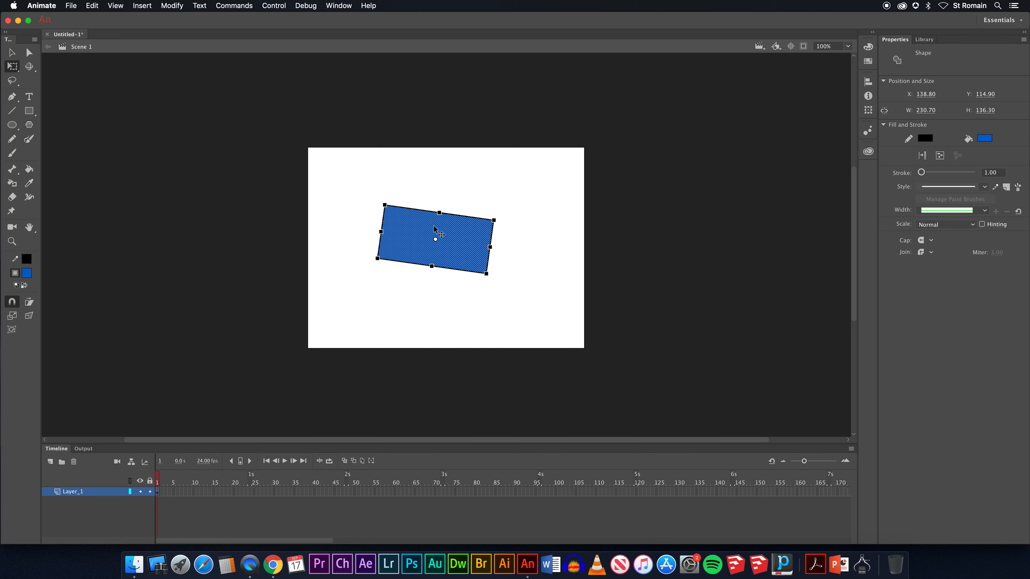
left_click(12, 52)
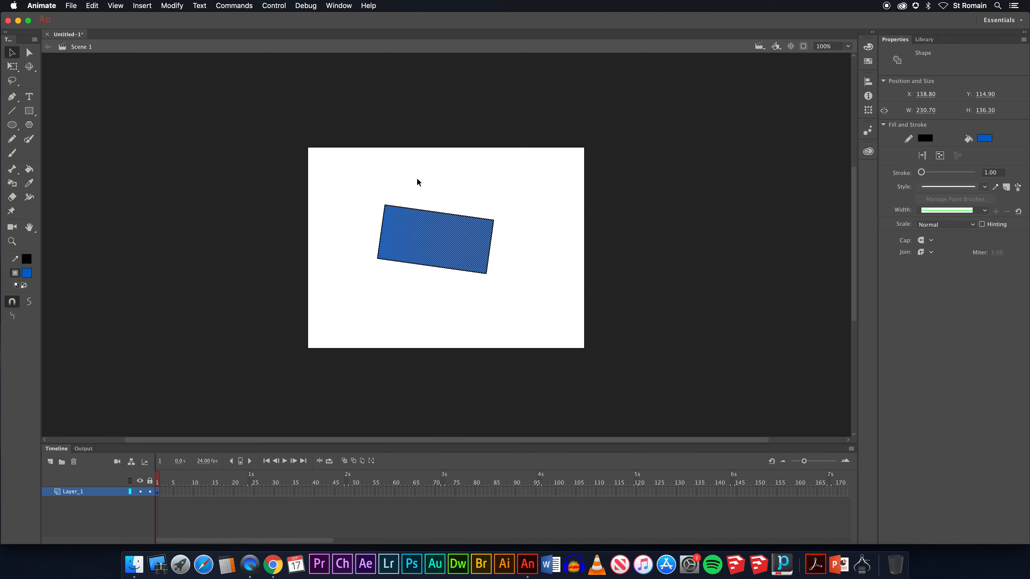
key("super+shift+9")
key("super+z")
key("super+z")
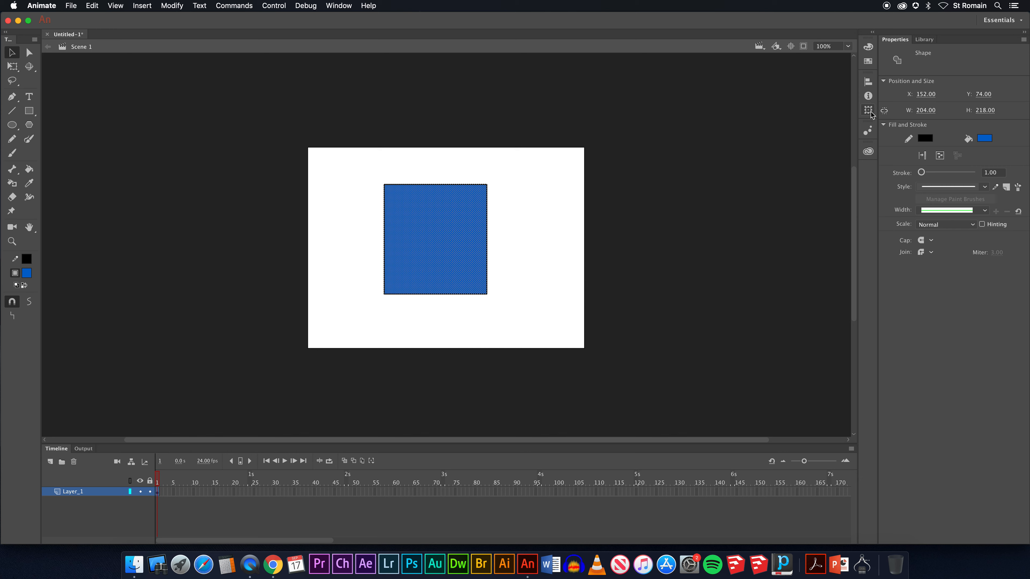
Rotate the selected square by exactly 45° using its numeric Transform settings, and undo the rotation
left_click(868, 97)
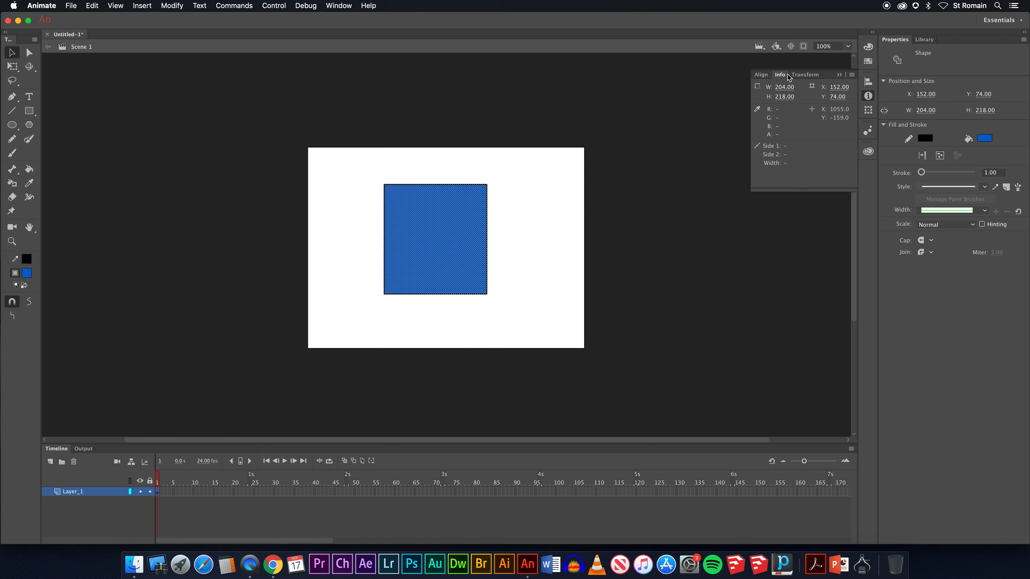
left_click(800, 76)
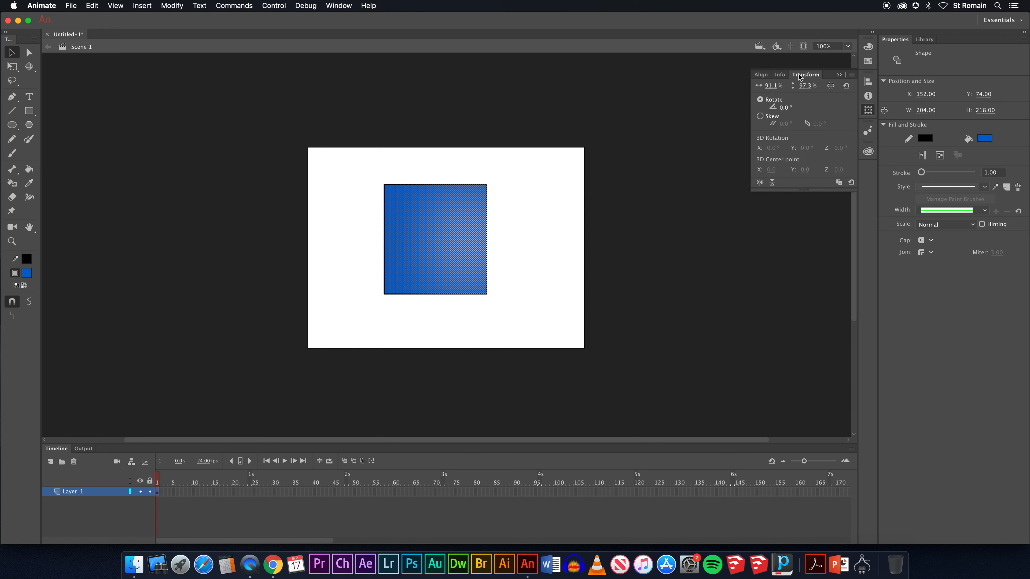
left_click(785, 107)
type("45")
key("Return")
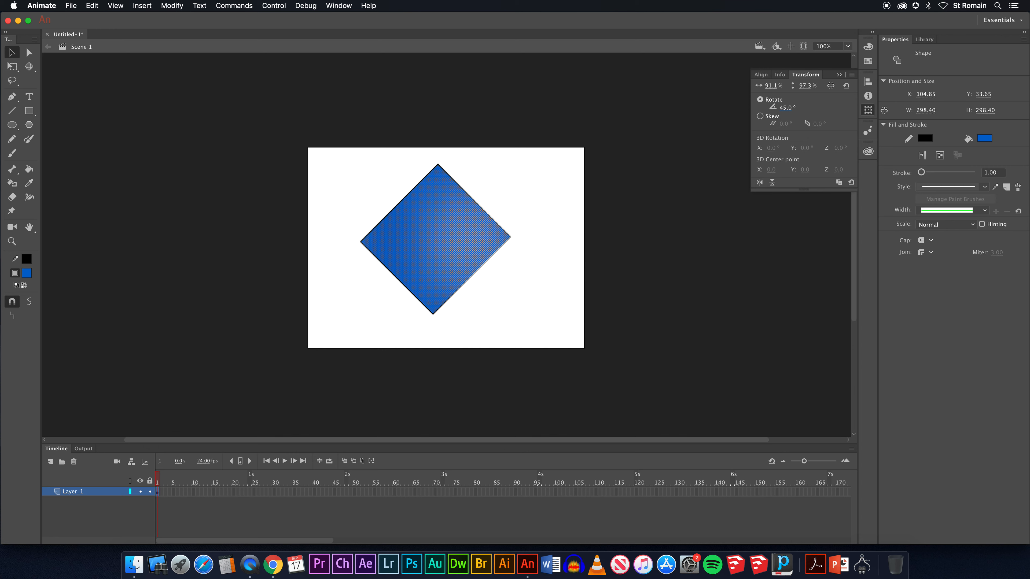
key("super+z")
Try adjusting the square's rotation angle freehand and undo it, and set the rotation to 37° and undo that too
left_click_drag(783, 112, 753, 109)
key("super+z")
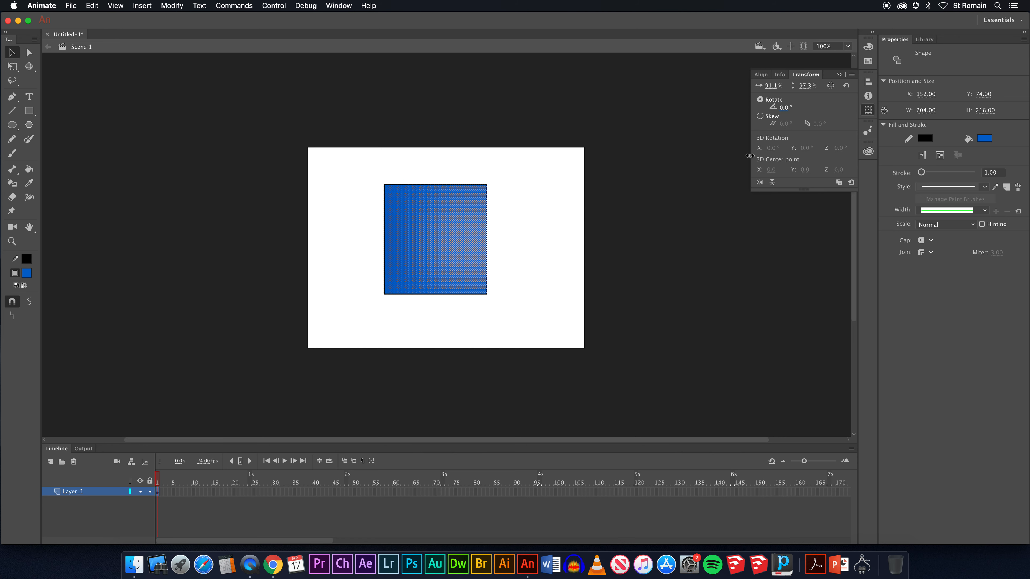
left_click(781, 107)
type("37")
key("Return")
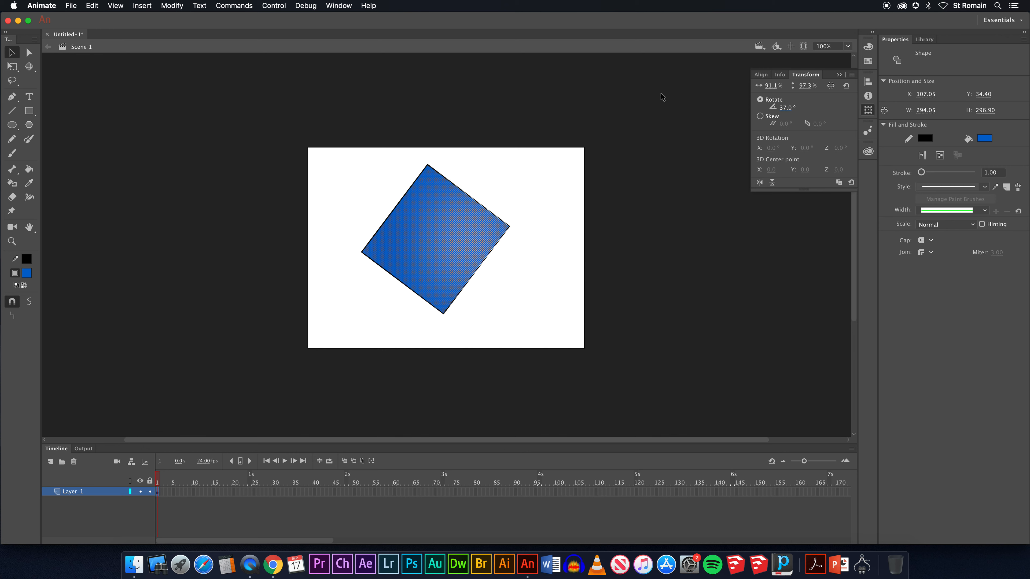
key("super+z")
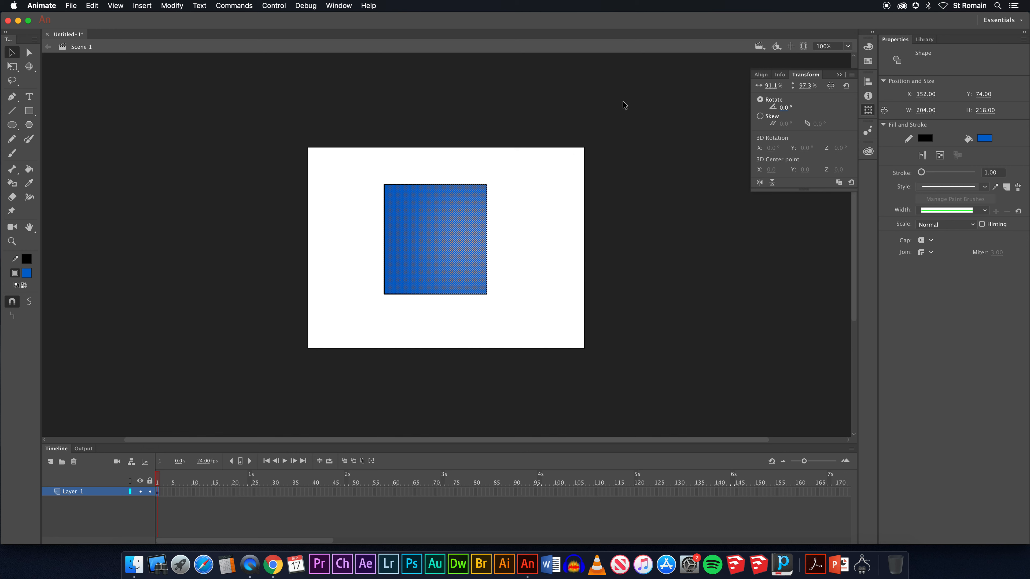
Try rotating the square counterclockwise around its centre with Free Transform, and undo the rotation
left_click(12, 66)
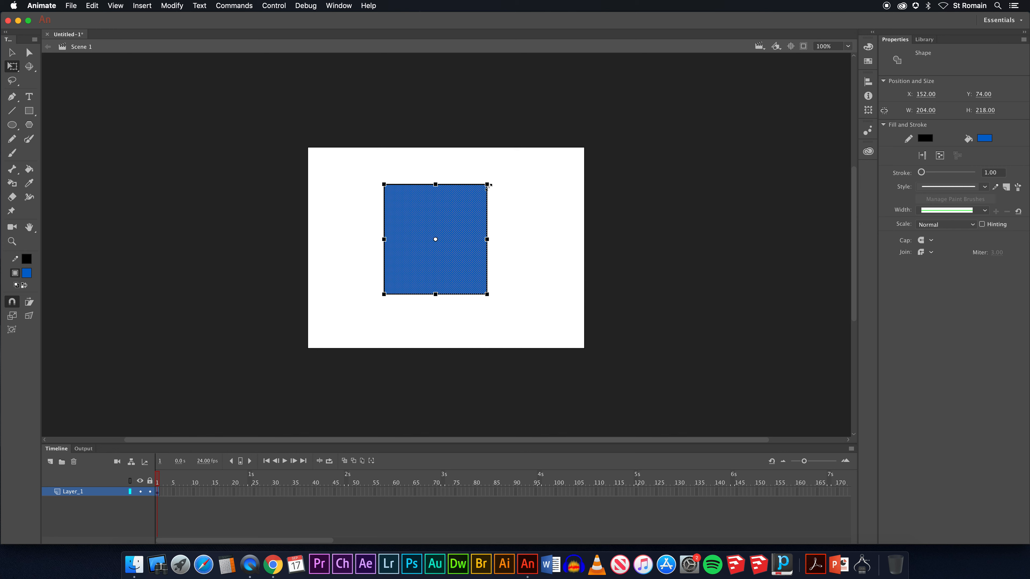
left_click_drag(492, 181, 383, 196)
key("super+z")
Move the transformation point to the square's upper-right area and rotate the square 90° counterclockwise about it, undoing the first trial rotation
left_click_drag(435, 239, 467, 208)
left_click_drag(491, 299, 456, 250)
key("super+z")
left_click_drag(483, 303, 549, 212)
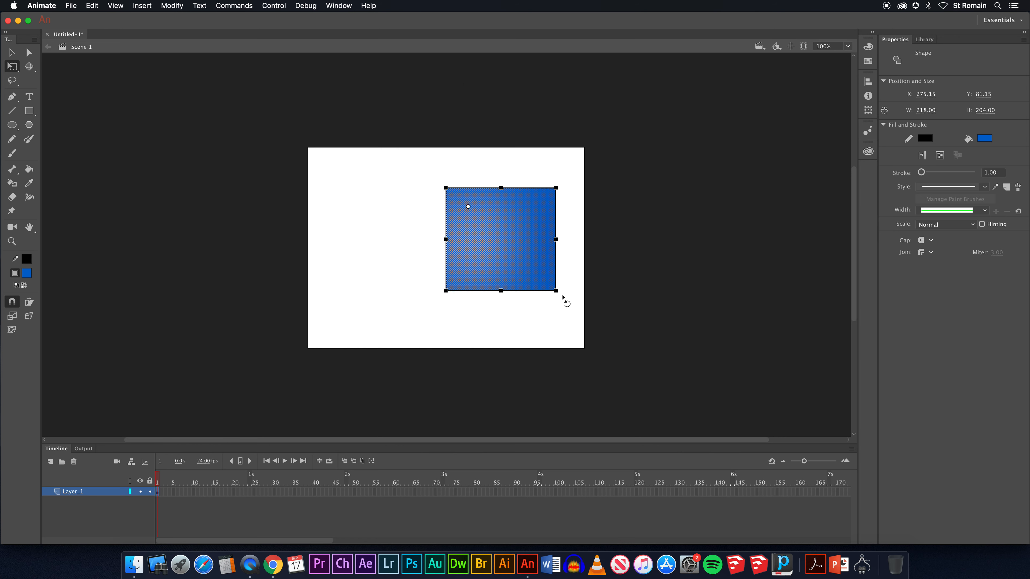
Stretch the square downward, recentre its transformation point, and scale it about its centre to about 164 × 177 px
mouse_move(556, 291)
left_mouse_down()
mouse_move(517, 289)
mouse_move(485, 219)
mouse_move(545, 296)
mouse_move(495, 222)
mouse_move(478, 220)
mouse_move(556, 300)
mouse_move(478, 216)
mouse_move(556, 307)
left_mouse_up()
left_click_drag(468, 207, 506, 248)
left_click_drag(554, 305, 540, 286)
left_click(12, 52)
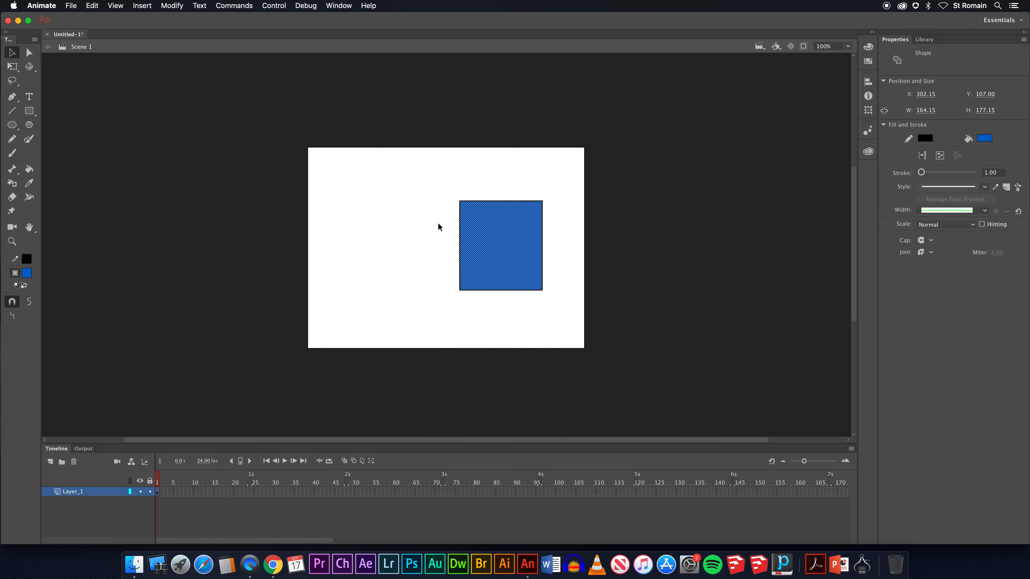
Check the square's Transform and Info values, and move it into the stage's upper-left corner at X 0, Y 0
left_click(869, 110)
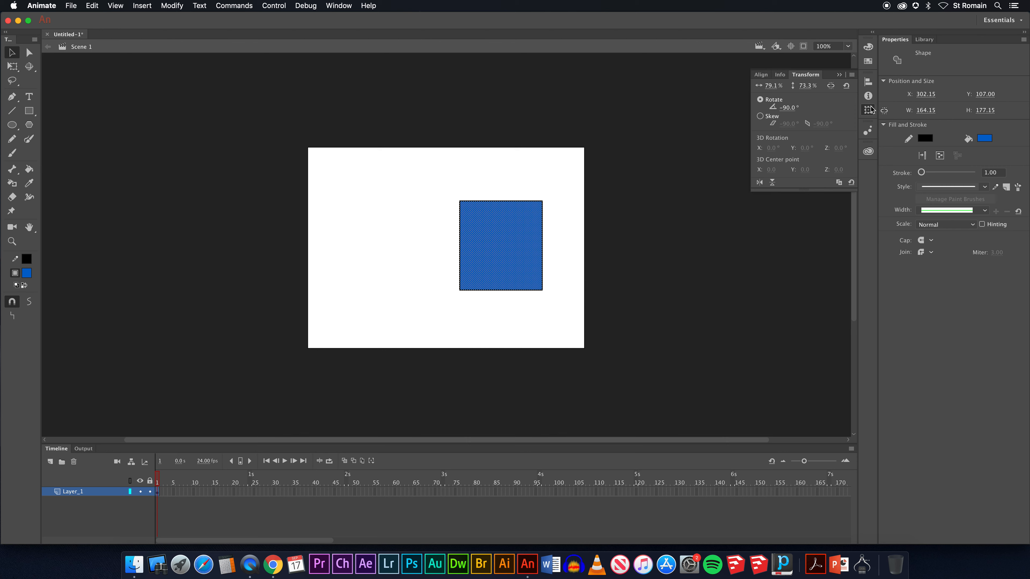
left_click(780, 74)
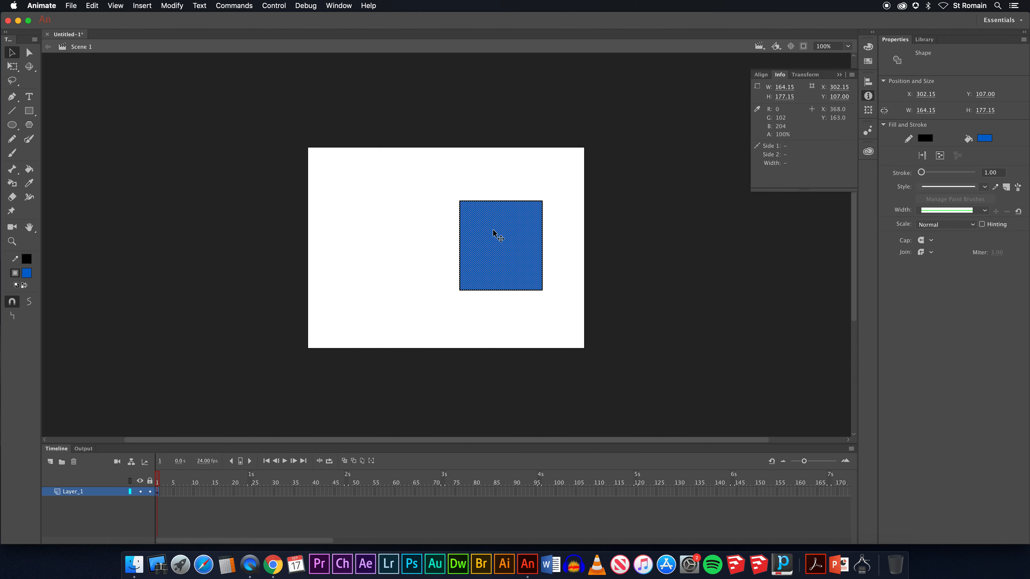
left_click_drag(466, 208, 328, 155)
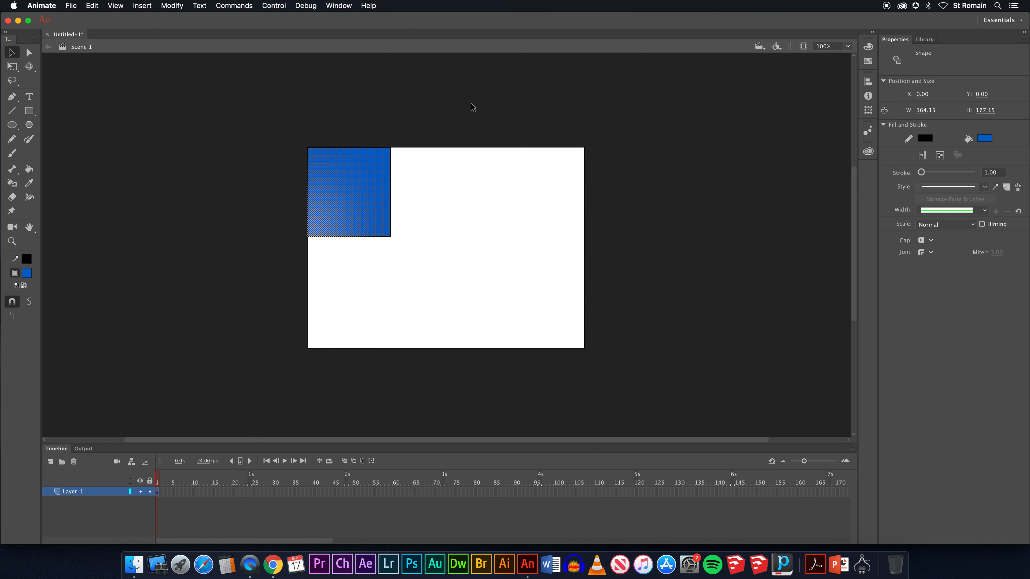
left_click(868, 96)
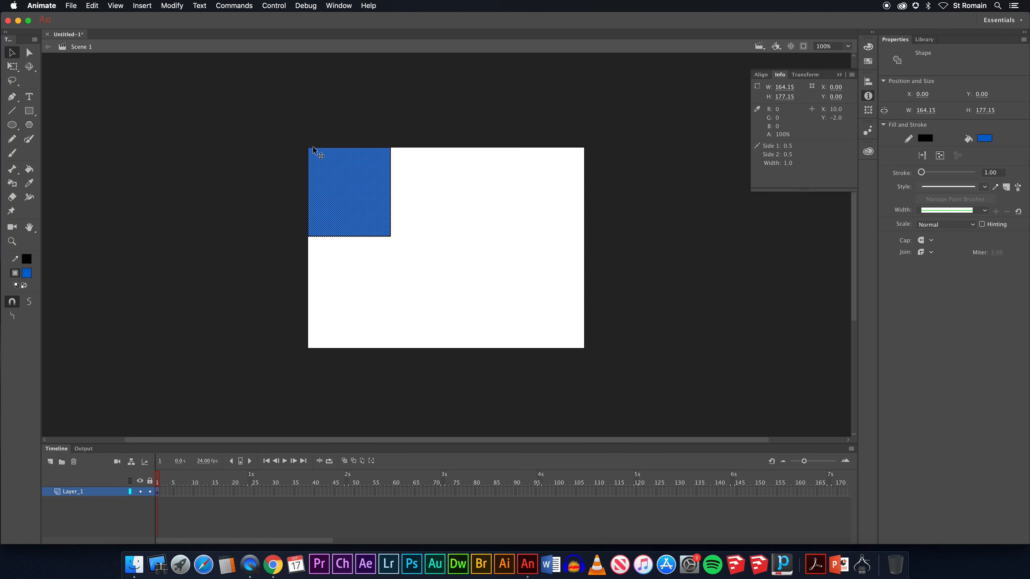
Delete the blue square from the stage's upper-left corner
left_click(339, 134)
left_click(353, 170)
key("Delete")
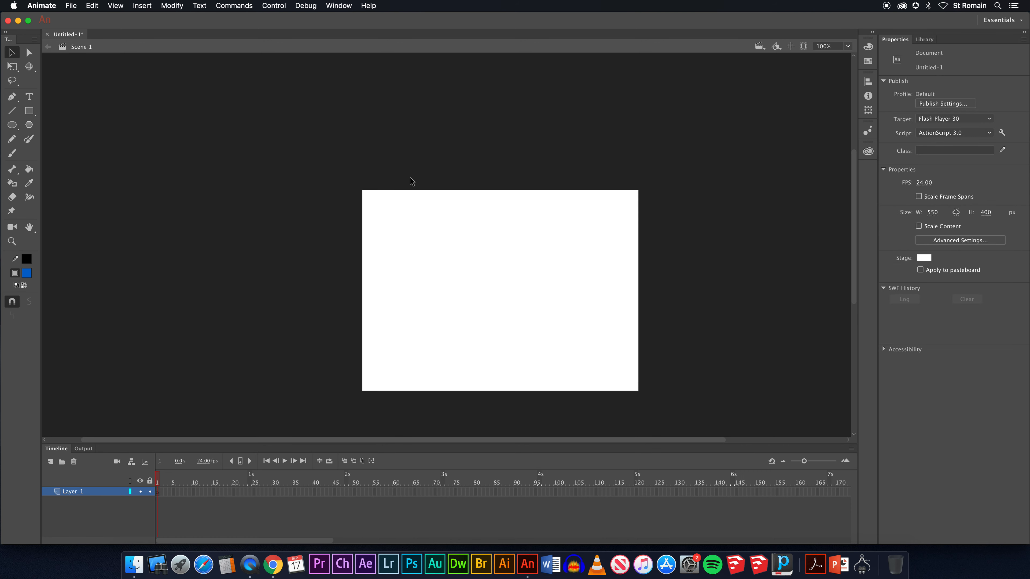
Draw white axis lines through the stage's upper-left corner, one extending about 406 px above the stage and one extending left of it
key("super+minus")
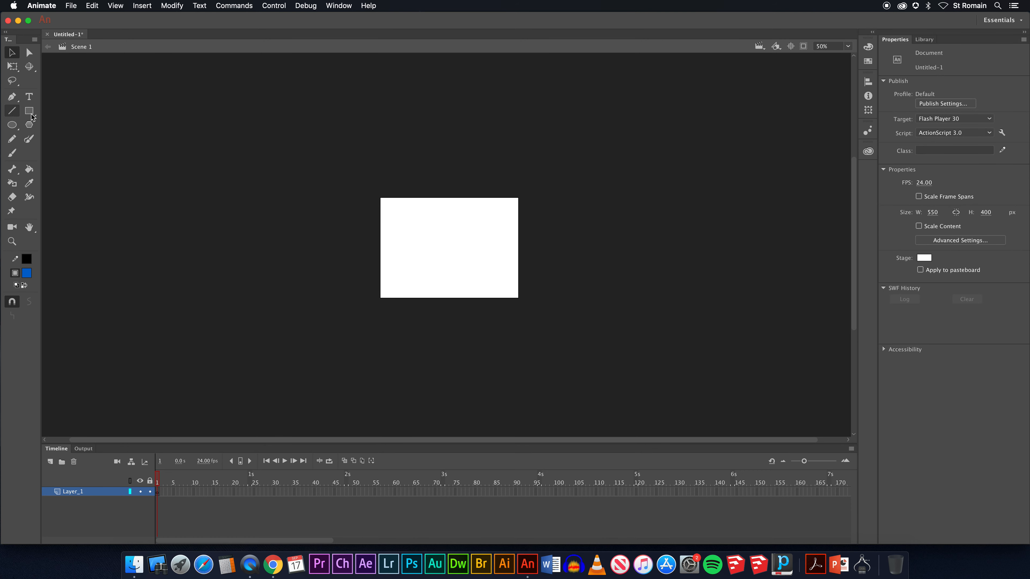
left_click(17, 115)
left_click(27, 260)
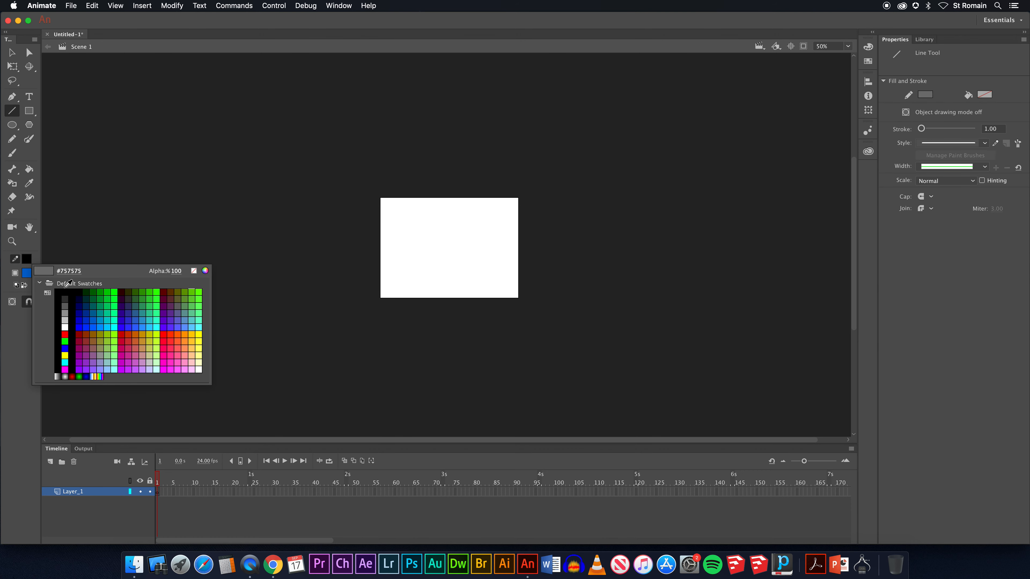
left_click(65, 327)
left_click_drag(380, 298, 380, 96)
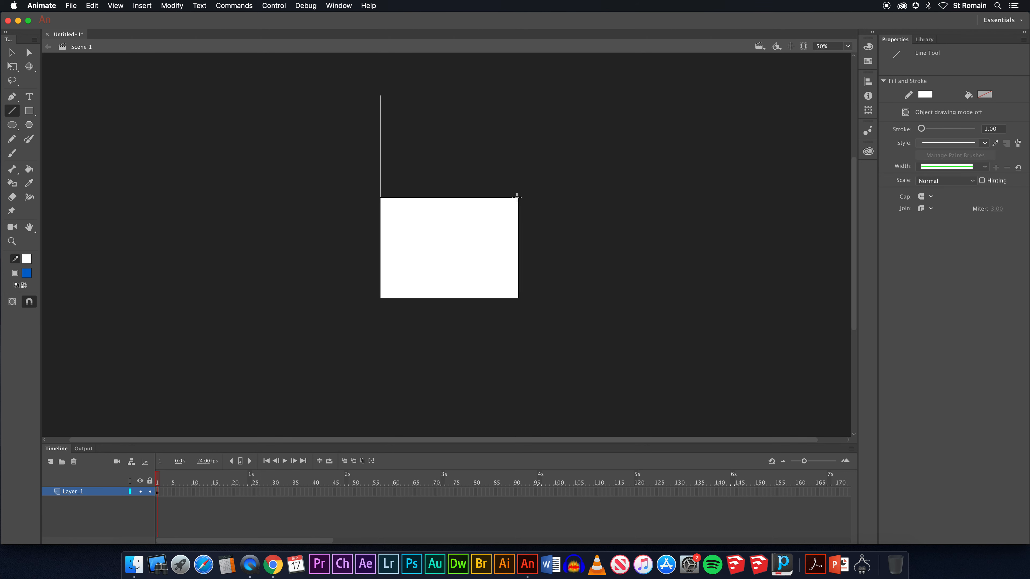
left_click_drag(381, 197, 252, 199)
key("v")
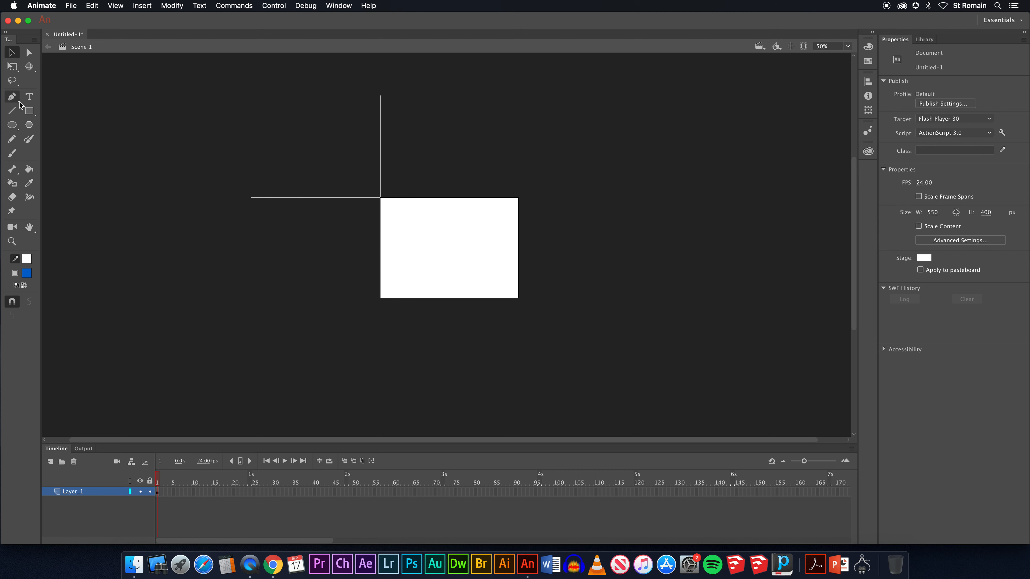
Draw a blue square about 136 × 136 px at the stage's upper-left corner and move it to about X 102, Y 80
left_click(29, 111)
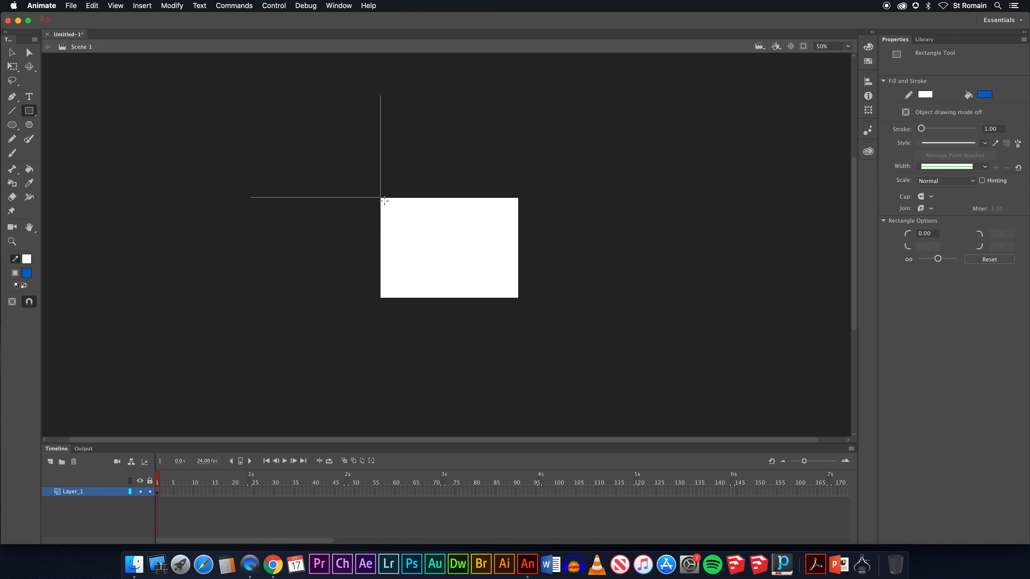
left_click_drag(381, 198, 414, 232)
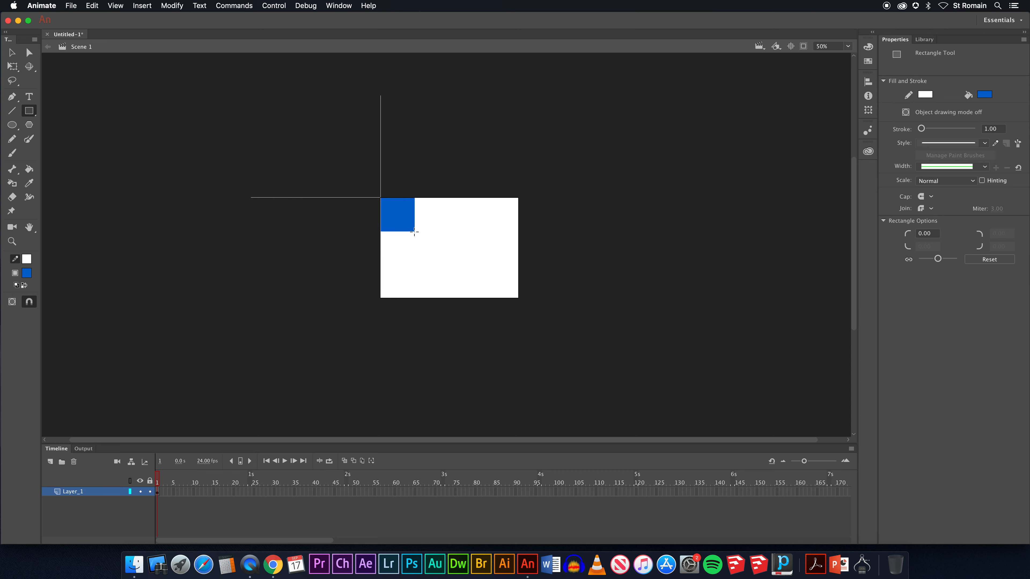
key("v")
left_click(395, 215)
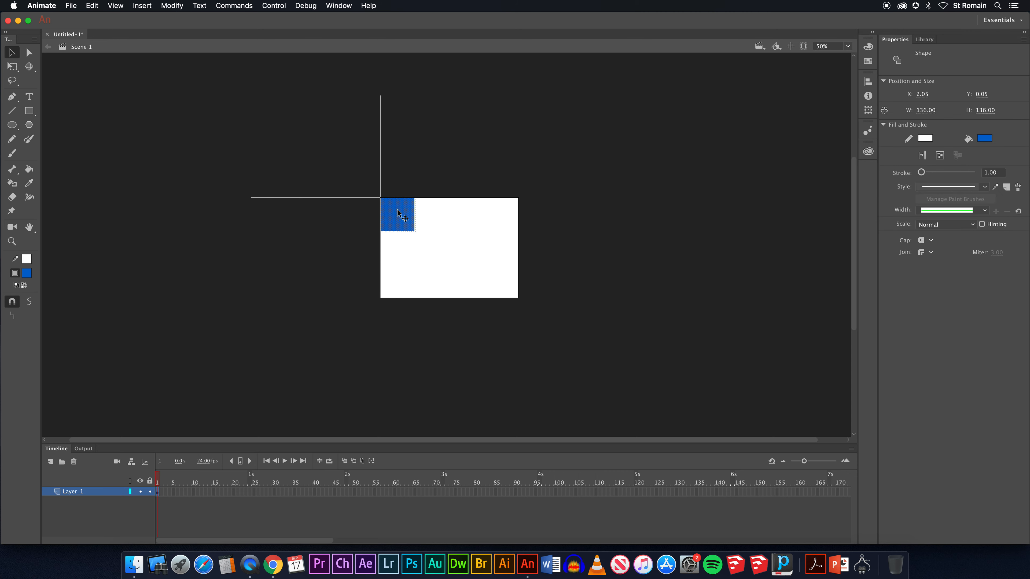
left_click_drag(400, 214, 425, 234)
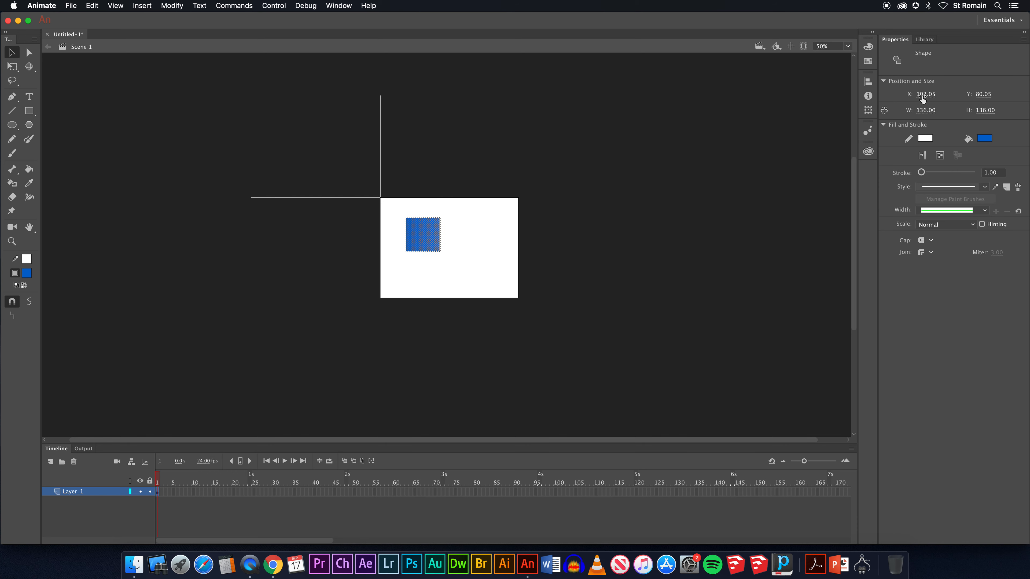
Set the blue square's position to X 0, Y 0
left_click(922, 95)
type("0")
key("Tab")
type("0")
key("Return")
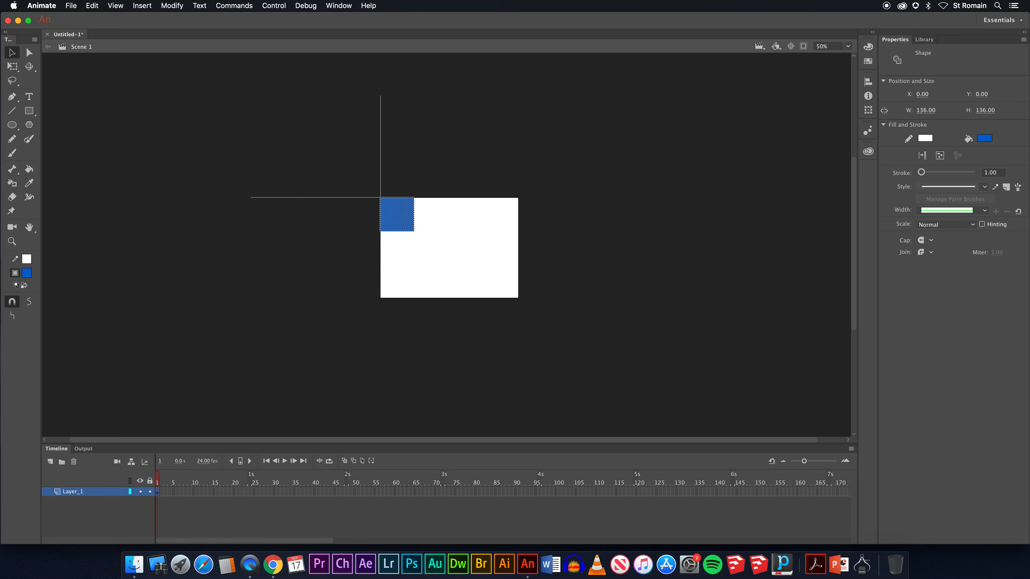
Delete the vertical and horizontal white axis lines outside the stage
left_click(385, 153)
left_click(381, 171)
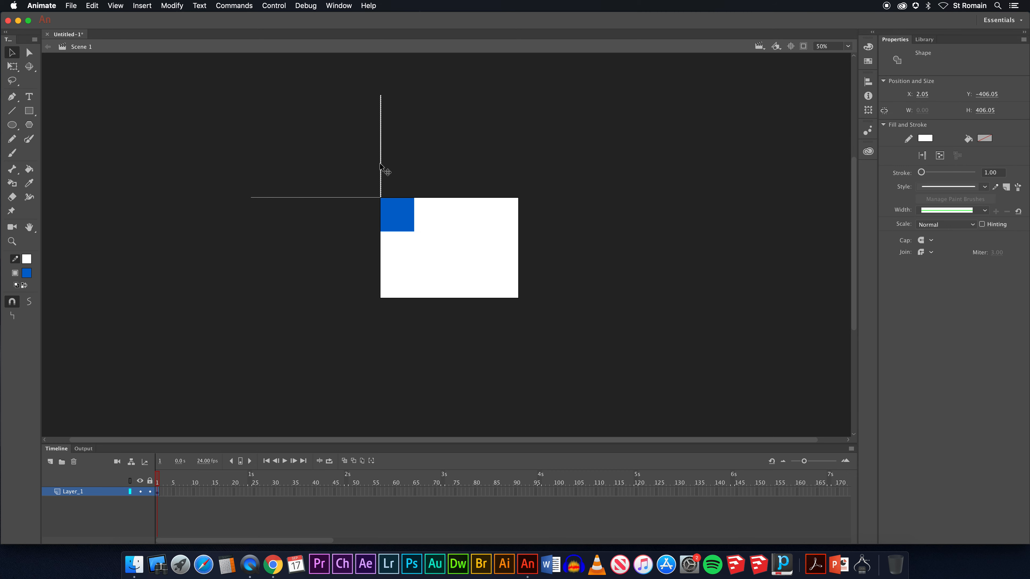
key("Delete")
left_click(347, 198)
key("Delete")
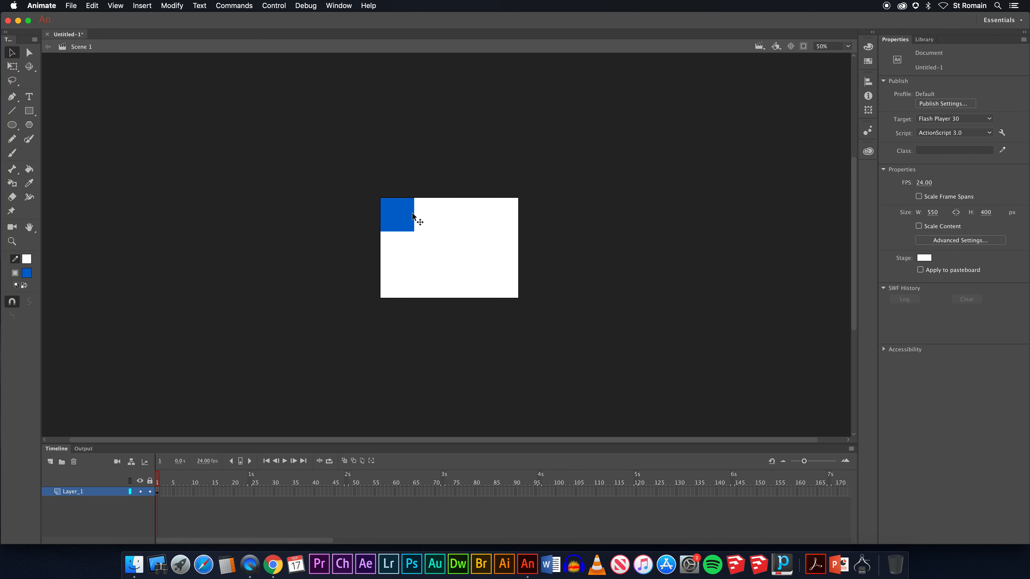
Select the blue square's fill and set its Y position to 100
left_click(386, 203)
left_click(984, 93)
type("100")
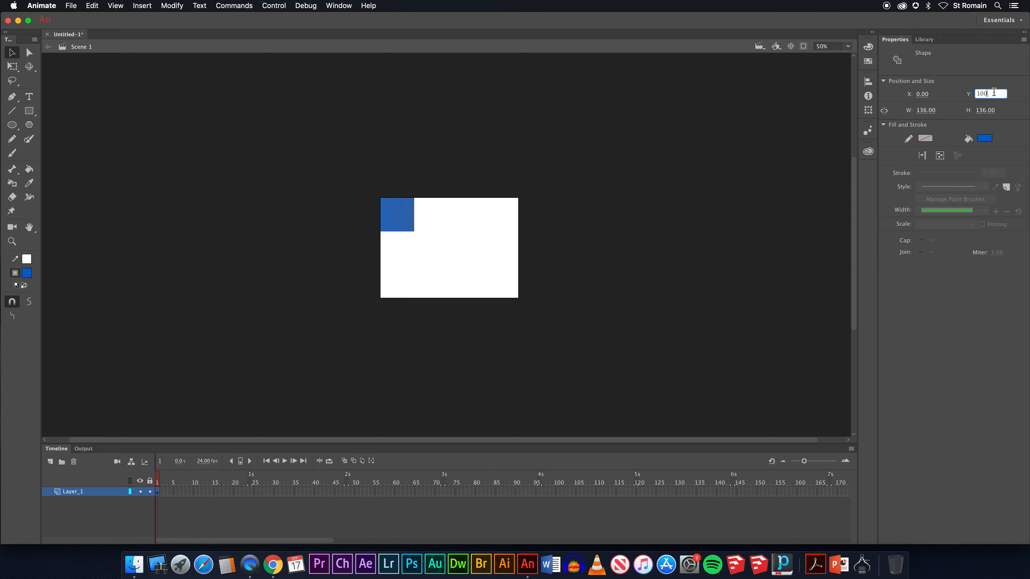
key("Return")
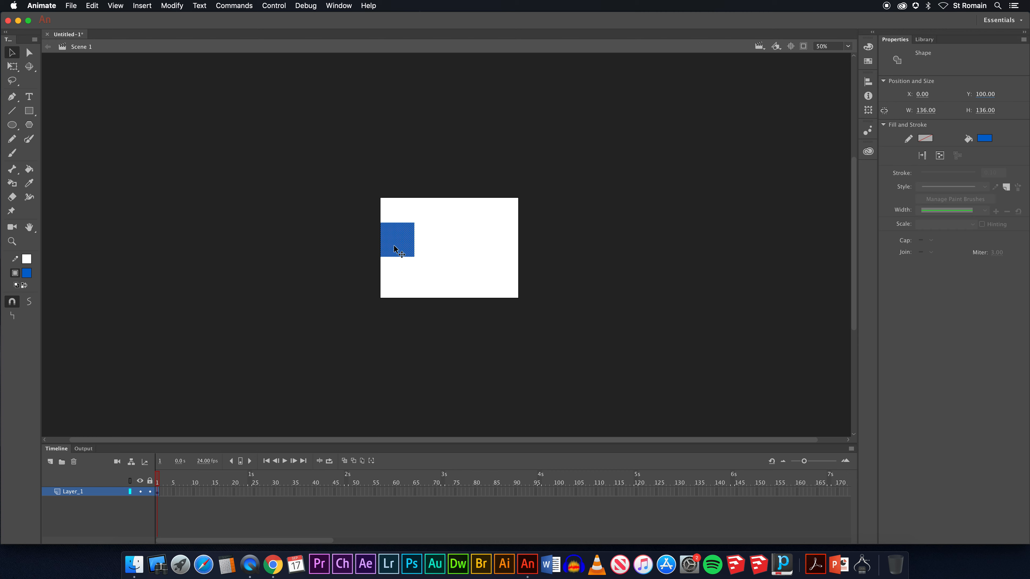
Delete the blue square and all leftover line artwork, leaving an empty stage viewed at 100%
key("super+minus")
key("super+equal")
key("super+equal")
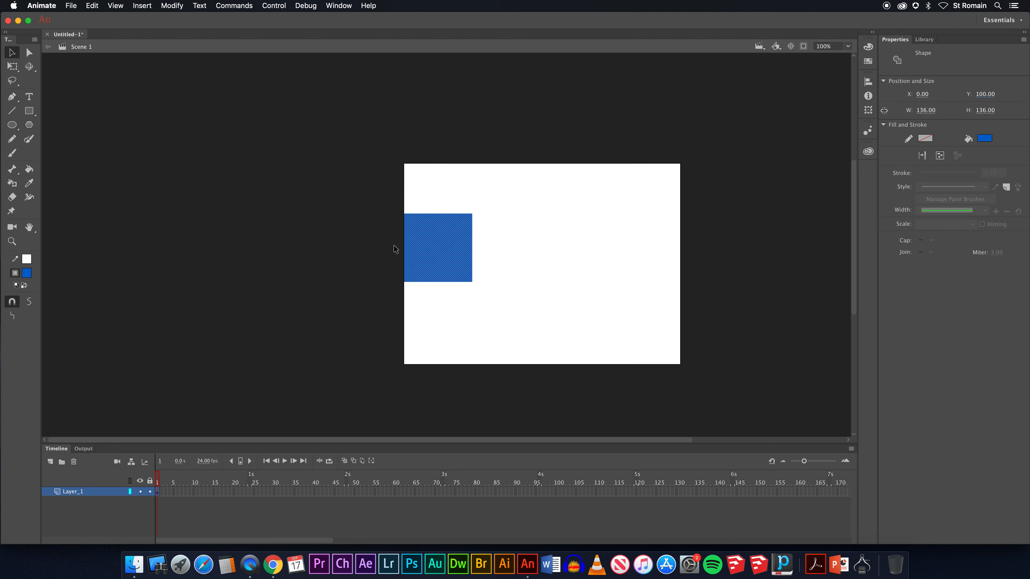
left_click(474, 234)
left_click(467, 239)
key("Delete")
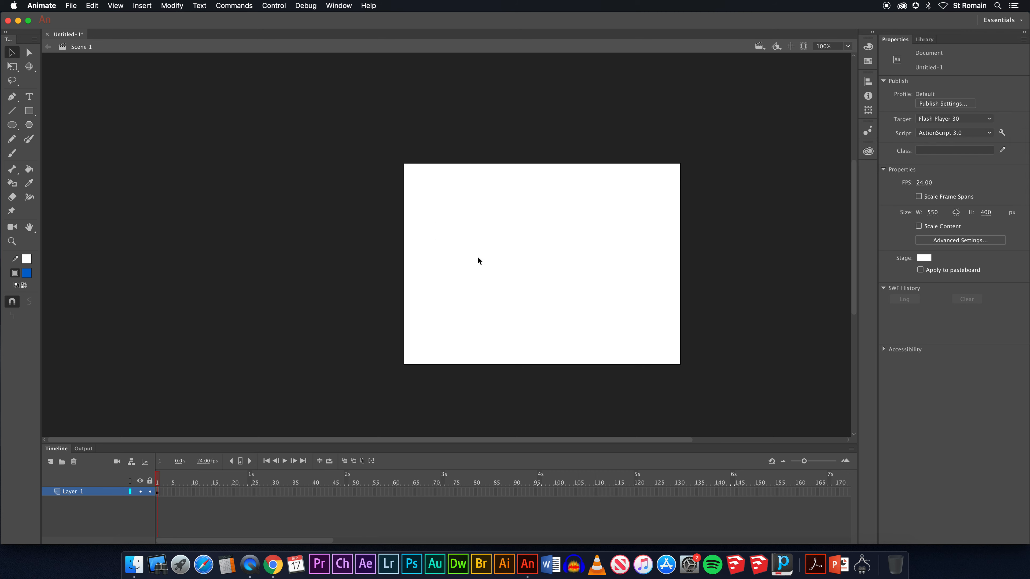
key("super+a")
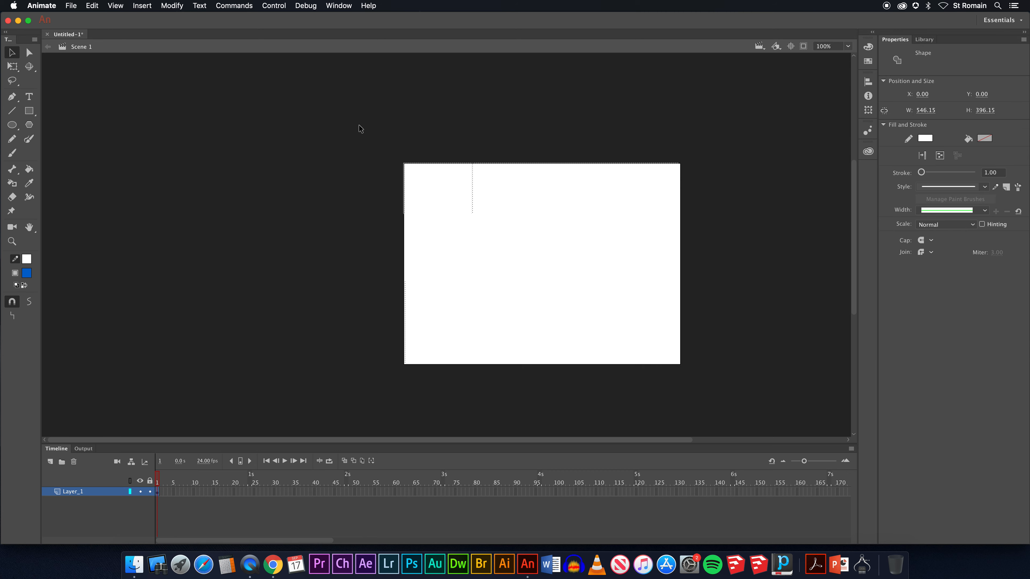
key("Delete")
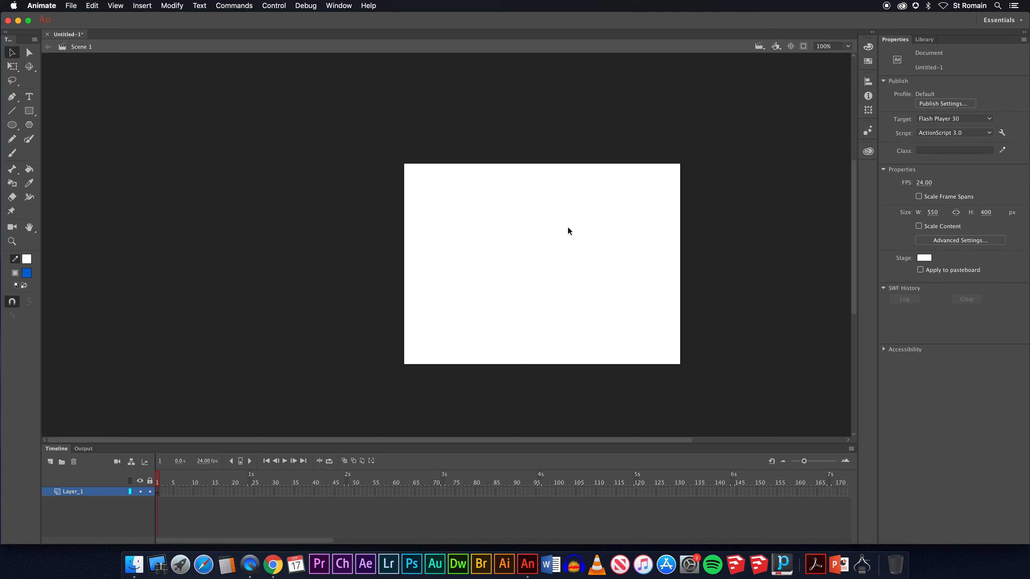
scroll(518, 223, "right", 3)
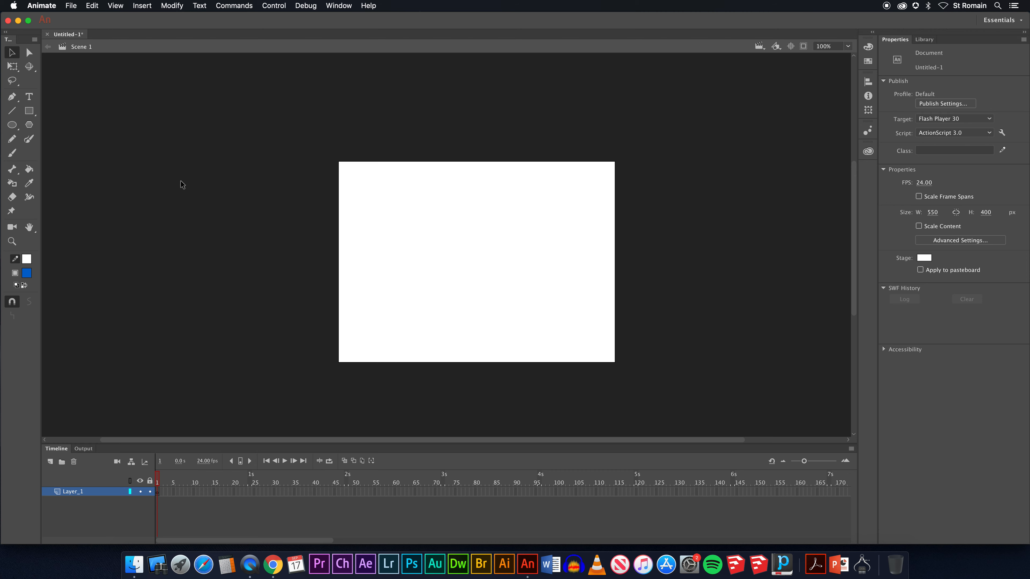
Draw a blue rectangle about 158 by 229 px near the centre of the stage and select its fill
left_click(28, 110)
left_click_drag(431, 205, 509, 320)
left_click(12, 52)
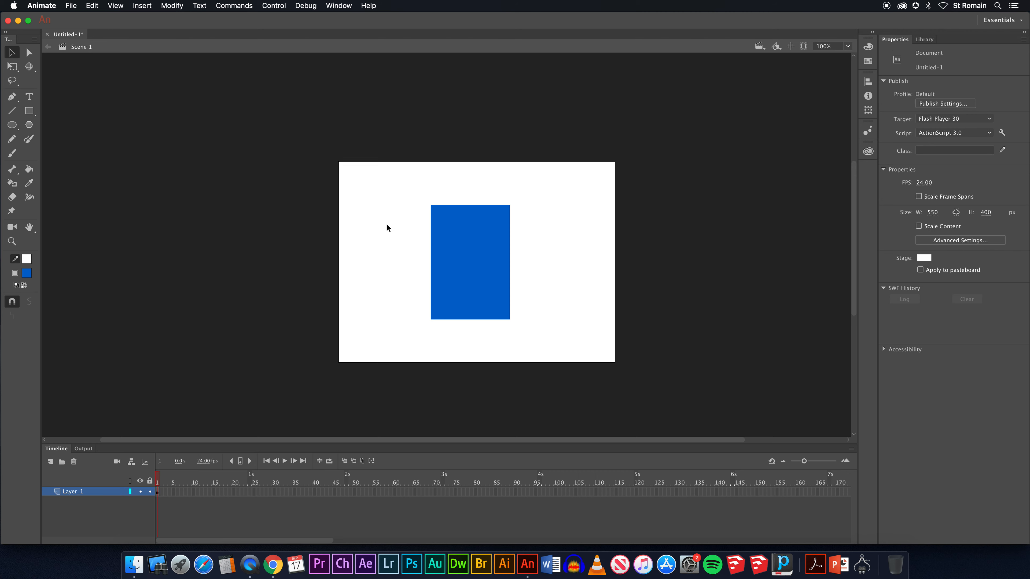
left_click(443, 254)
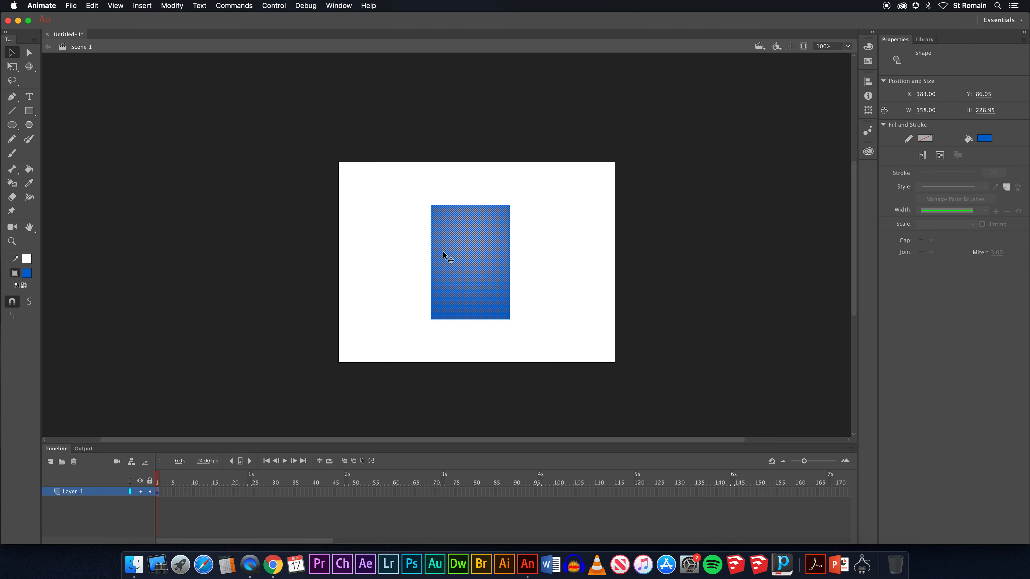
Examine the variants grouped with the Rectangle, Oval, Bone and Hand tools, and make Gradient Transform the active transform tool
left_click(19, 72)
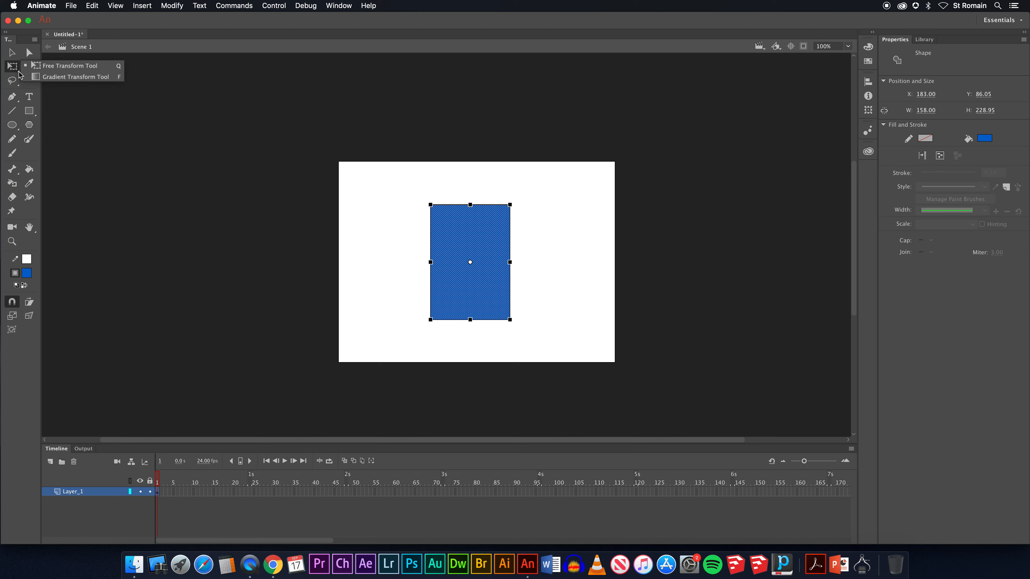
left_click(37, 78)
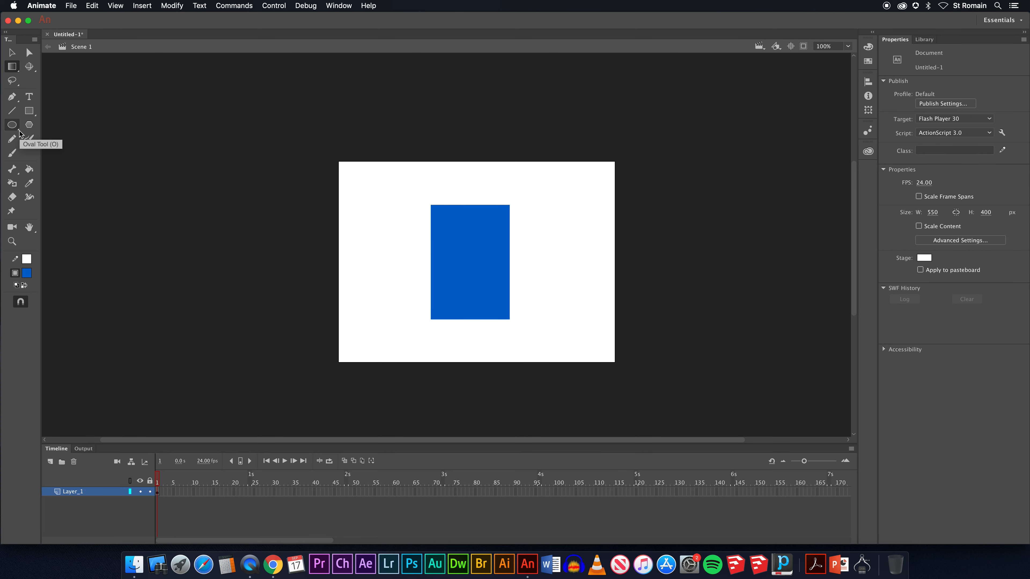
left_click(33, 117)
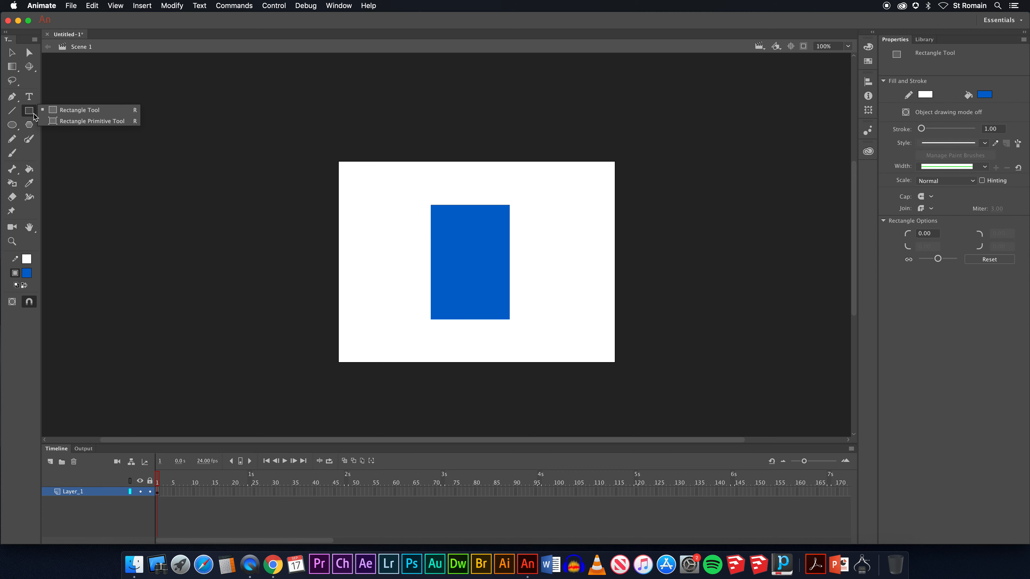
left_click(18, 130)
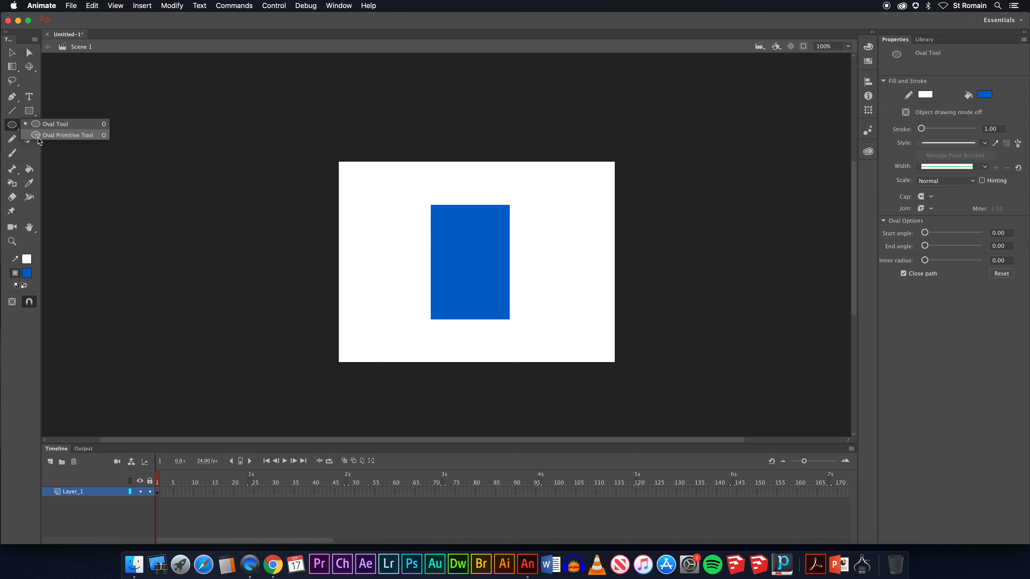
left_click(14, 126)
left_click(18, 173)
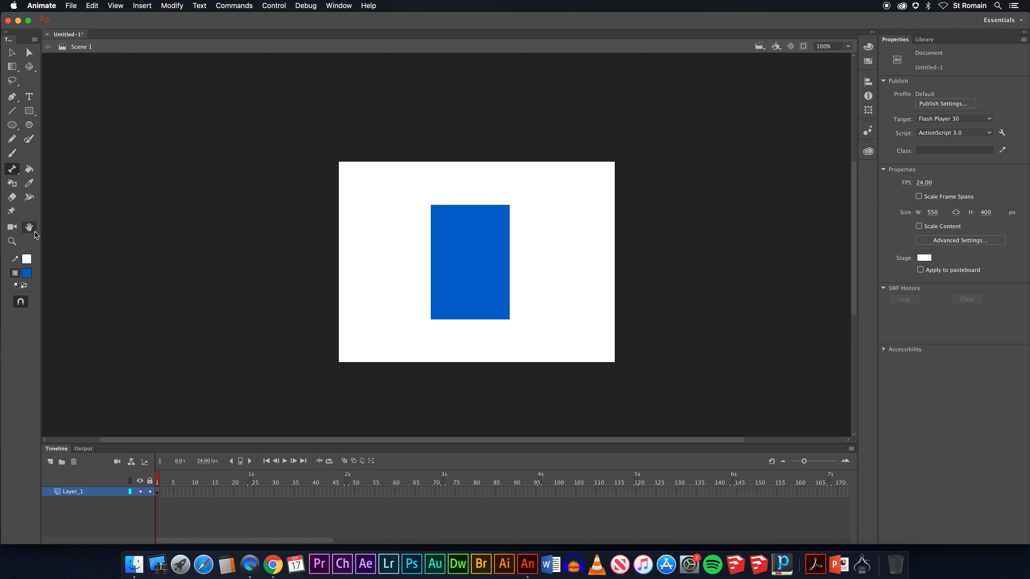
left_click(29, 227)
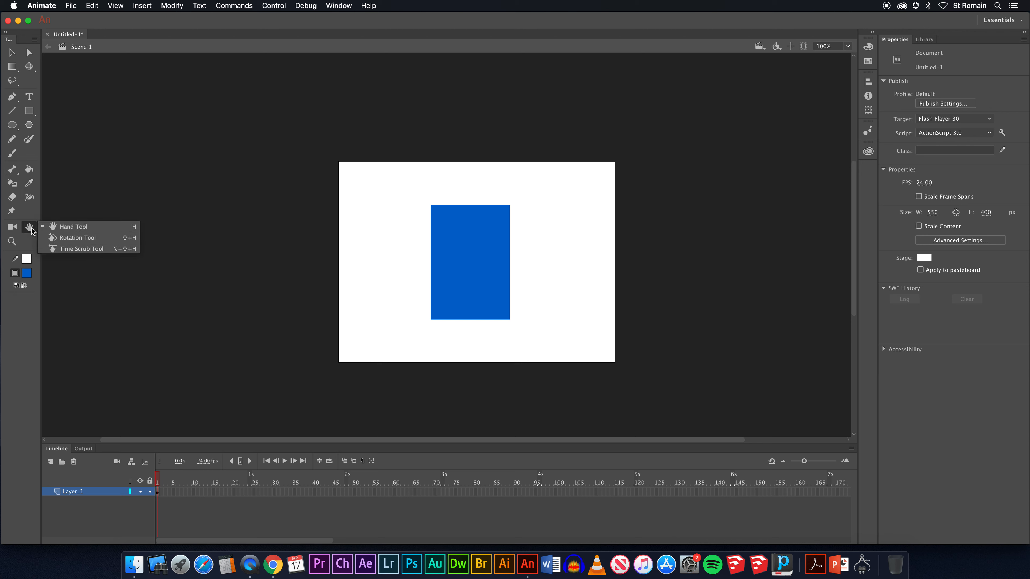
left_click(30, 227)
left_click(12, 66)
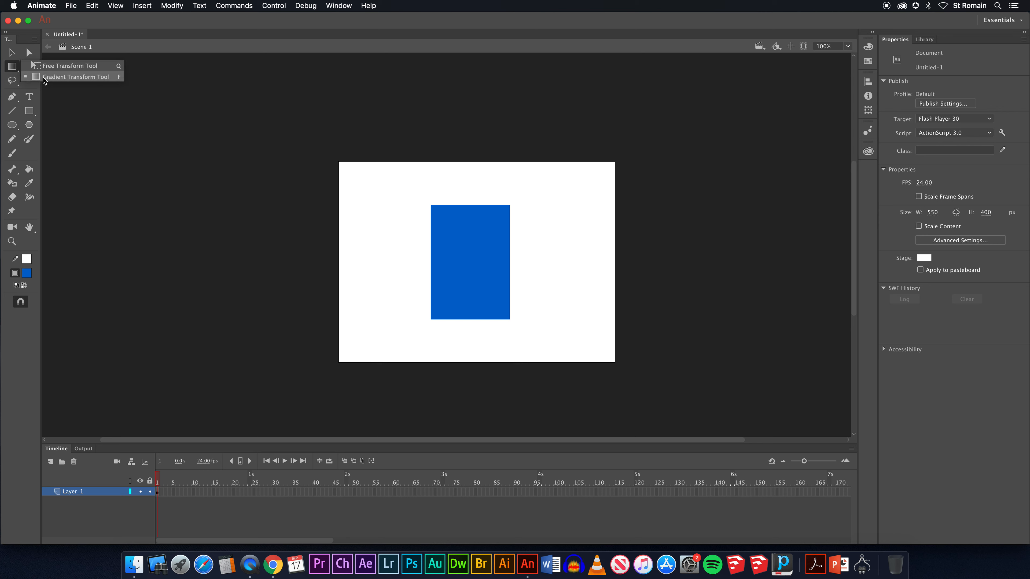
left_click(42, 77)
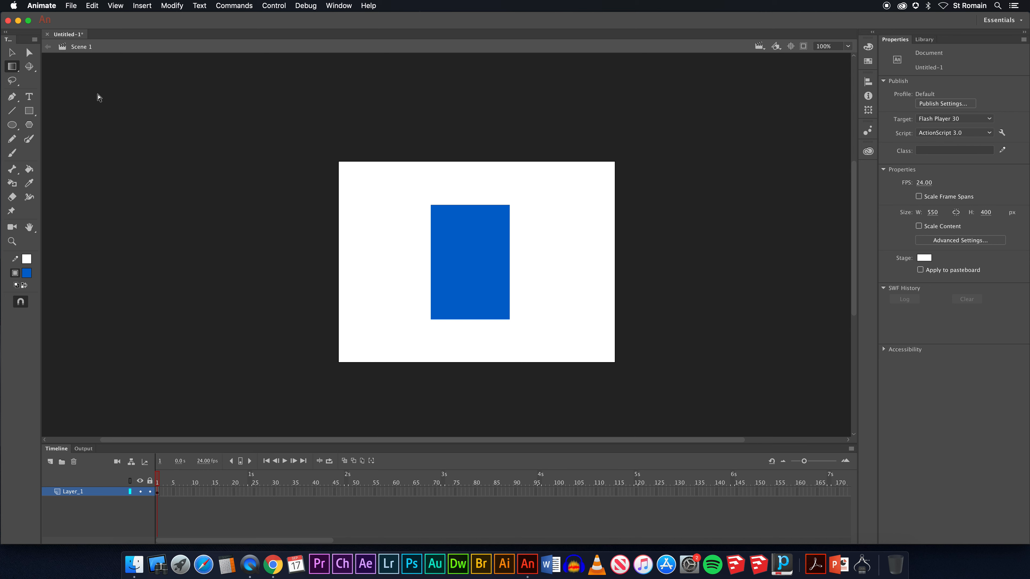
Select the blue rectangle and fill it with the rainbow gradient swatch
key("v")
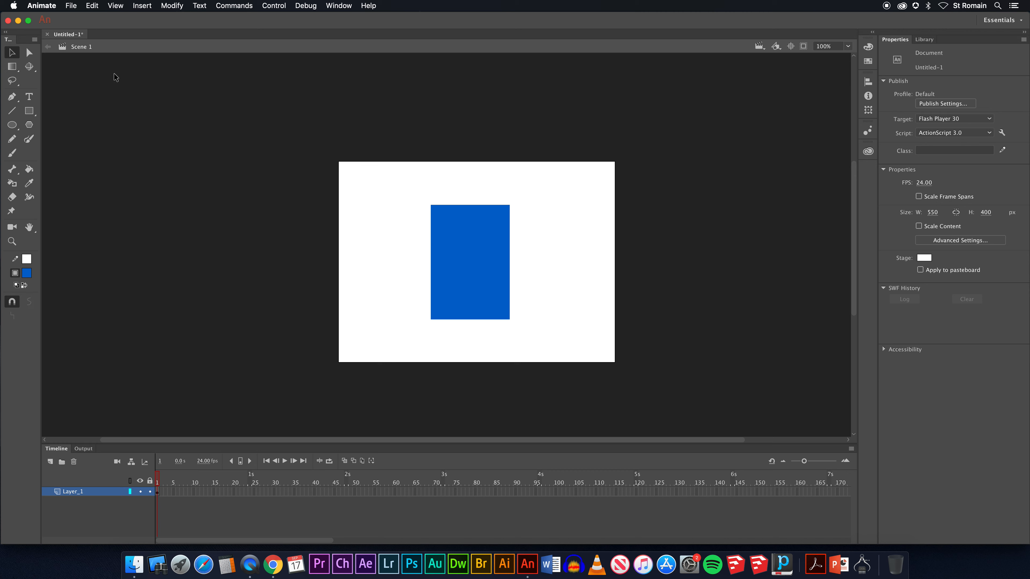
left_click(478, 254)
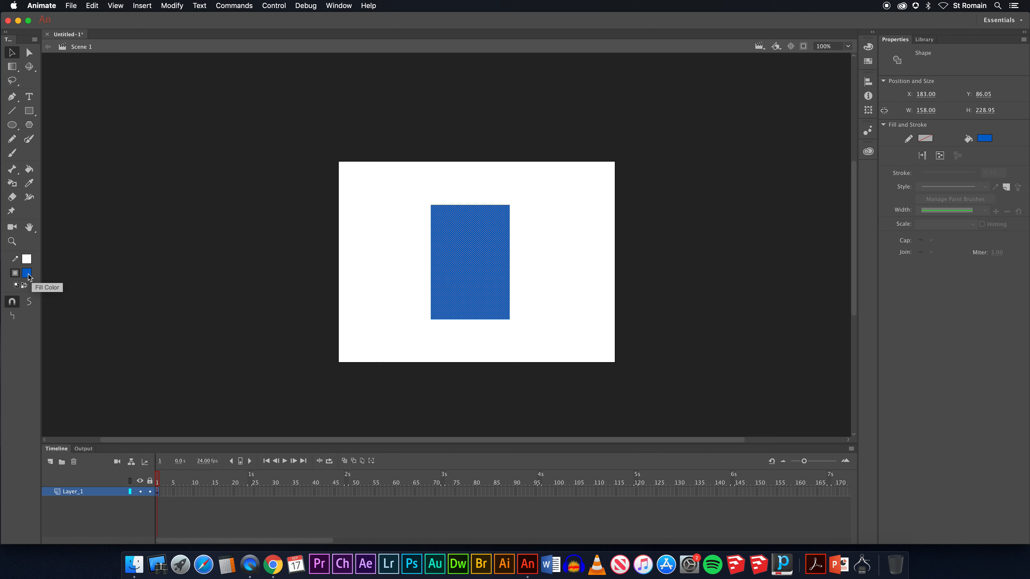
left_click(868, 62)
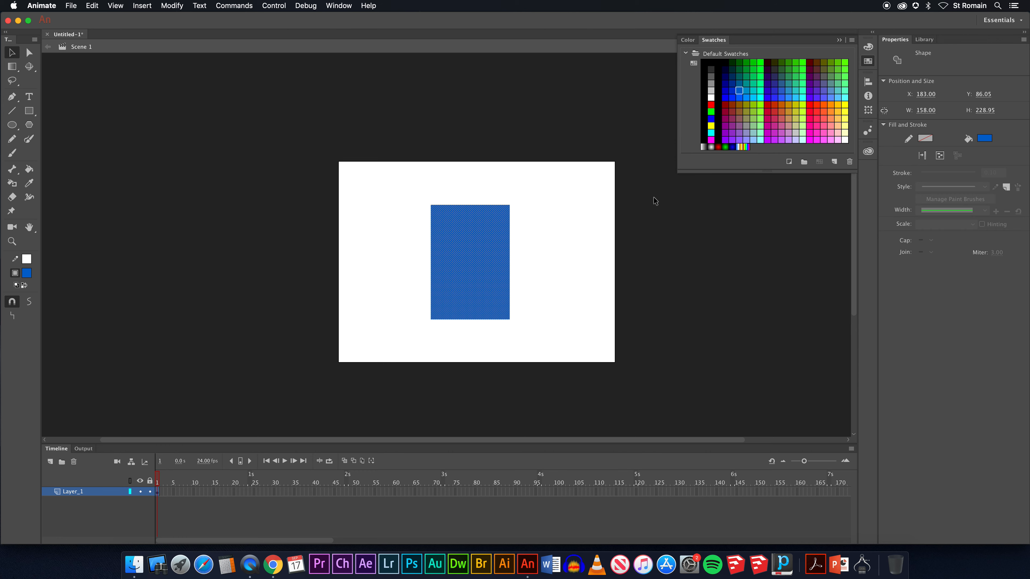
left_click(985, 140)
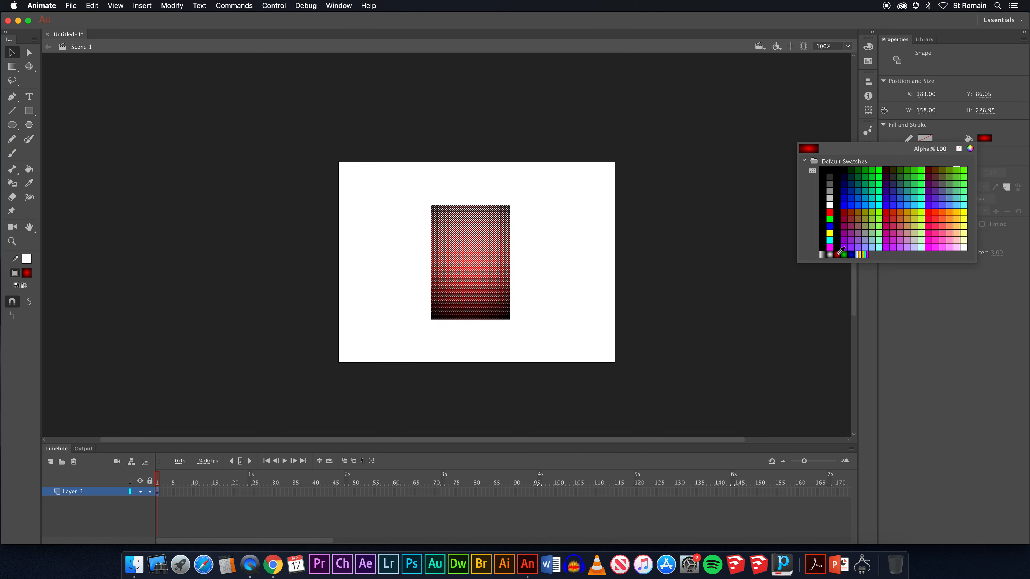
left_click(864, 254)
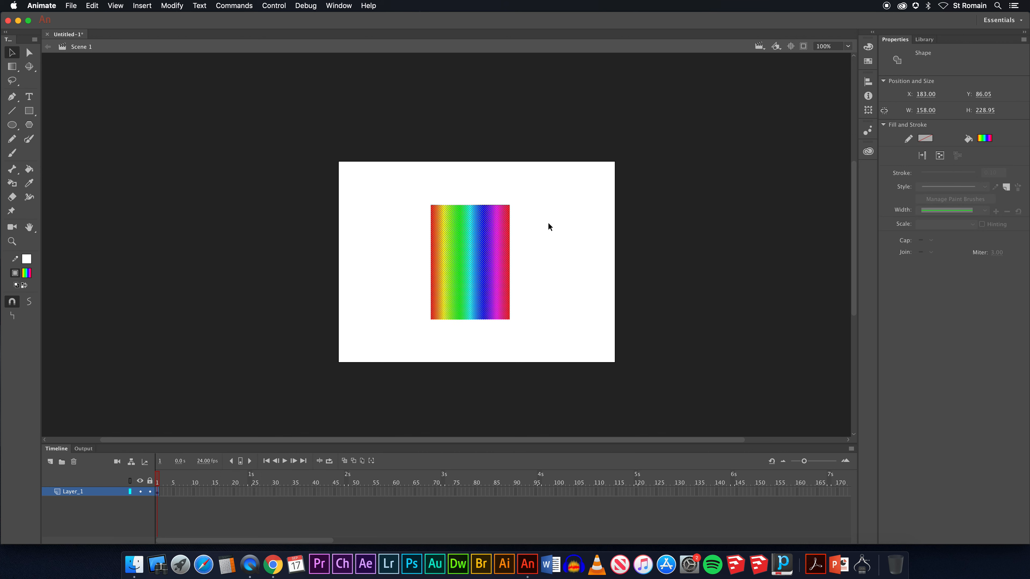
Replace the rectangle's fill with the white-to-black linear gradient swatch and deselect the shape
key("super+z")
left_click(985, 139)
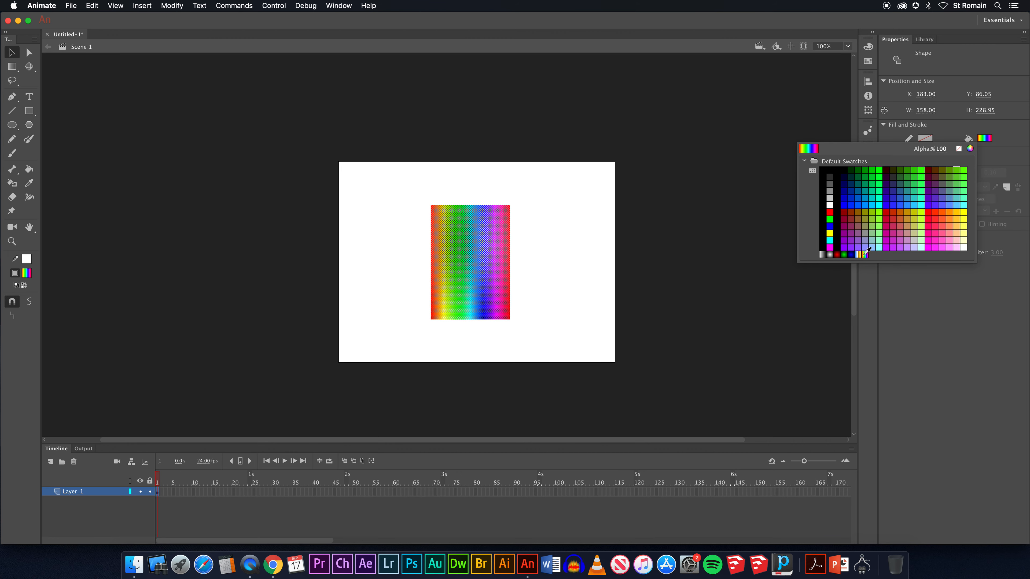
left_click(824, 253)
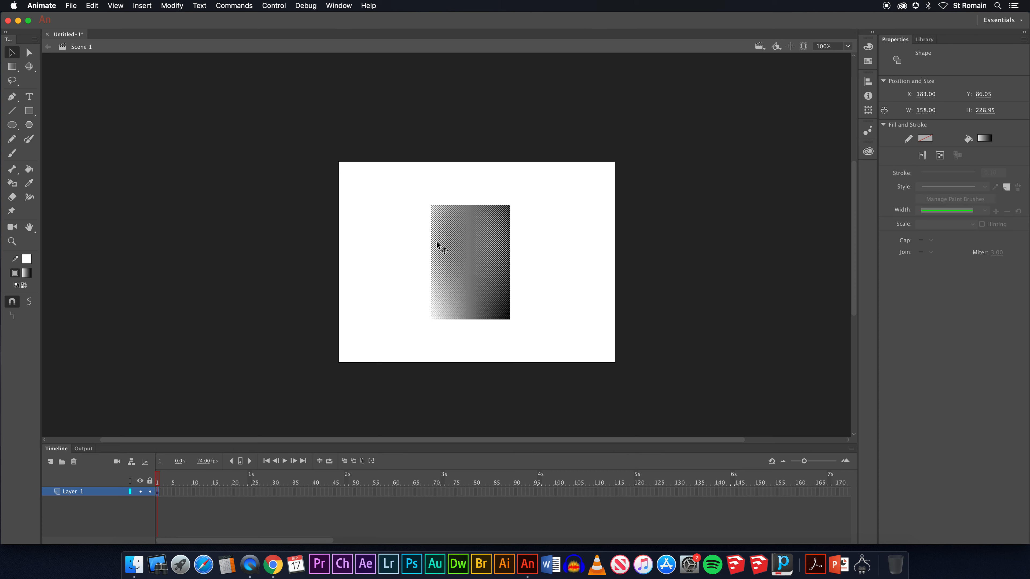
left_click(564, 247)
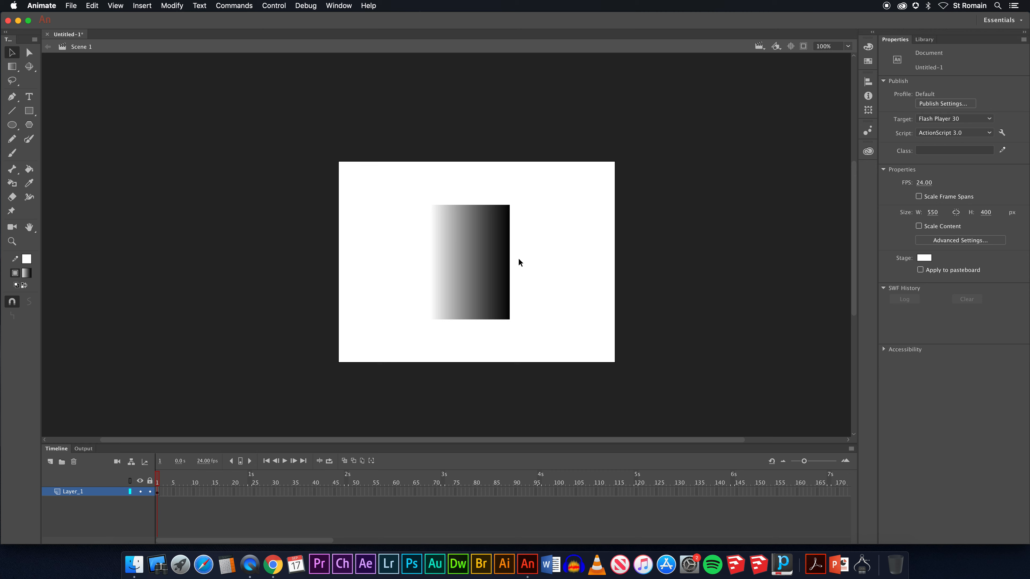
Adjust the centre, width and rotation of the rectangle's linear gradient with the Gradient Transform tool
left_click(466, 245)
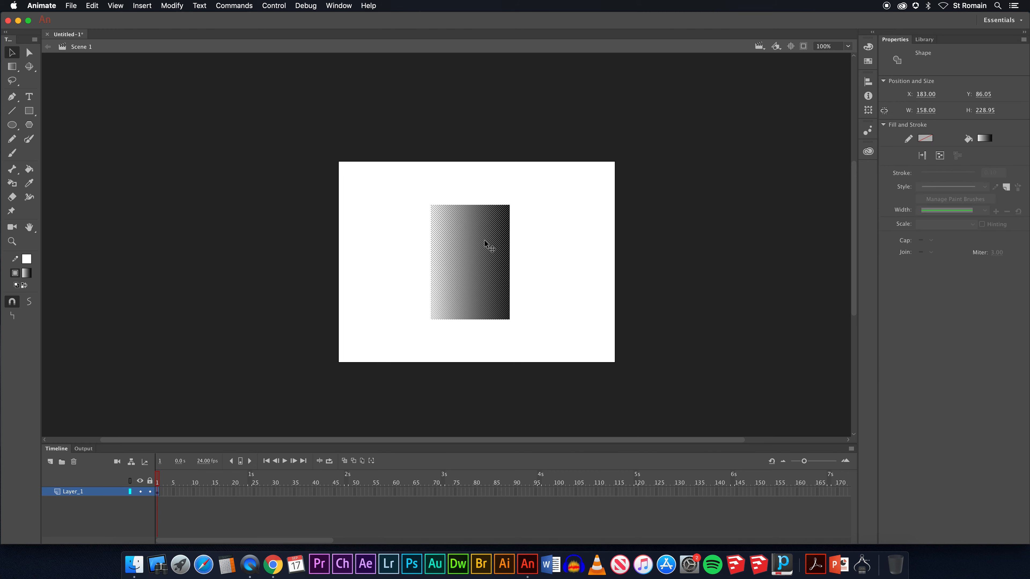
left_click(12, 67)
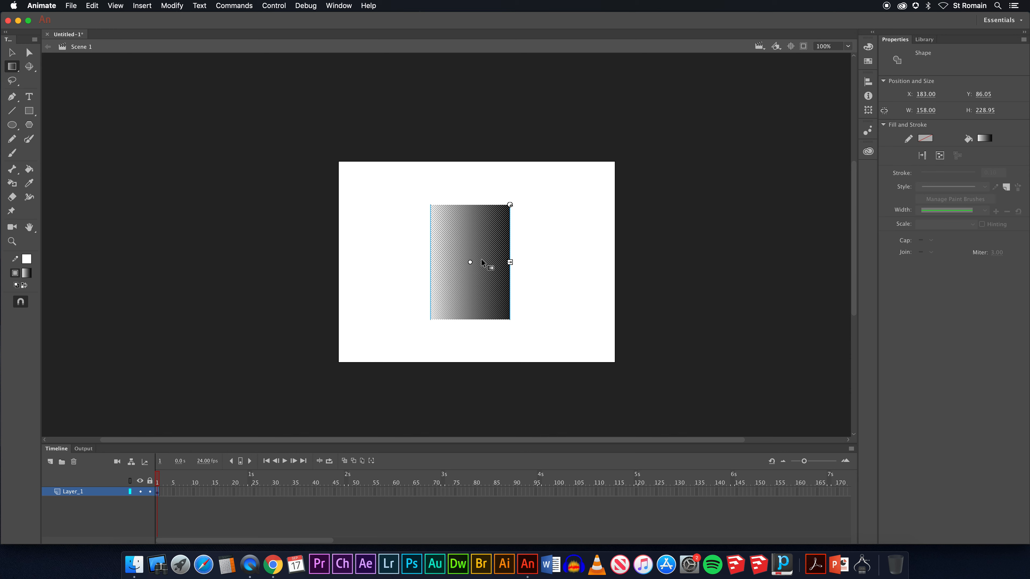
mouse_move(469, 262)
left_mouse_down()
mouse_move(486, 271)
mouse_move(465, 280)
mouse_move(419, 253)
mouse_move(412, 271)
mouse_move(459, 273)
mouse_move(503, 246)
mouse_move(516, 264)
mouse_move(463, 262)
mouse_move(481, 258)
mouse_move(496, 227)
mouse_move(450, 196)
mouse_move(390, 272)
mouse_move(380, 310)
mouse_move(444, 333)
mouse_move(453, 272)
mouse_move(505, 264)
mouse_move(459, 296)
mouse_move(467, 262)
left_mouse_up()
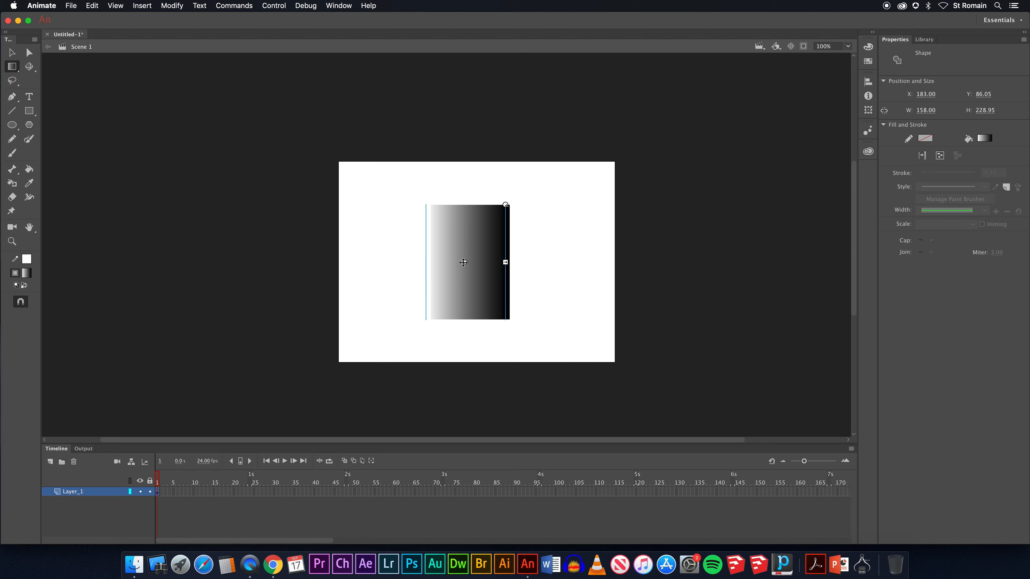
mouse_move(463, 262)
left_mouse_down()
mouse_move(487, 250)
mouse_move(470, 263)
left_mouse_up()
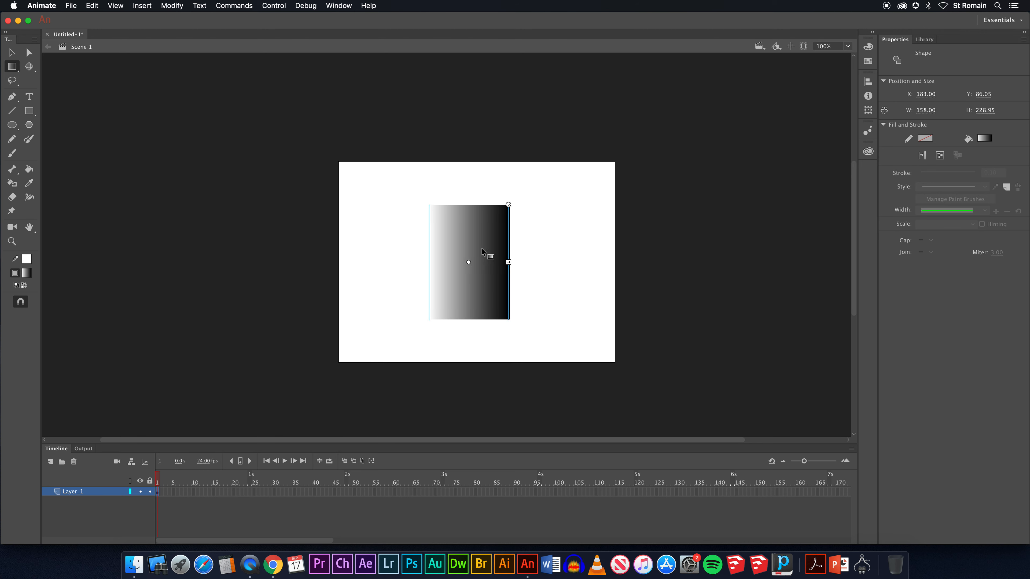
left_click_drag(473, 263, 506, 261)
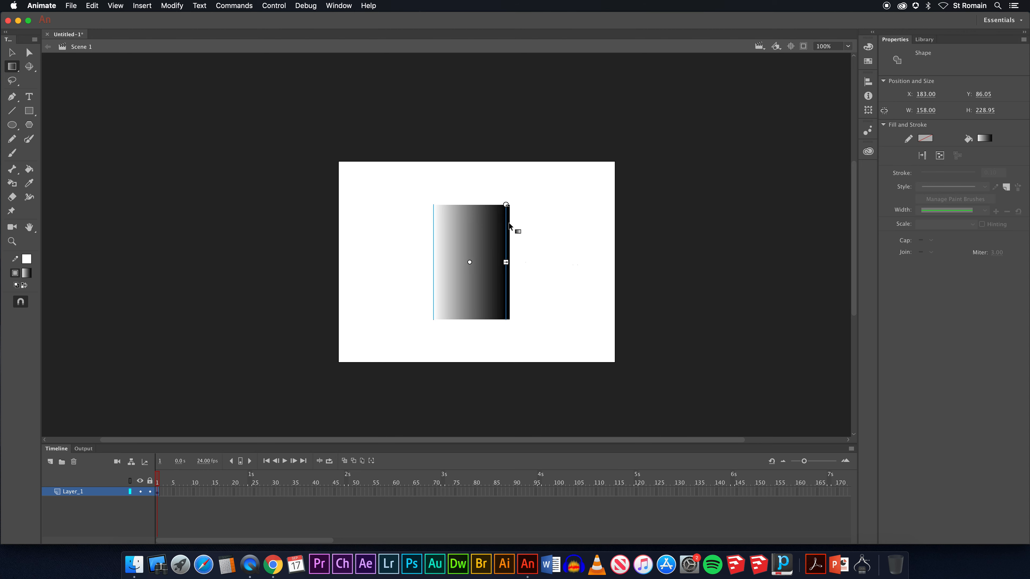
mouse_move(513, 207)
left_mouse_down()
mouse_move(529, 230)
mouse_move(526, 280)
mouse_move(510, 306)
mouse_move(448, 327)
mouse_move(405, 237)
mouse_move(490, 202)
mouse_move(476, 199)
mouse_move(510, 202)
mouse_move(533, 237)
mouse_move(529, 289)
mouse_move(482, 323)
mouse_move(432, 315)
mouse_move(483, 323)
mouse_move(528, 208)
mouse_move(505, 205)
left_mouse_up()
Reselect the rectangle and set its fill's color type to Radial gradient
left_click(13, 53)
left_click(491, 252)
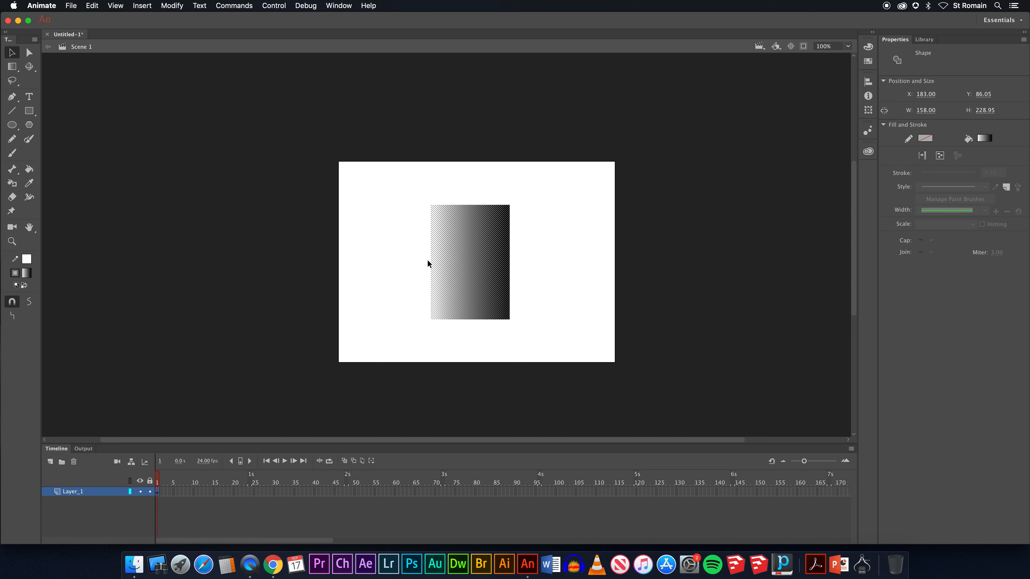
left_click(344, 6)
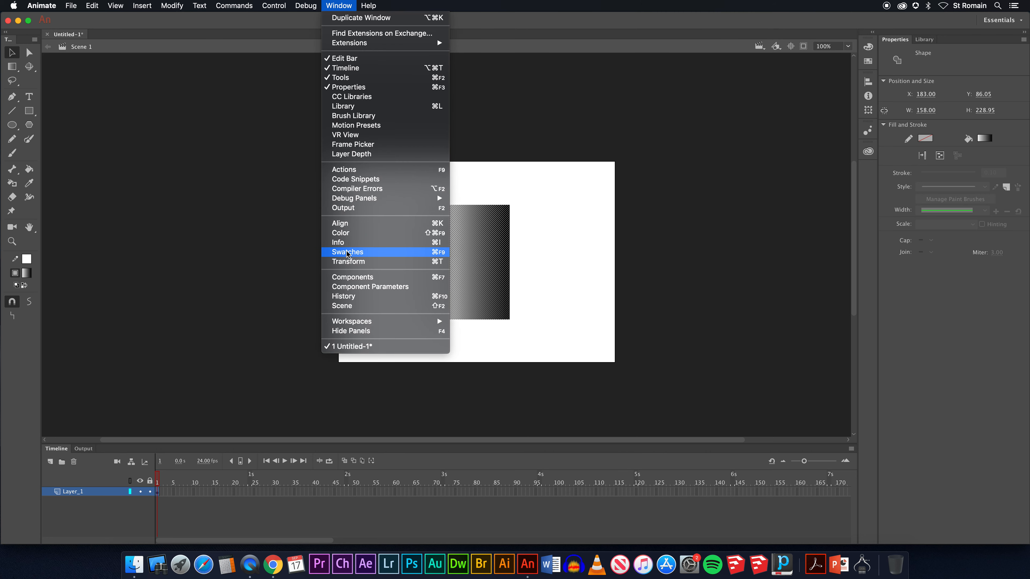
left_click(347, 237)
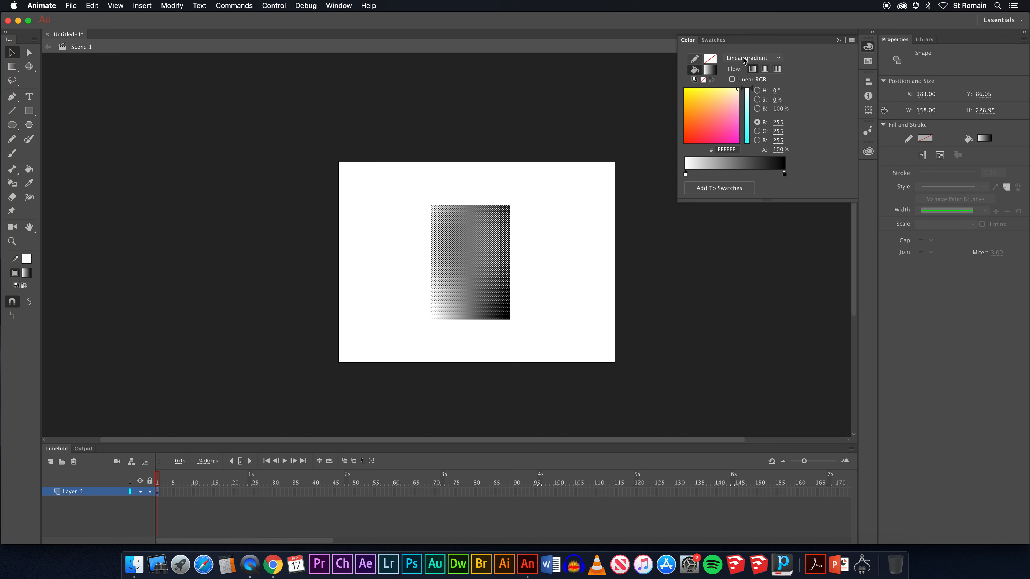
left_click(745, 58)
left_click(748, 101)
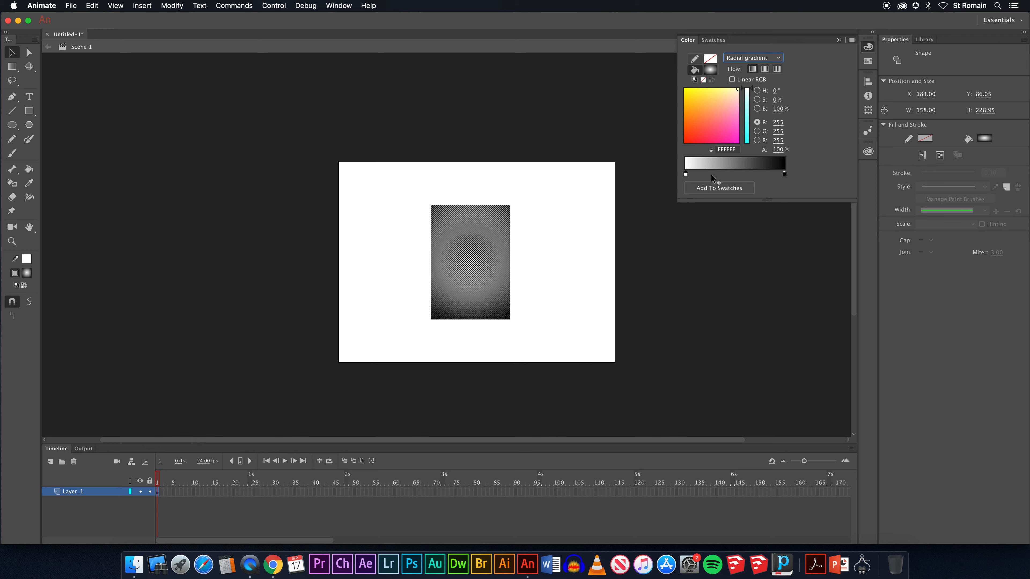
Switch the rectangle's fill type to Linear gradient and back to Radial gradient
left_click(736, 60)
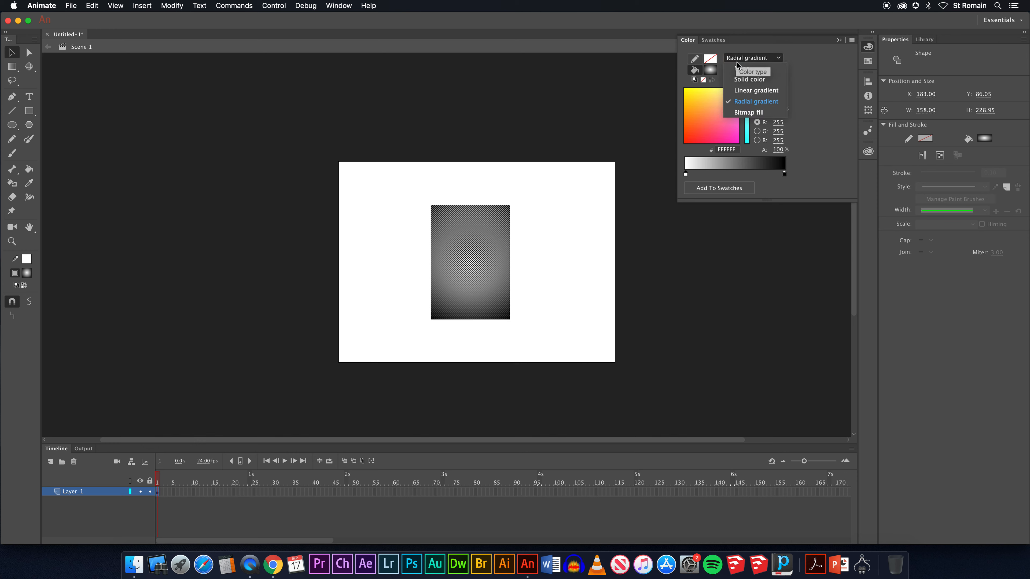
left_click(747, 93)
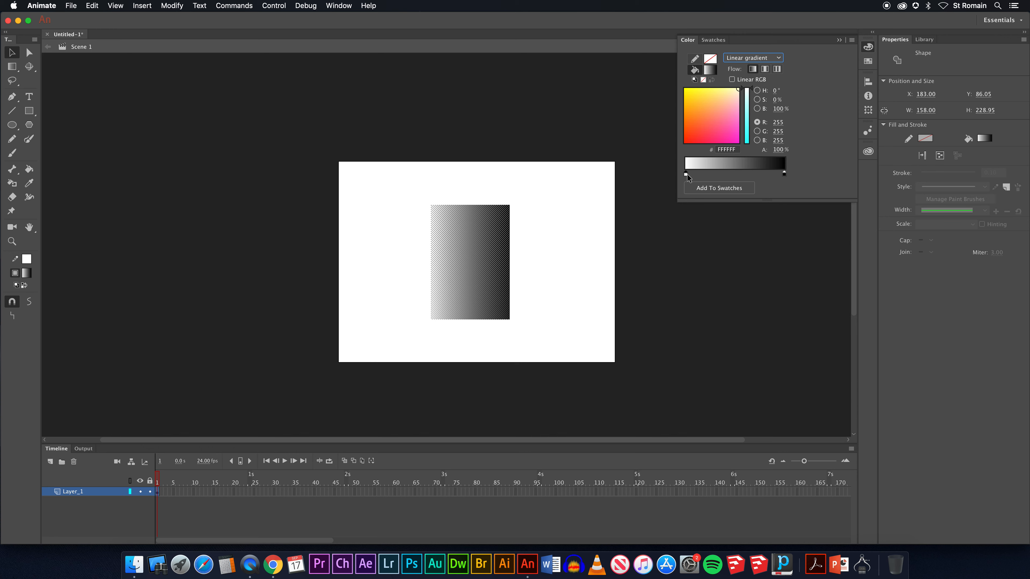
left_click(739, 61)
left_click(740, 102)
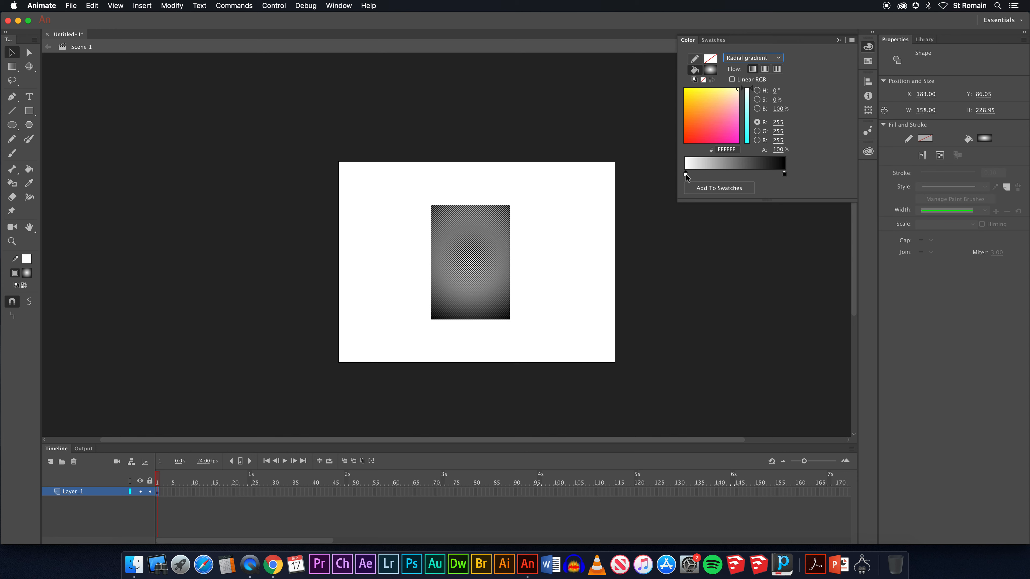
Set the radial gradient's inner color stop to orange FF5D1F
left_click(784, 174)
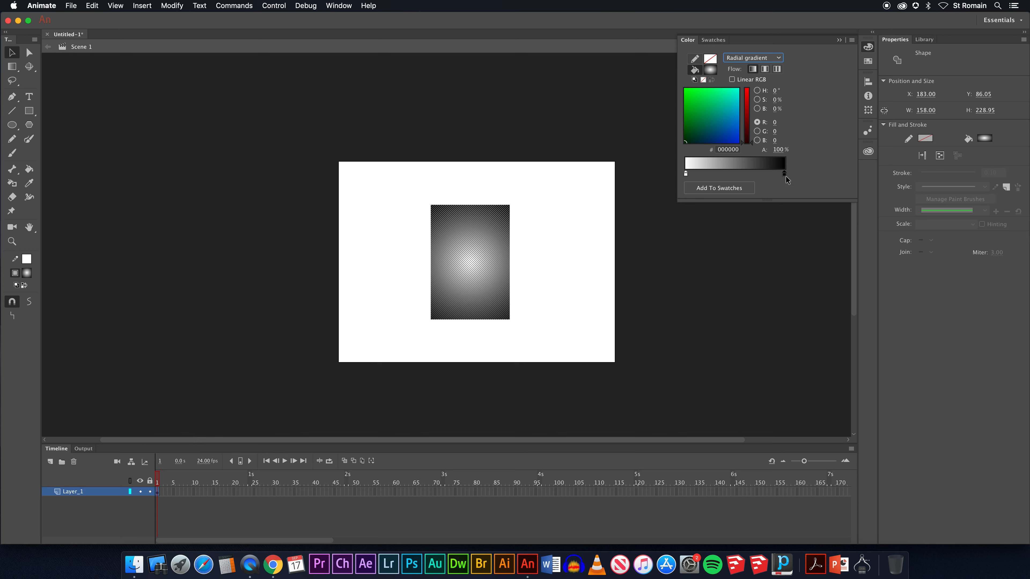
left_click(685, 174)
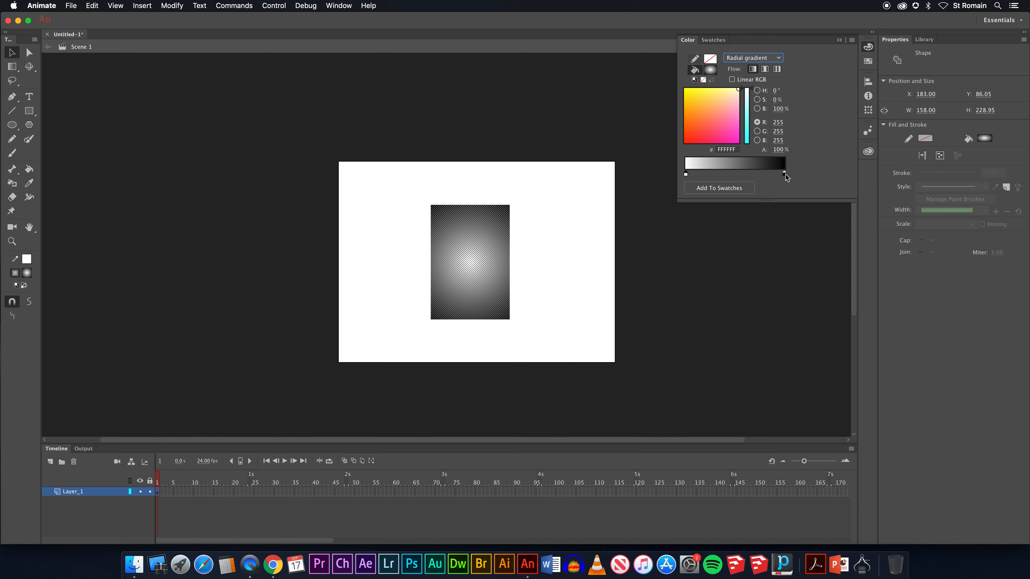
left_click(784, 174)
left_click(686, 173)
left_click(691, 123)
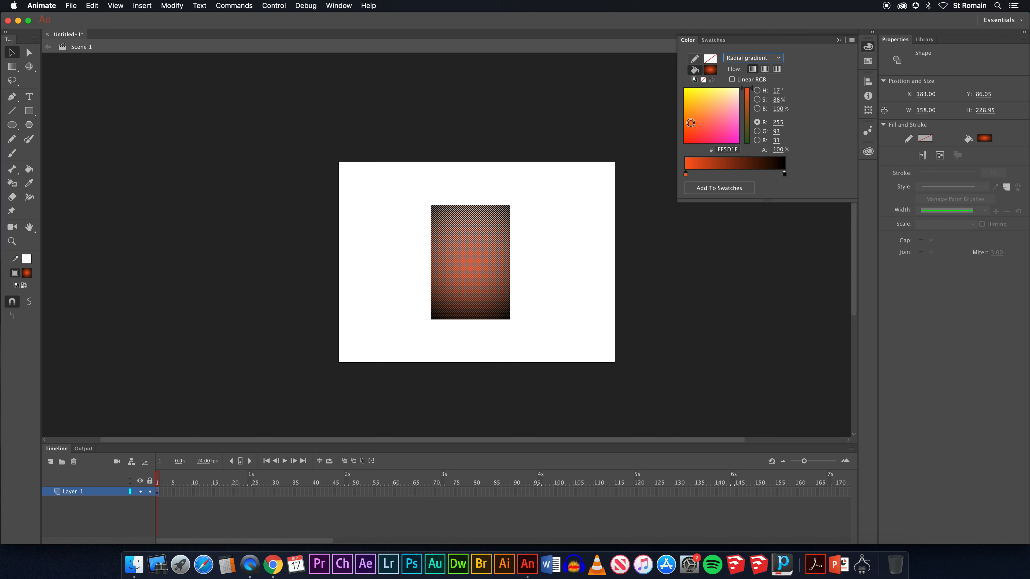
Set the radial gradient's outer color stop to dark red 520000
left_click(784, 174)
mouse_move(750, 125)
left_mouse_down()
mouse_move(749, 103)
mouse_move(750, 134)
left_mouse_up()
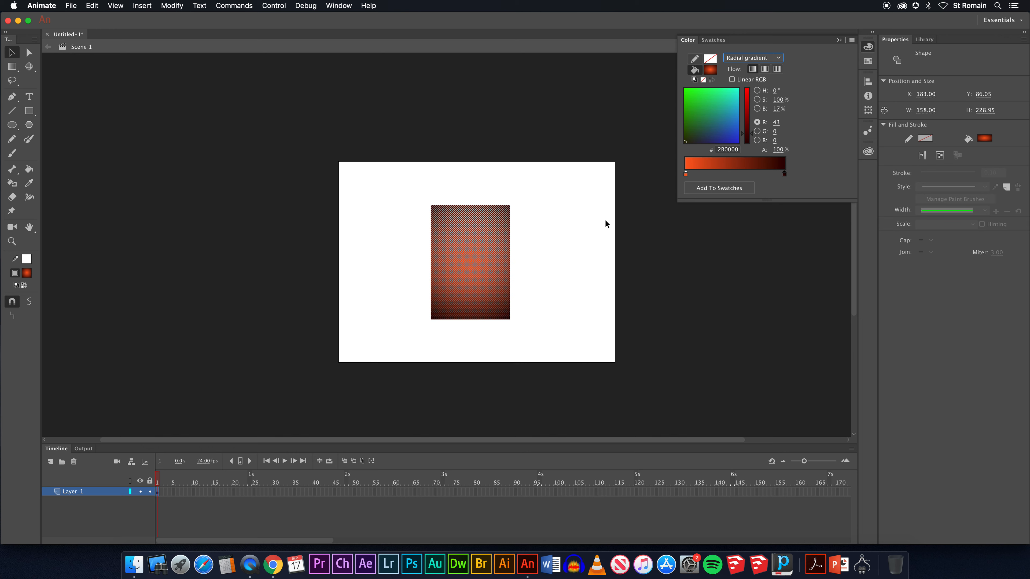
left_click_drag(752, 135, 763, 121)
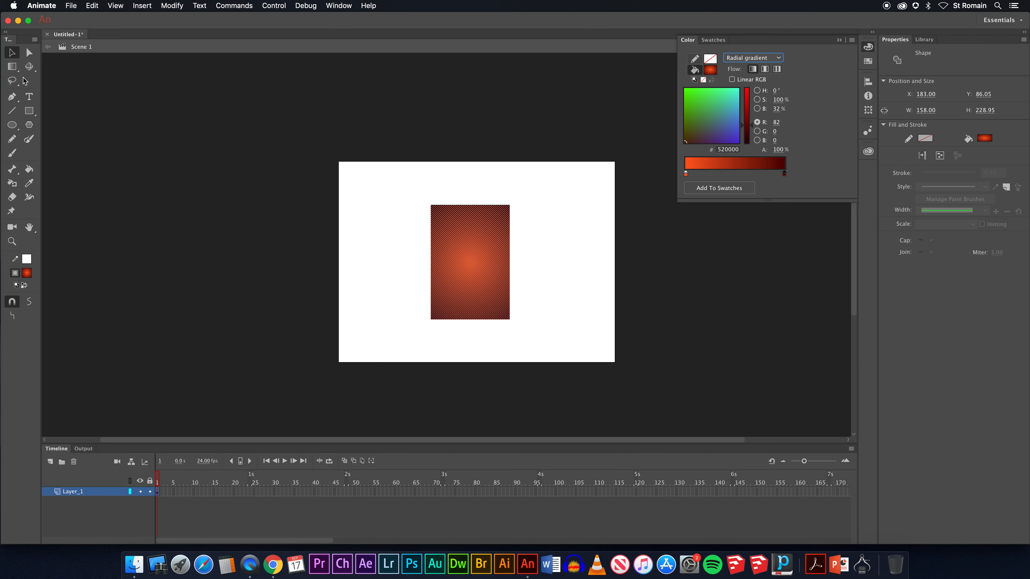
With the Gradient Transform tool, move the rectangle's radial gradient center slightly upward and scale the gradient down
left_click(11, 66)
left_click(467, 253)
left_click_drag(470, 262, 459, 240)
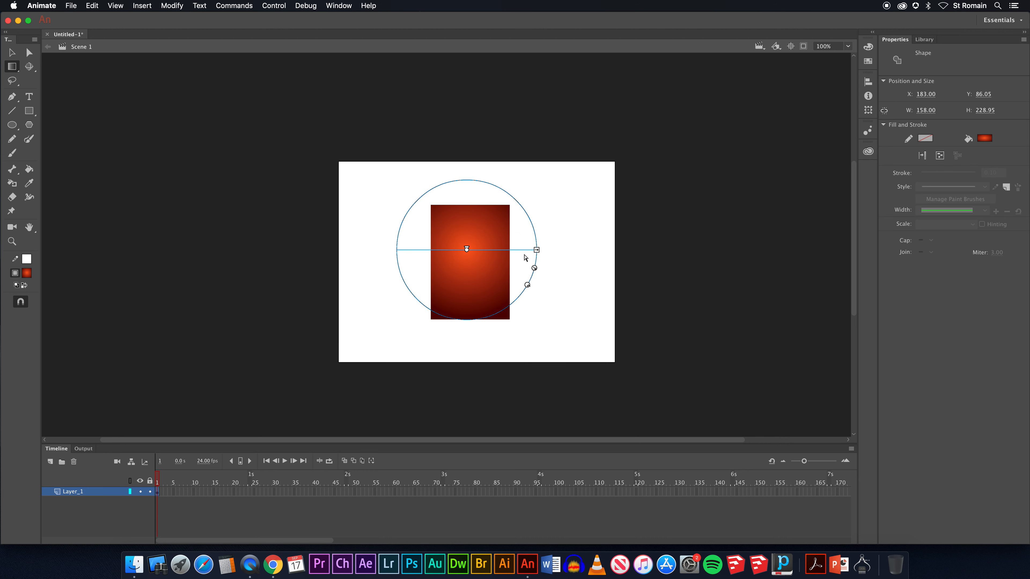
mouse_move(537, 250)
left_mouse_down()
mouse_move(488, 247)
mouse_move(557, 248)
mouse_move(488, 247)
mouse_move(551, 247)
mouse_move(526, 248)
mouse_move(538, 248)
left_mouse_up()
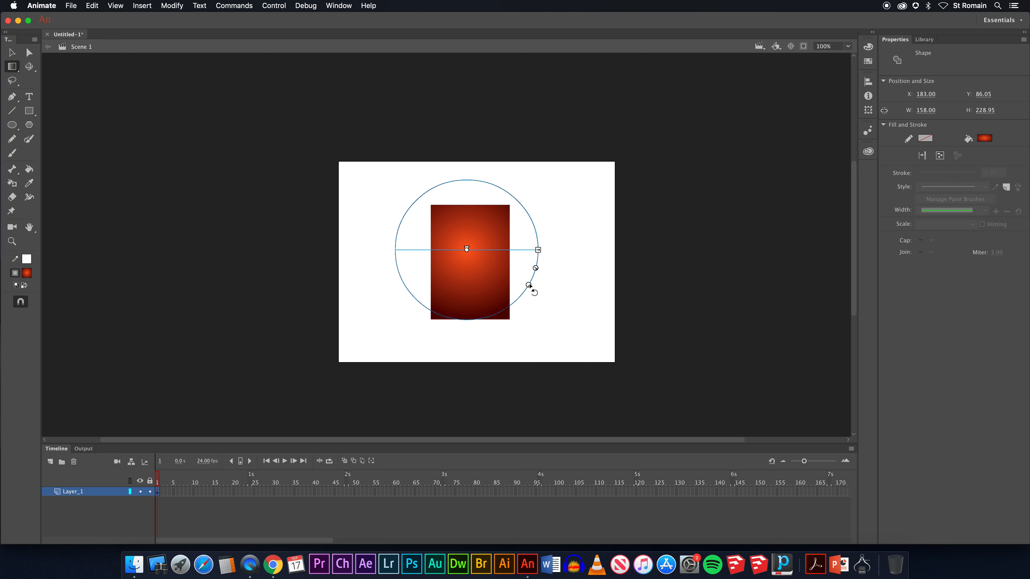
mouse_move(536, 268)
left_mouse_down()
mouse_move(489, 253)
mouse_move(558, 281)
mouse_move(496, 253)
mouse_move(532, 270)
mouse_move(520, 264)
left_mouse_up()
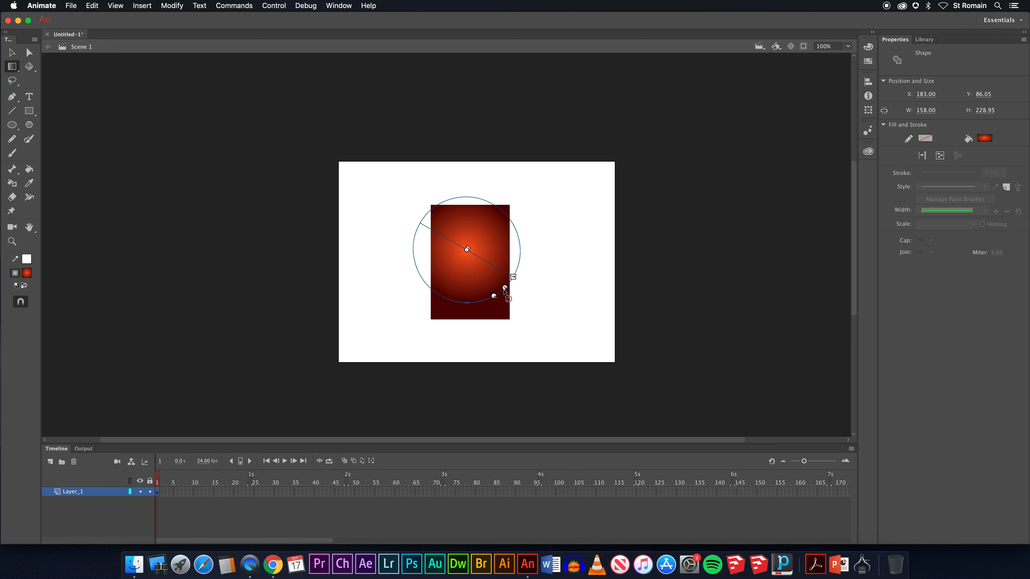
Reshape the radial gradient into a diagonally tilted ellipse centered near the rectangle's upper-left corner
left_click_drag(521, 250, 492, 295)
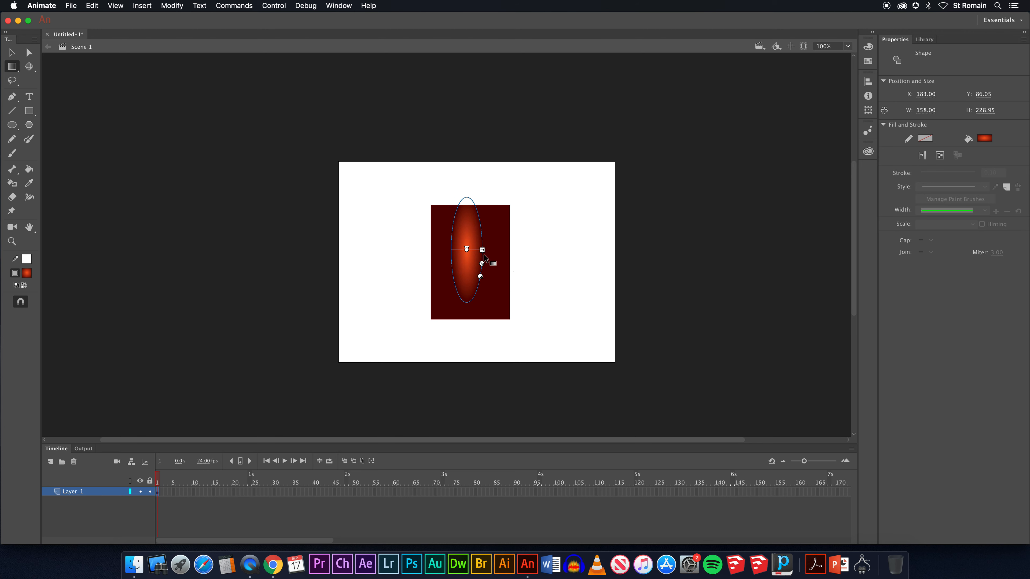
left_click_drag(492, 249, 493, 285)
left_click_drag(466, 249, 451, 230)
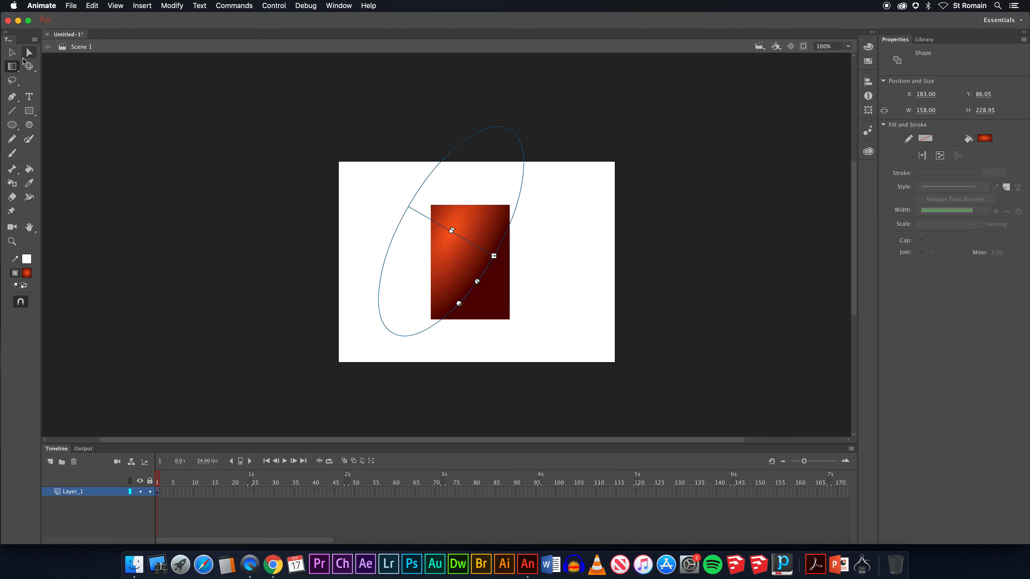
Reselect the rectangle and move its radial gradient's center slightly down with the Gradient Transform tool
left_click(12, 52)
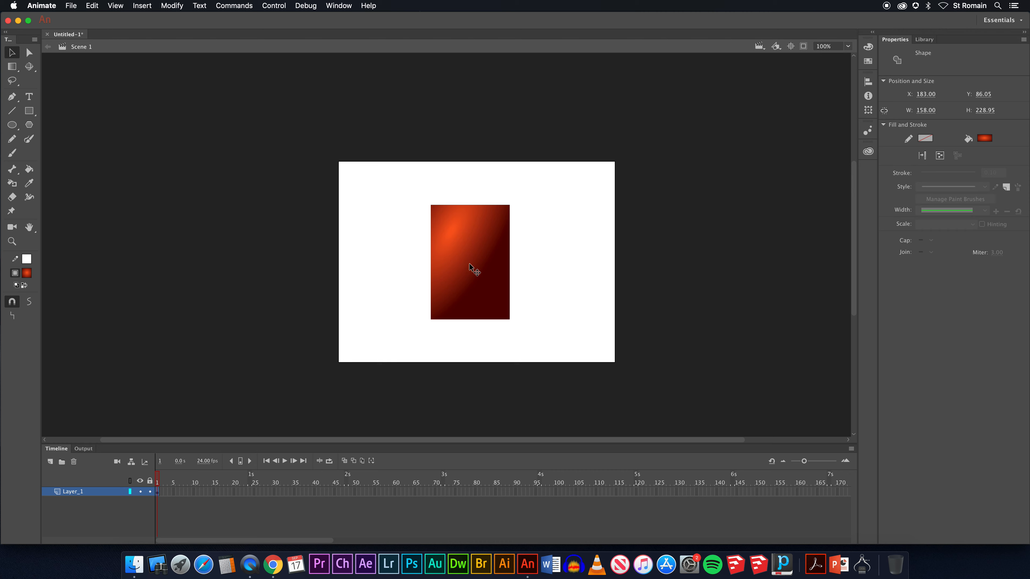
left_click(474, 271)
left_click(12, 66)
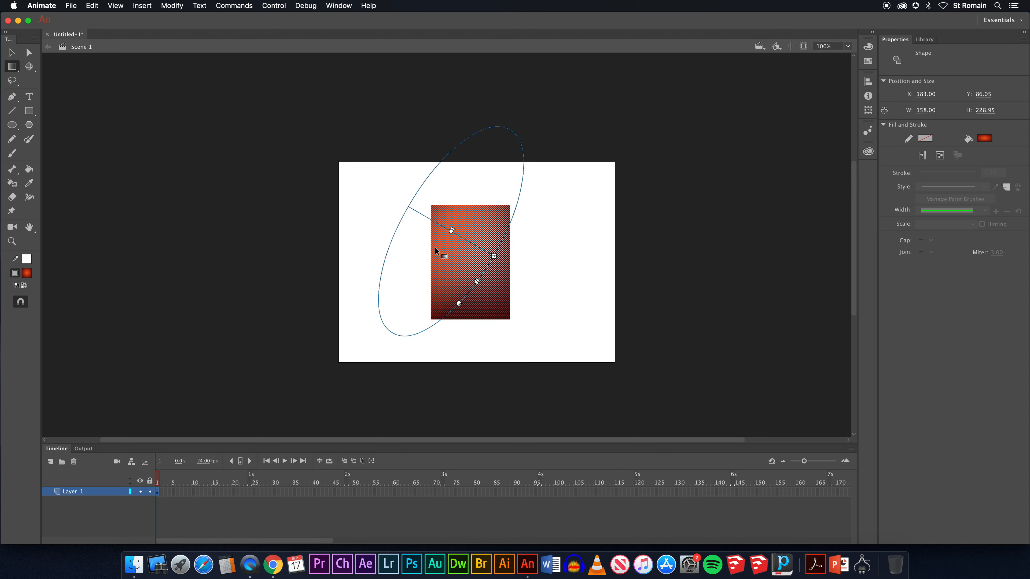
mouse_move(451, 234)
left_mouse_down()
mouse_move(478, 243)
mouse_move(451, 244)
left_mouse_up()
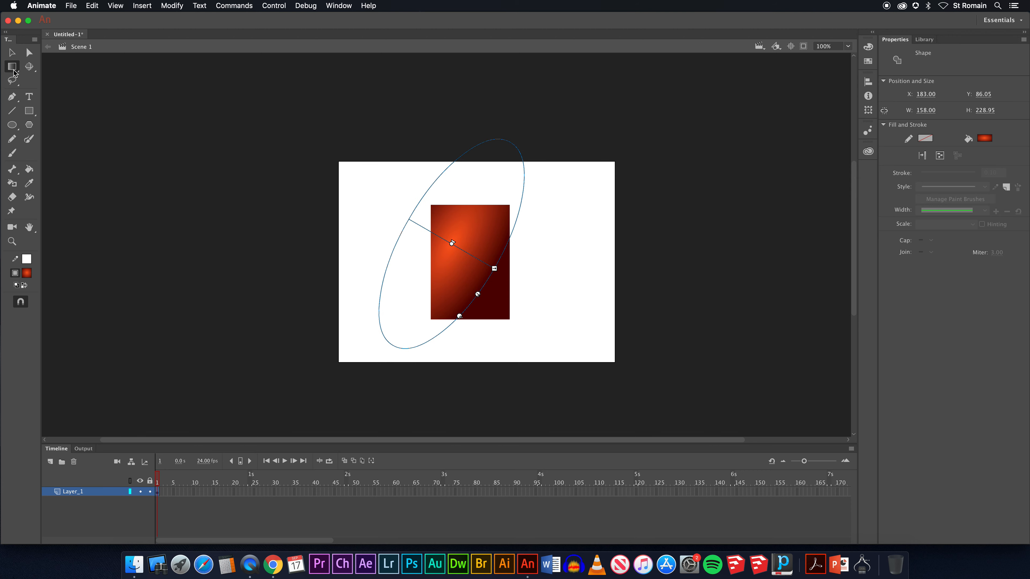
left_click(11, 53)
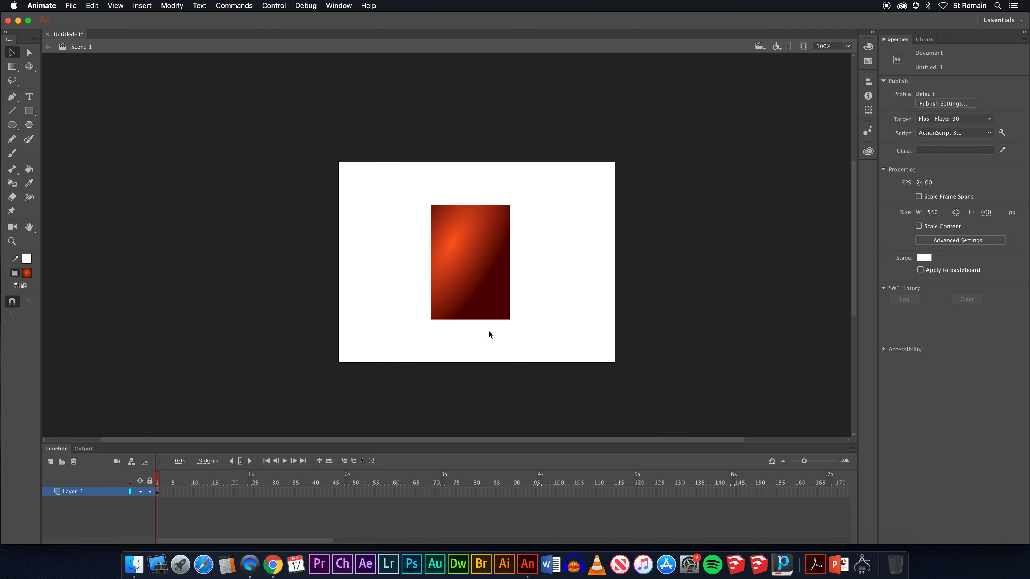
Draw a tall solid teal rectangle to the left of the gradient rectangle
left_click(29, 111)
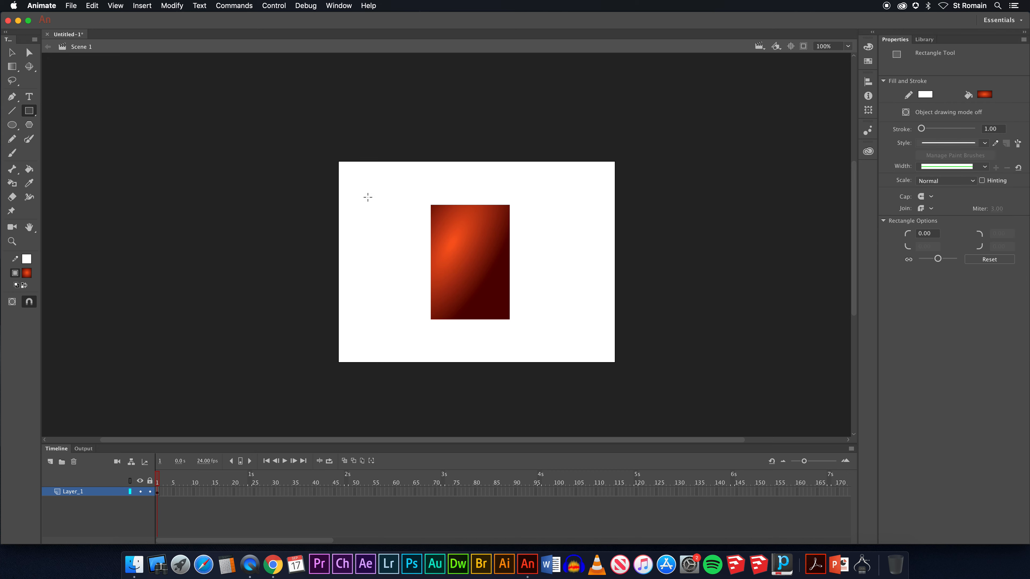
left_click(28, 276)
left_click(51, 300)
left_click_drag(358, 193, 426, 335)
key("v")
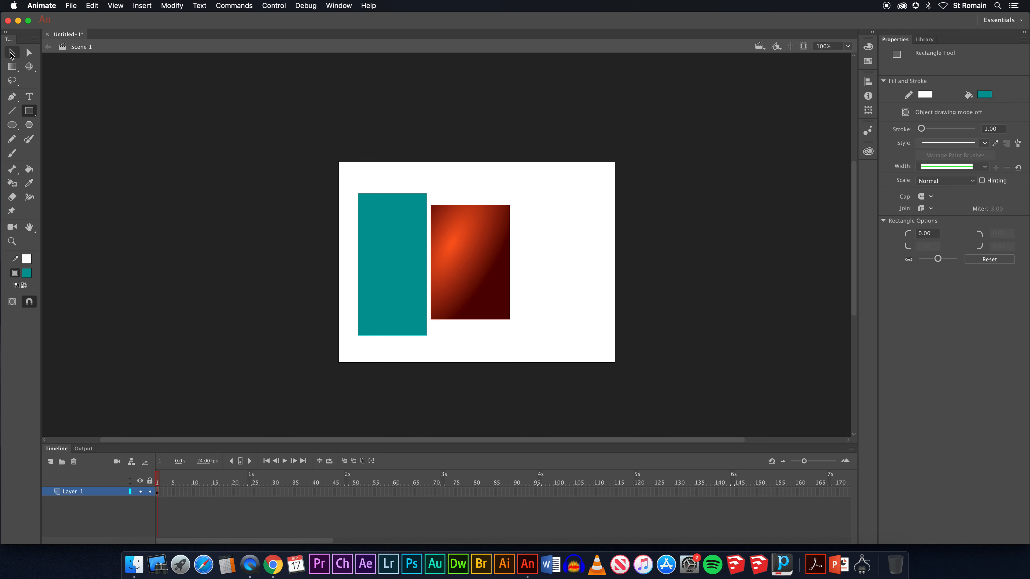
Move the gradient rectangle left to X 172 so it slightly overlaps the teal rectangle's edge
left_click(471, 275)
mouse_move(469, 270)
left_mouse_down()
mouse_move(509, 261)
mouse_move(512, 239)
mouse_move(462, 267)
left_mouse_up()
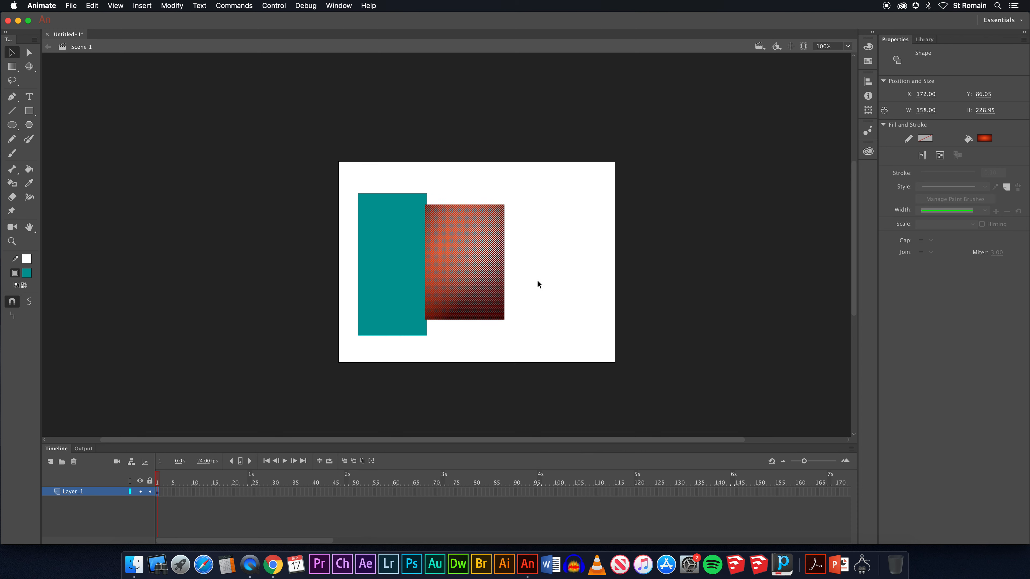
left_click(458, 165)
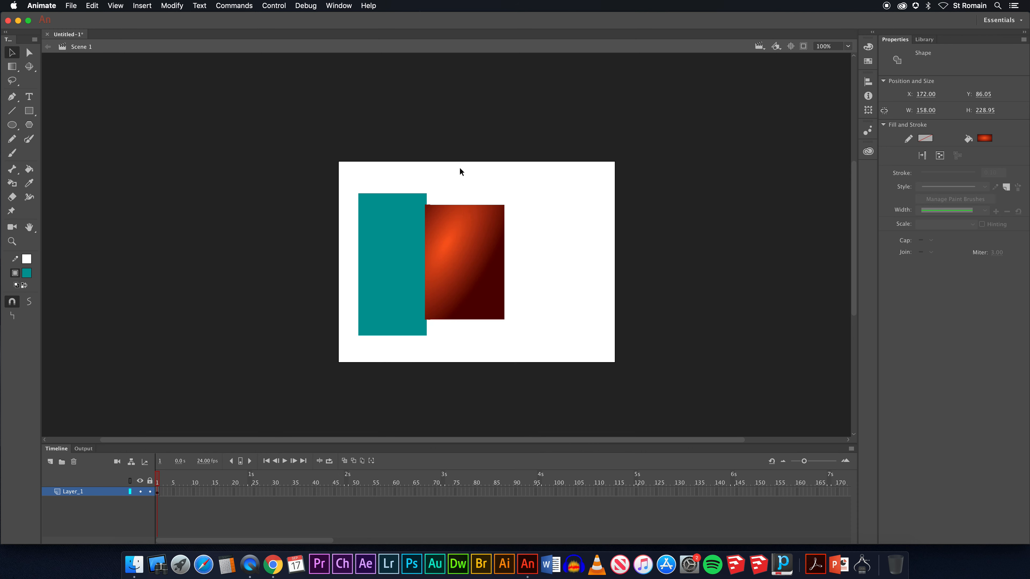
Move the radial gradient's center to the gradient rectangle's upper-right area with the Gradient Transform tool
left_click(459, 224)
left_click(12, 67)
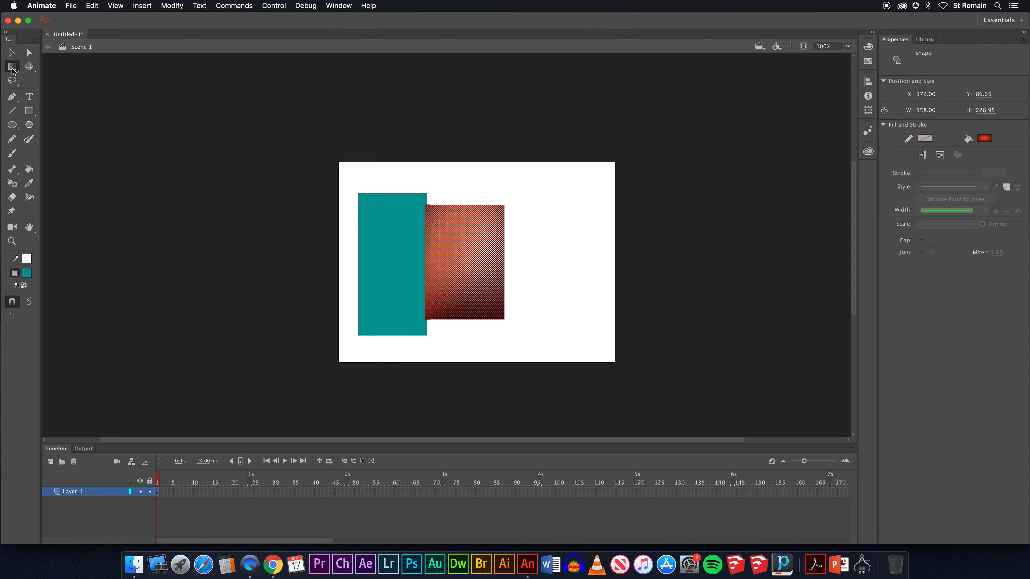
left_click_drag(446, 243, 489, 228)
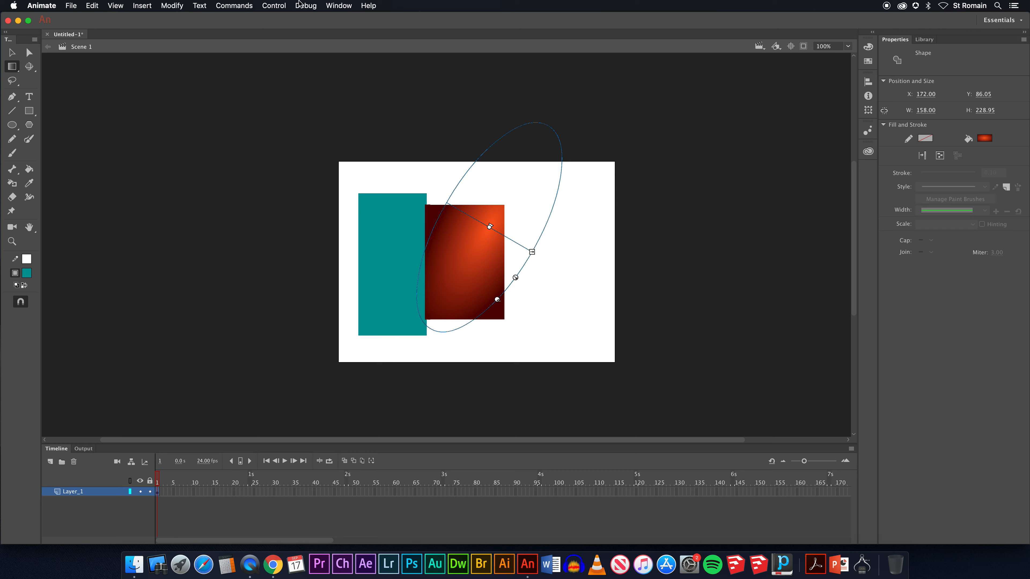
Show the Color panel beside the stage and set the gradient rectangle's fill to Linear gradient
left_click(337, 6)
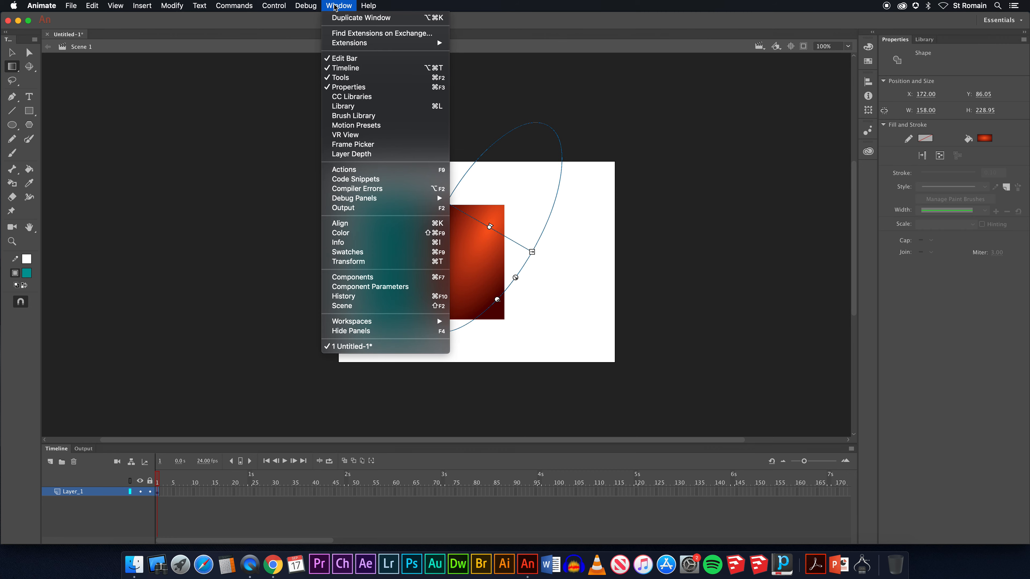
left_click(351, 233)
left_click_drag(734, 49, 680, 157)
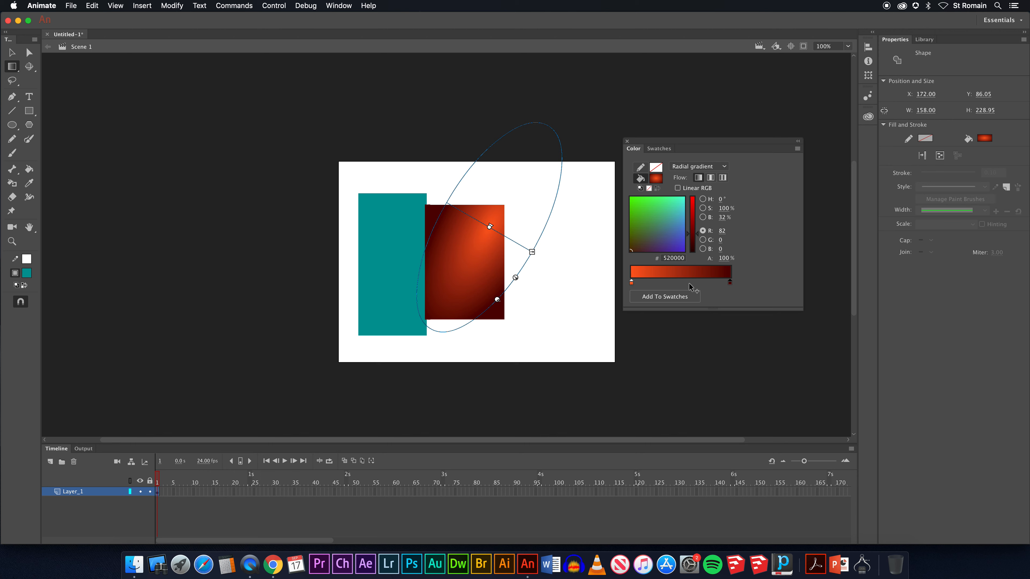
left_click(689, 167)
left_click(692, 199)
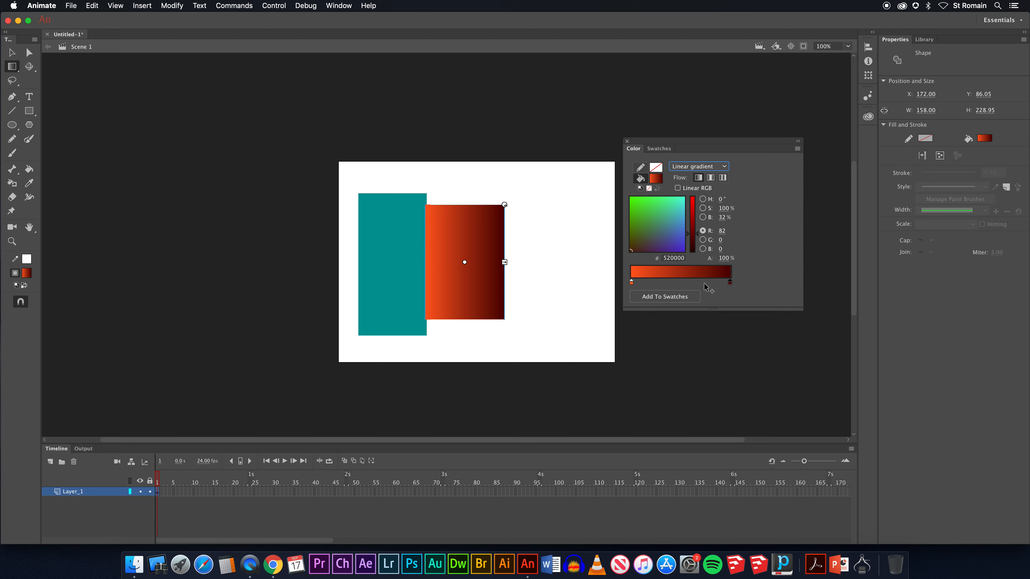
Add a color stop at the linear gradient's midpoint and try purple A91DD9 and grey 9AA1B3 on it
left_click(681, 283)
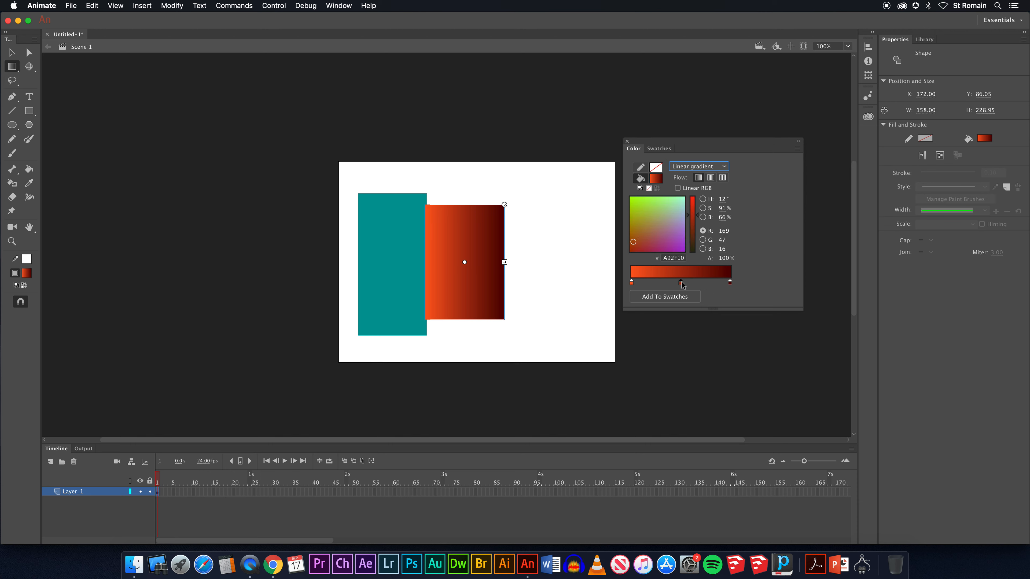
left_click(676, 245)
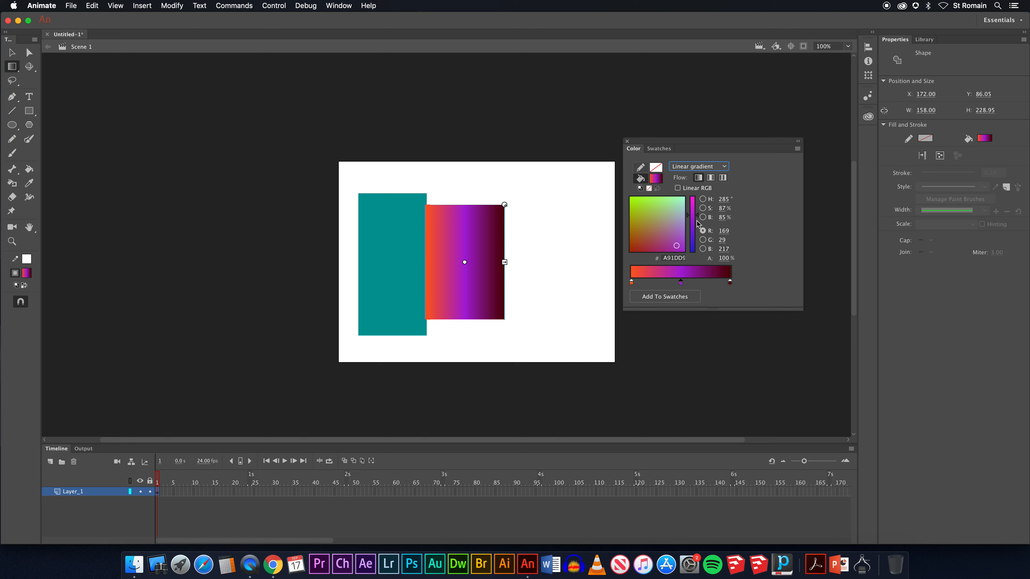
left_click_drag(696, 215, 669, 212)
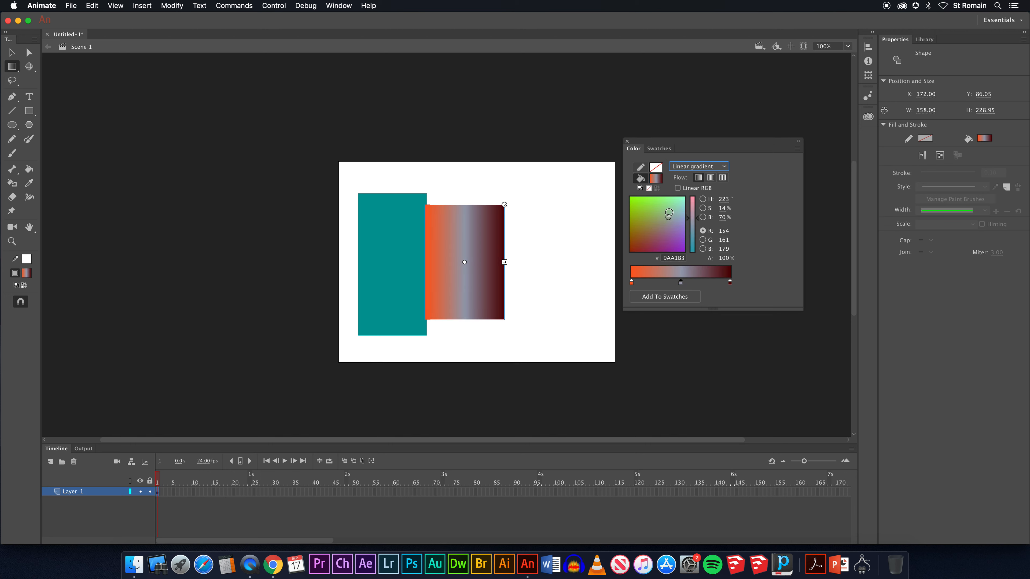
Recolor the middle stop to dark green 354B15 using the hue slider, and remove that stop from the gradient
left_click(697, 221)
left_click(703, 249)
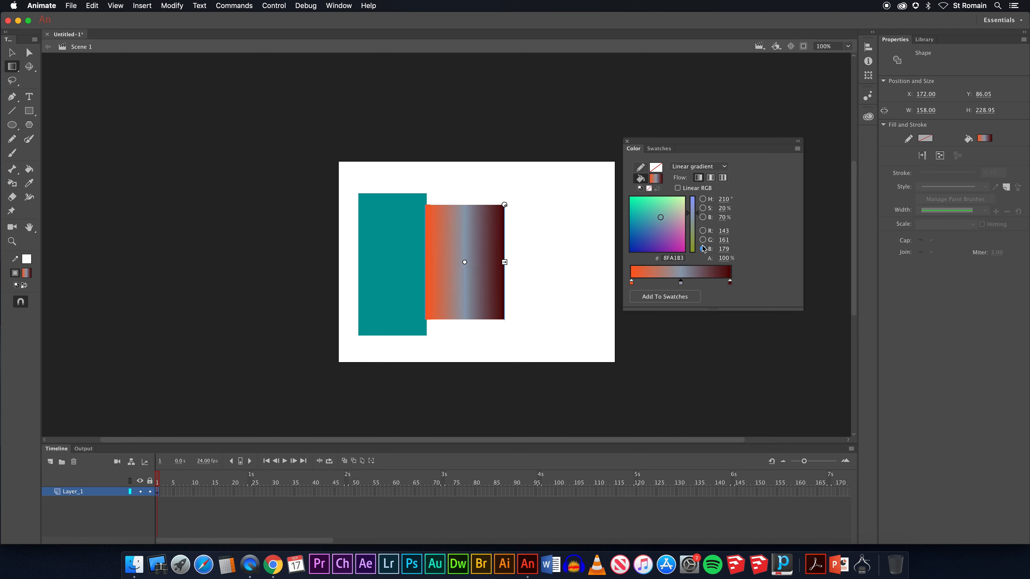
left_click(703, 198)
left_click_drag(696, 220, 668, 235)
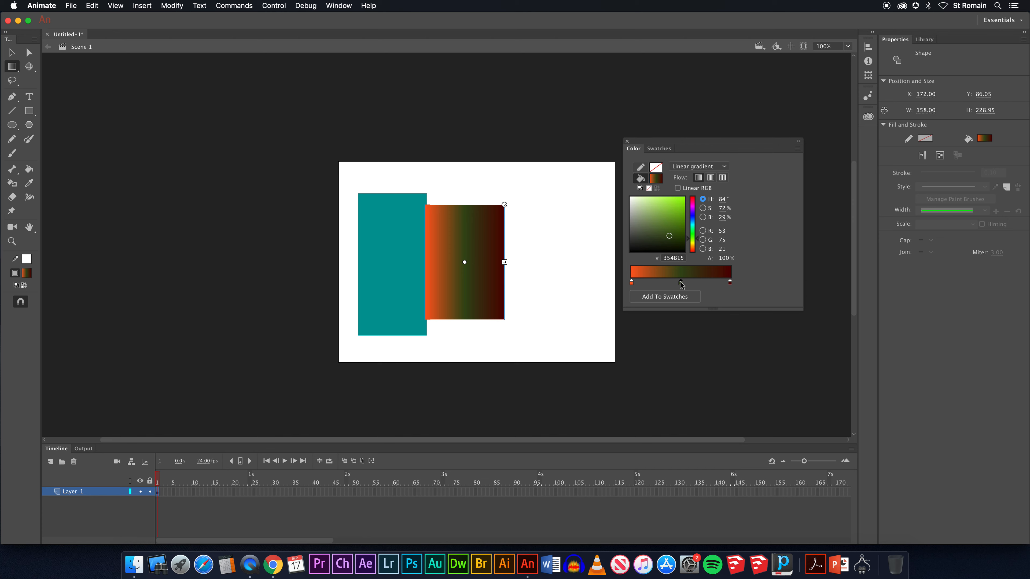
left_click_drag(681, 282, 724, 323)
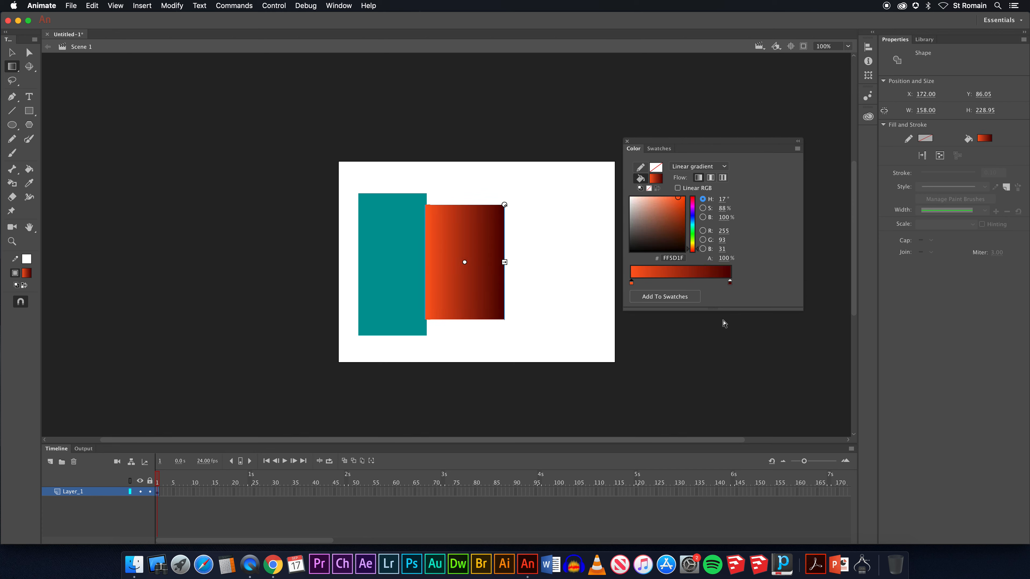
Add four intermediate color stops between the linear gradient's orange and dark red ends
left_click(708, 282)
left_click(694, 282)
left_click(679, 283)
left_click(660, 282)
Recolor the four added stops green 8FCE17, teal, purple and magenta 780757, and remove them all from the gradient
left_click(692, 240)
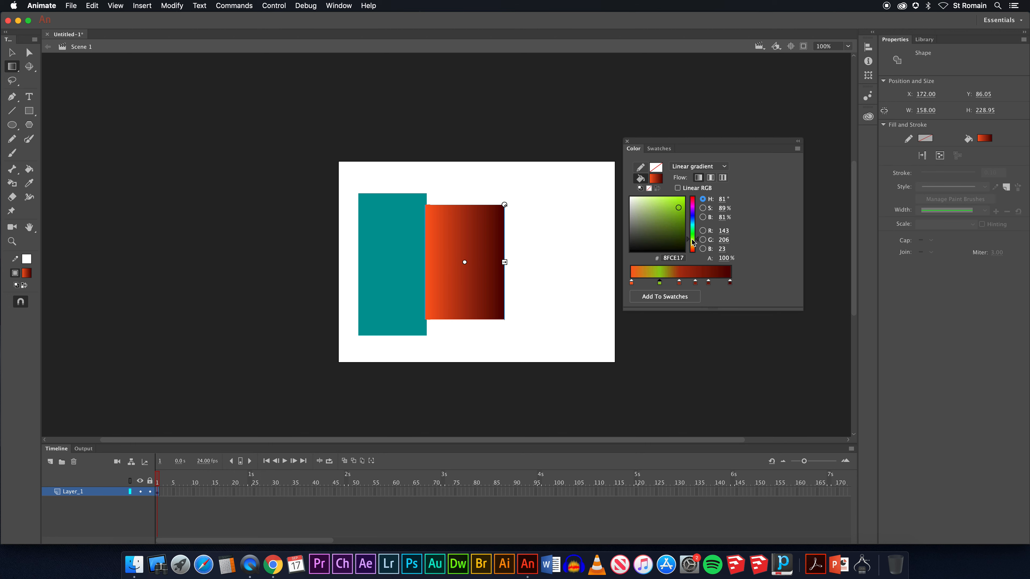
left_click(679, 282)
left_click(692, 226)
left_click(694, 282)
left_click(692, 208)
left_click(708, 281)
left_click(693, 205)
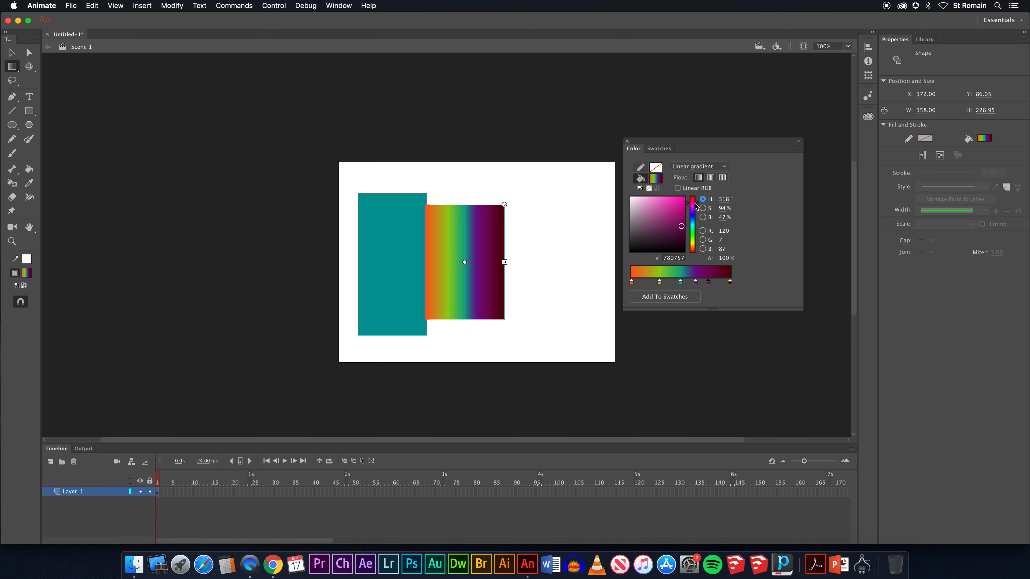
left_click_drag(659, 282, 722, 325)
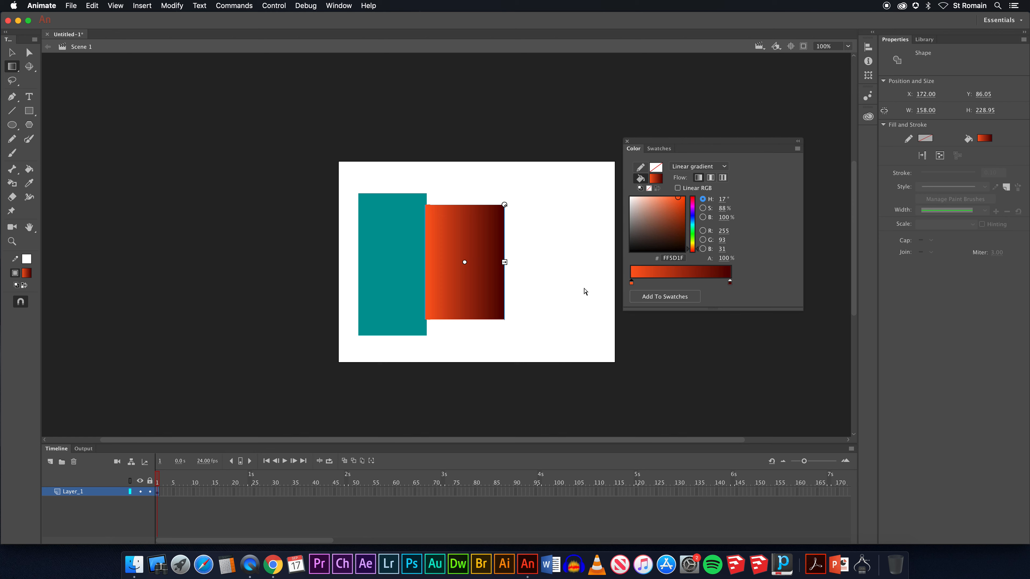
Shift the linear gradient's center to the right and back to the middle of the rectangle
left_click_drag(465, 264, 486, 262)
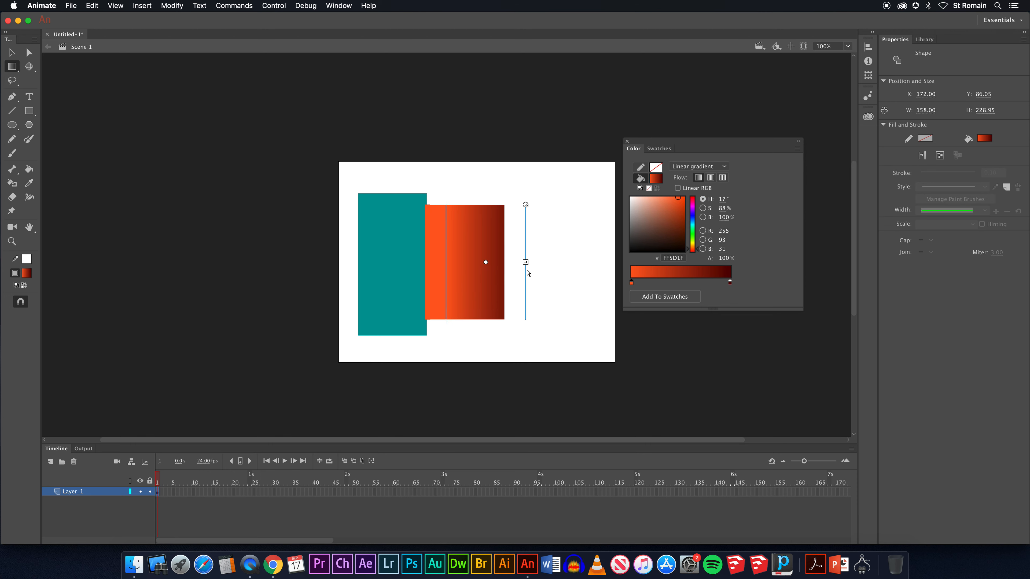
left_click_drag(486, 262, 464, 264)
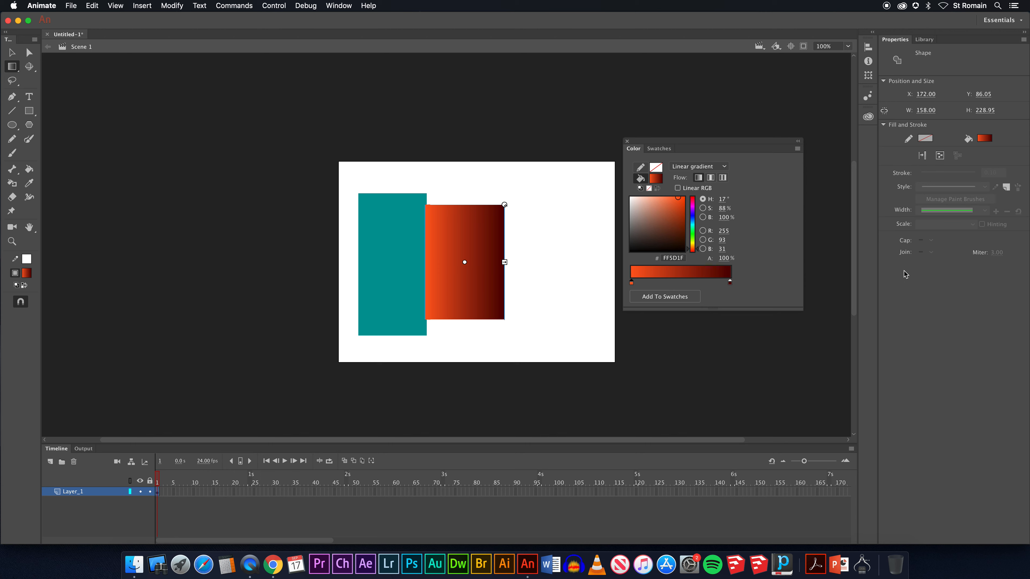
Close the Color panel and delete both rectangles from the stage
left_click(627, 141)
left_click(12, 53)
left_click(129, 105)
left_click_drag(345, 173, 540, 353)
key("Delete")
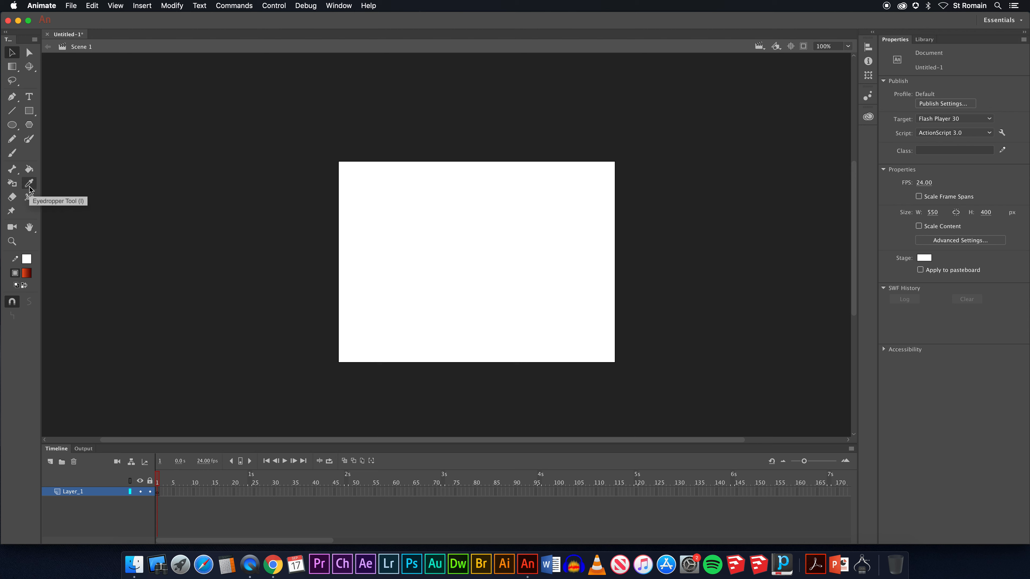
Switch to Chrome and copy the red Fl logo image from the Flash Animation course page
left_click(273, 564)
scroll(295, 400, "up", 20)
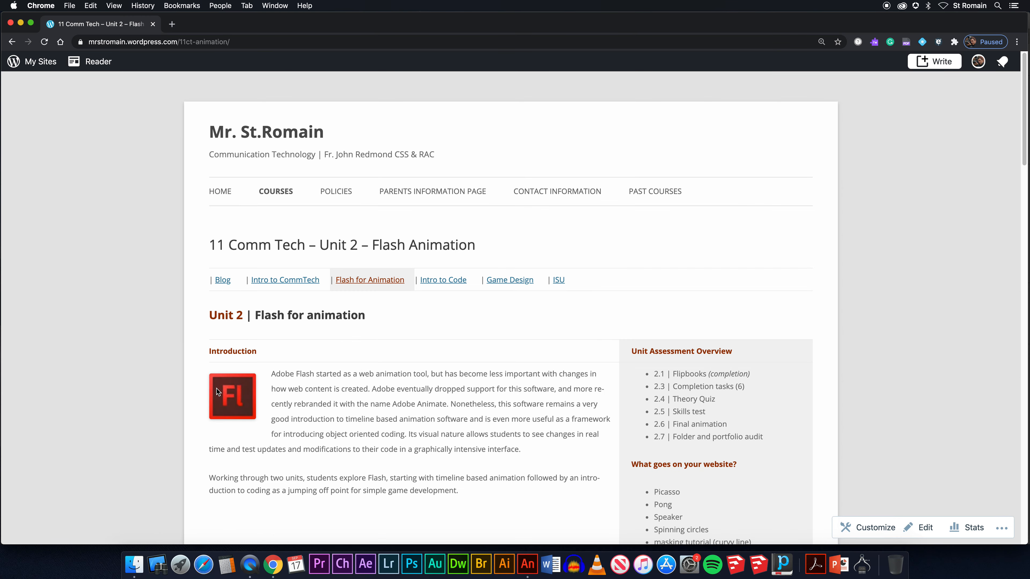
right_click(231, 392)
left_click(252, 417)
Return to Animate, paste the logo image and place it in the stage's upper-left corner
key("super+Tab")
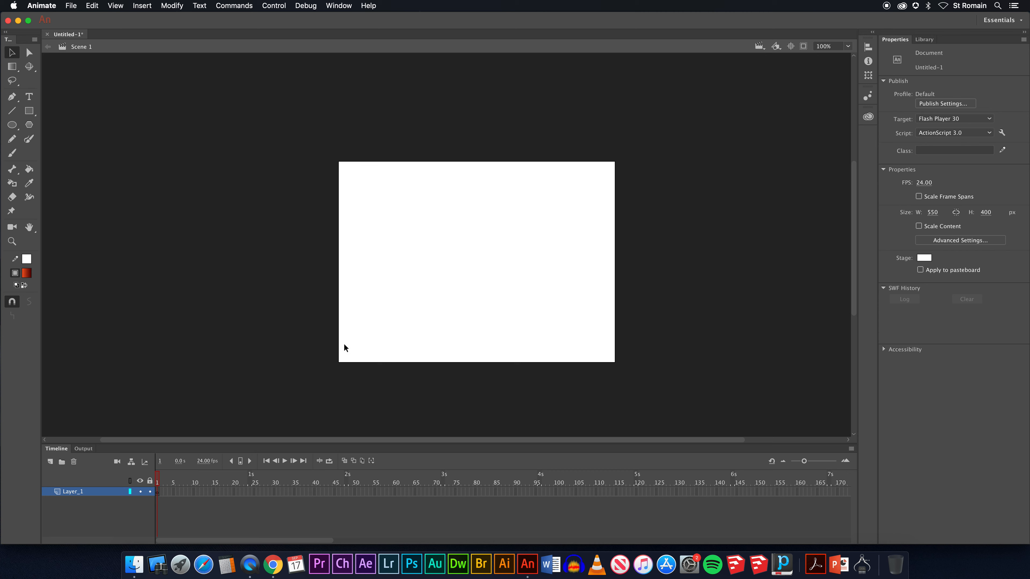
key("super+v")
left_click_drag(445, 247, 372, 197)
left_click(404, 200)
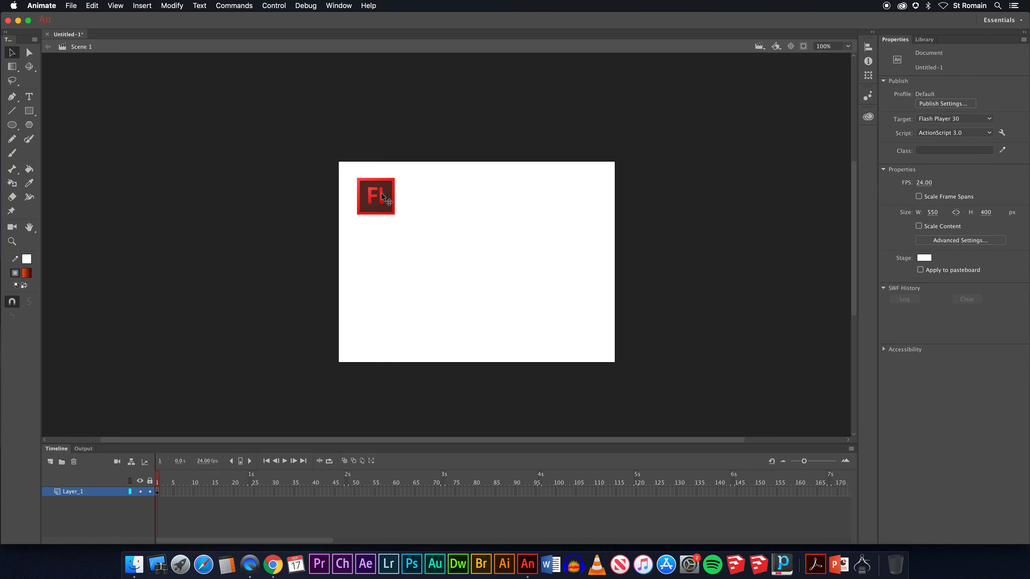
Draw a square about 179 px wide with the orange-to-dark-red linear gradient right of the stage's center and select it
left_click(30, 112)
left_click_drag(464, 225, 553, 314)
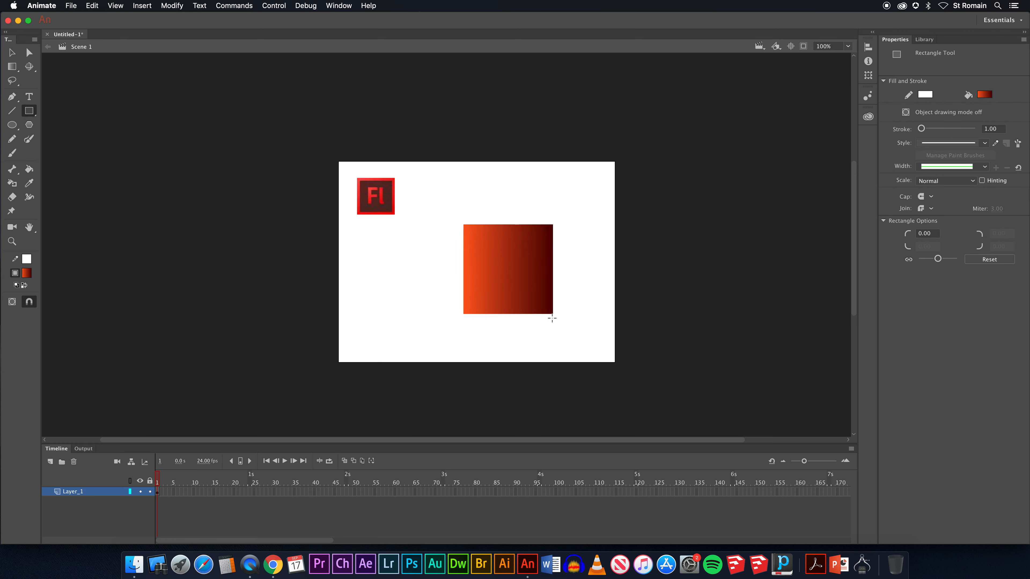
left_click(12, 52)
left_click(521, 275)
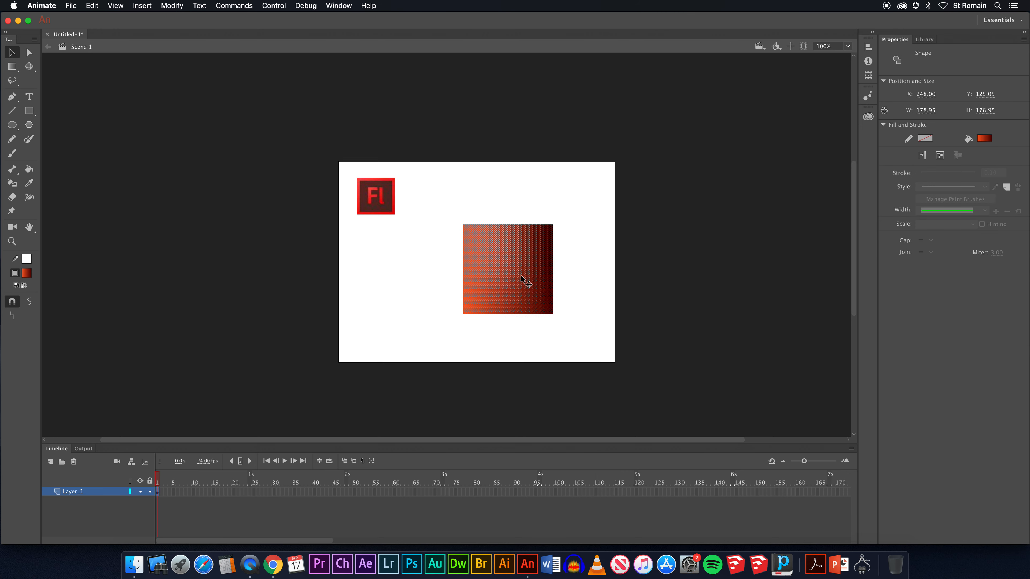
Fill the selected gradient square with the bright red sampled from the logo's border and deselect it
left_click(28, 184)
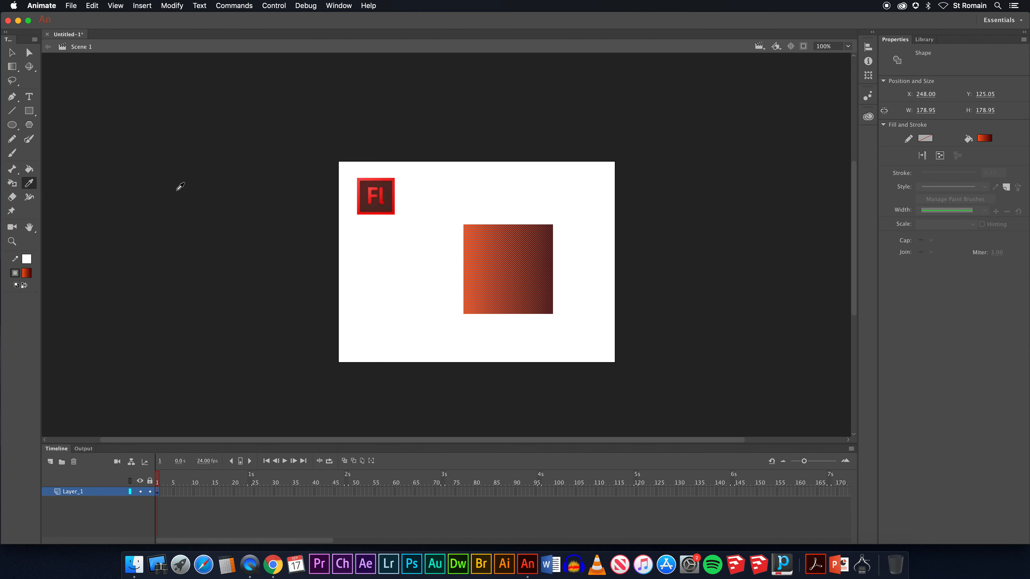
left_click(395, 214)
left_click(12, 52)
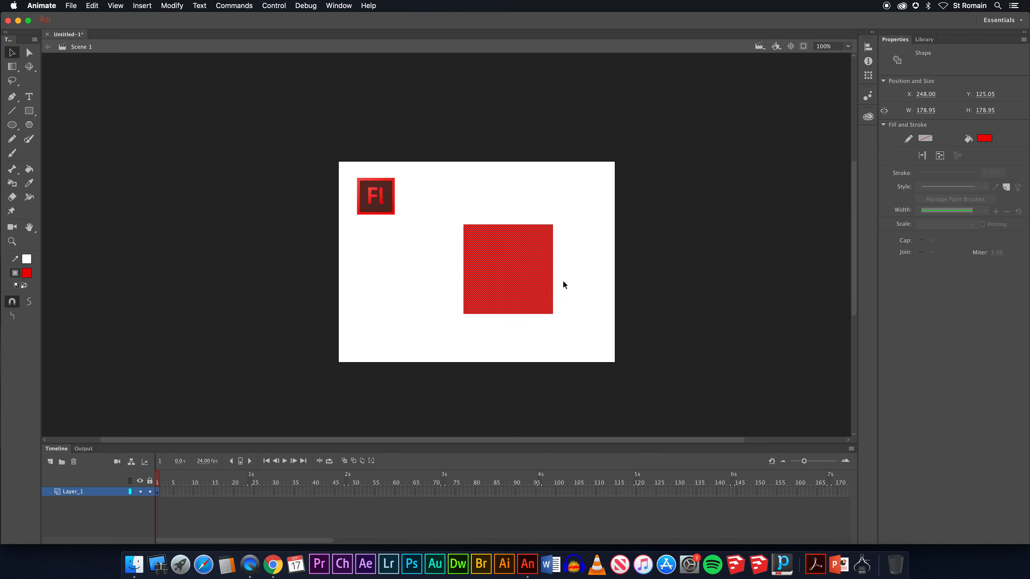
left_click(565, 289)
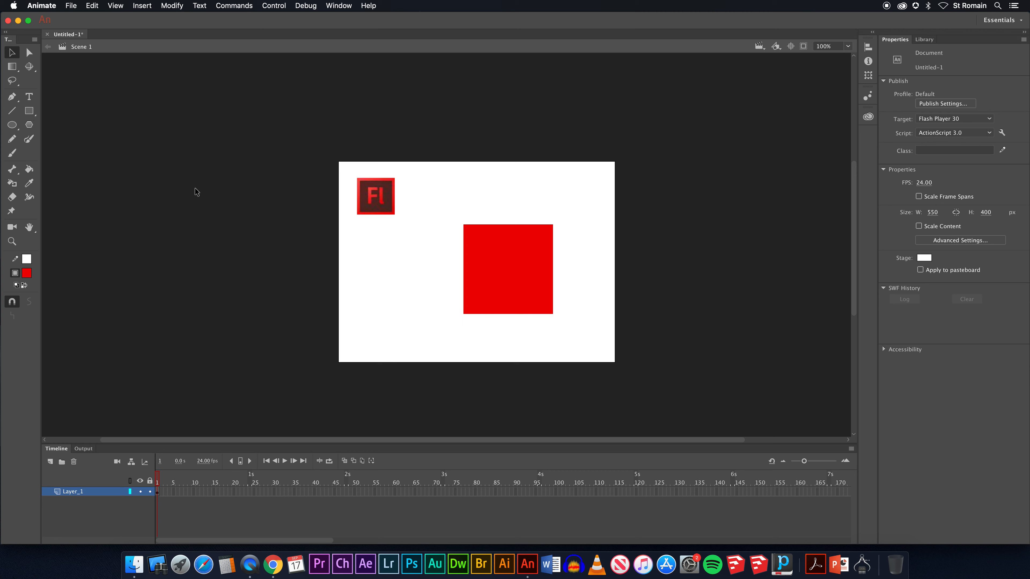
Recolor the red square with the dark brown sampled from inside the logo using the Eyedropper and undo the change
left_click(493, 278)
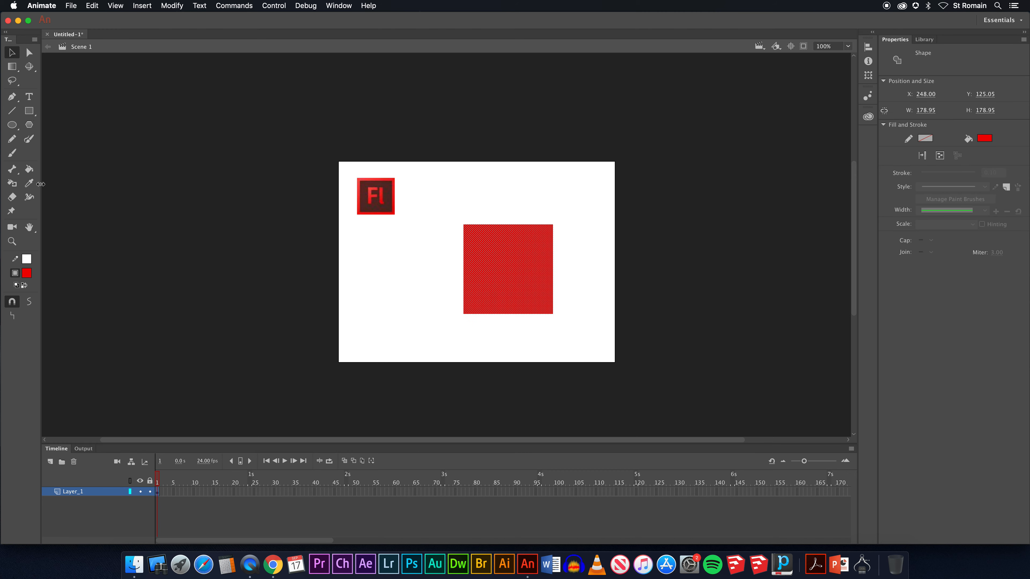
left_click(31, 186)
left_click(379, 204)
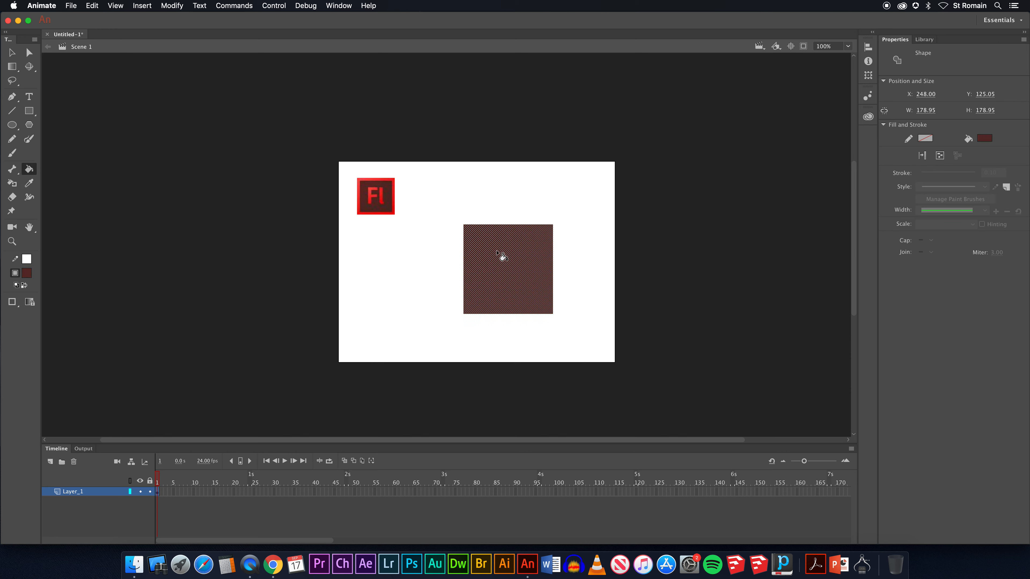
key("super+z")
left_click(12, 52)
left_click(474, 188)
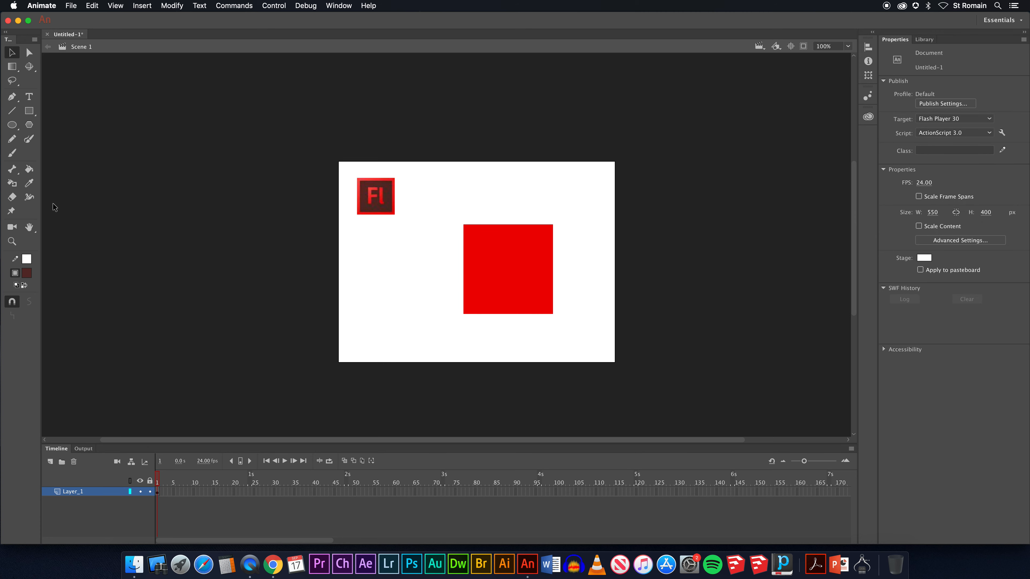
Sample the logo's dark brown, apply it to the unselected red square with the Paint Bucket, and undo the fill
left_click(29, 170)
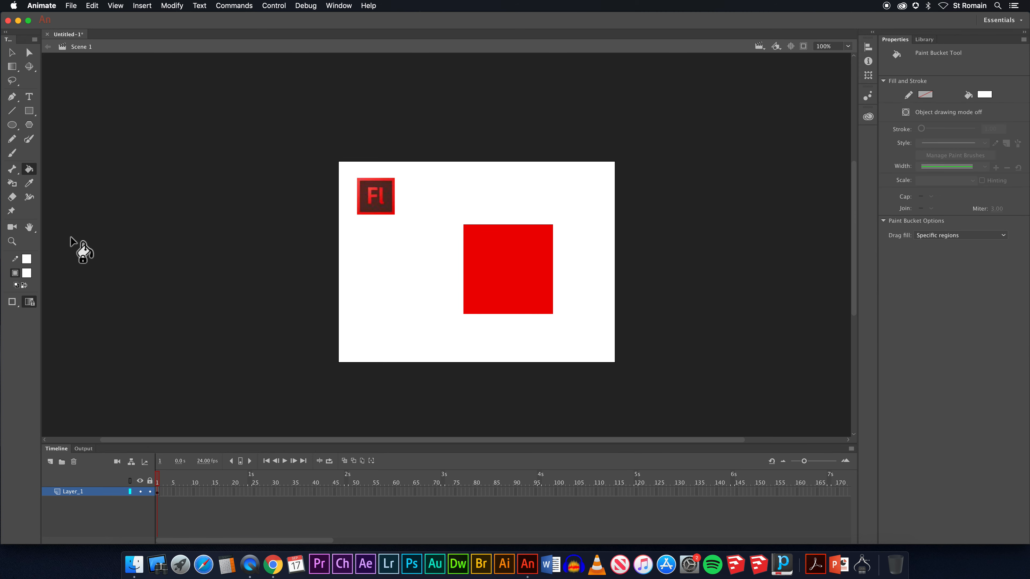
left_click_drag(27, 274, 195, 282)
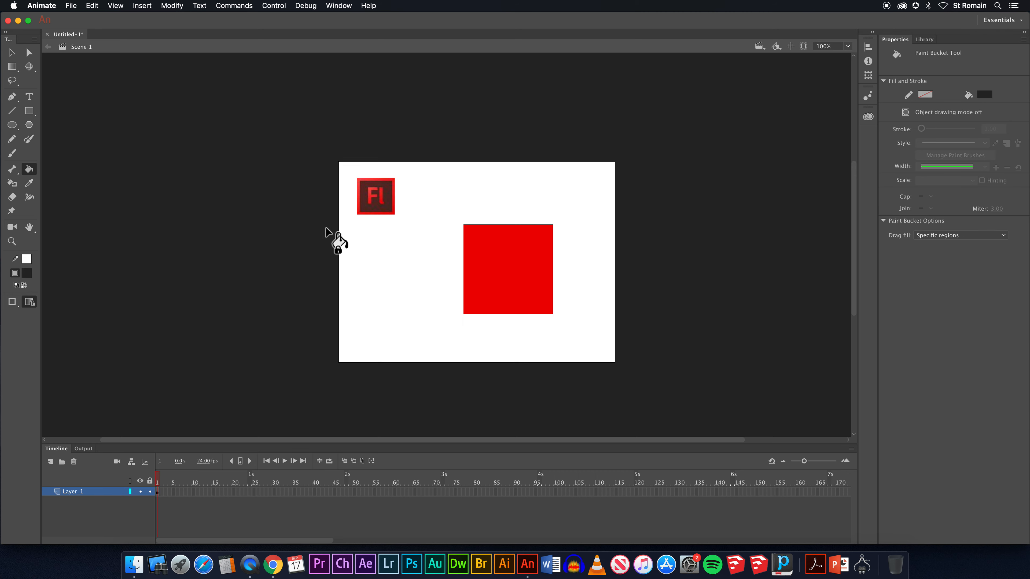
left_click(29, 183)
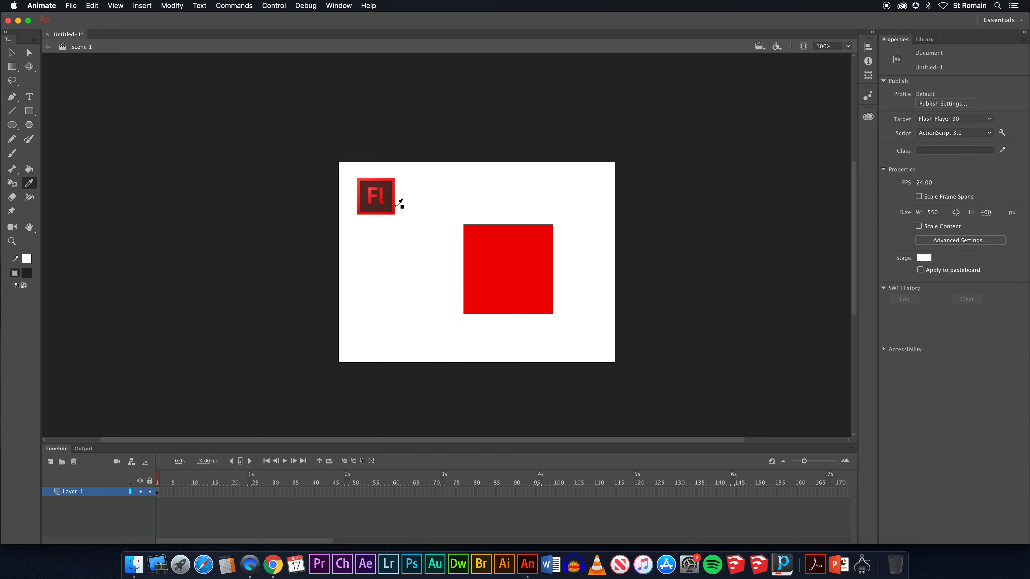
left_click(389, 208)
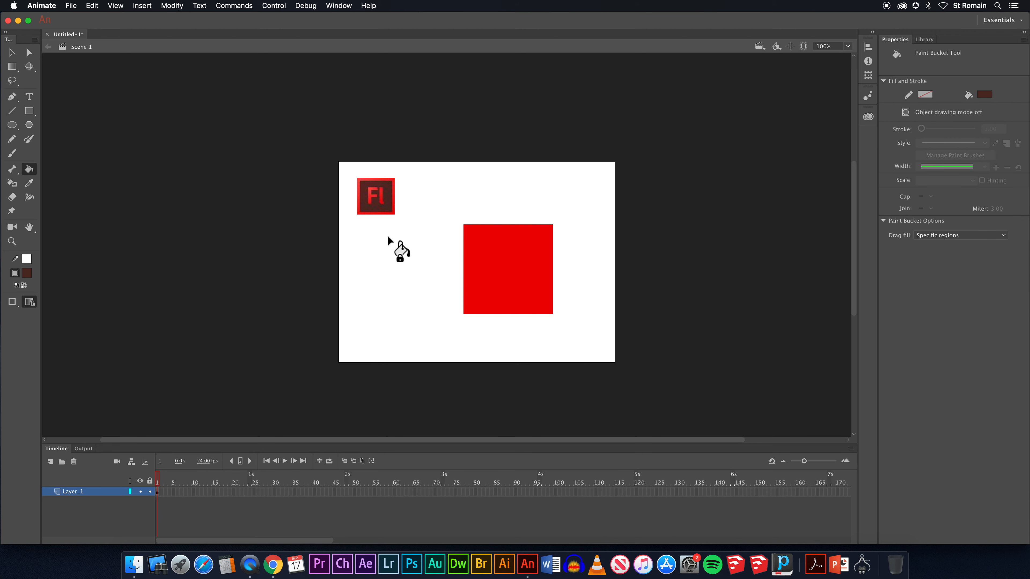
left_click(512, 254)
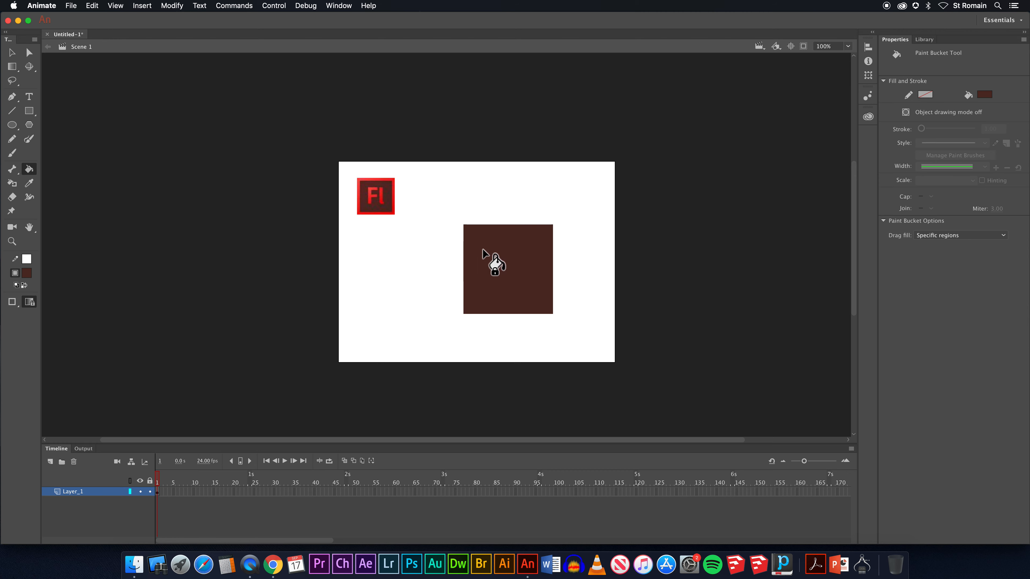
left_click(12, 52)
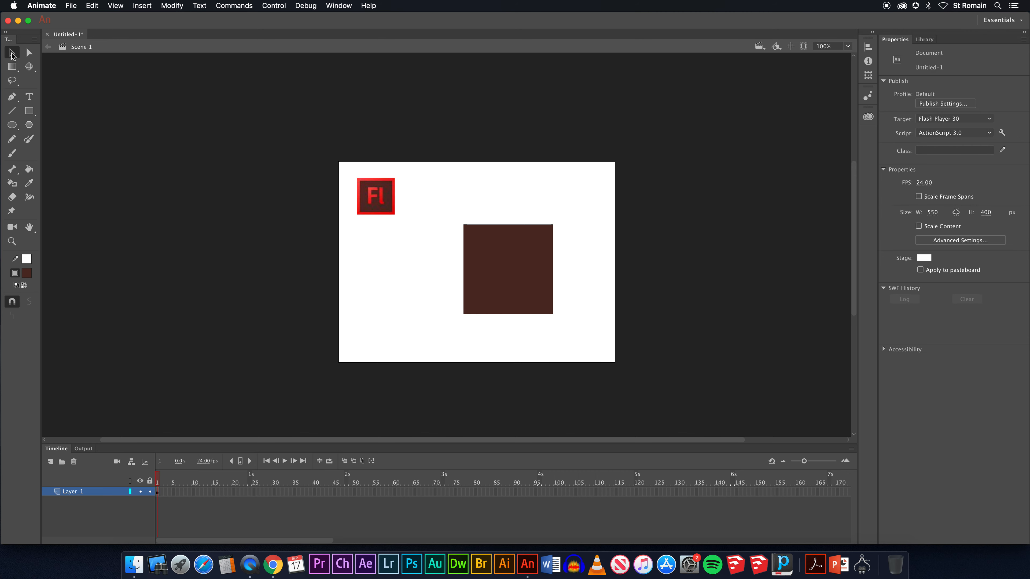
key("super+z")
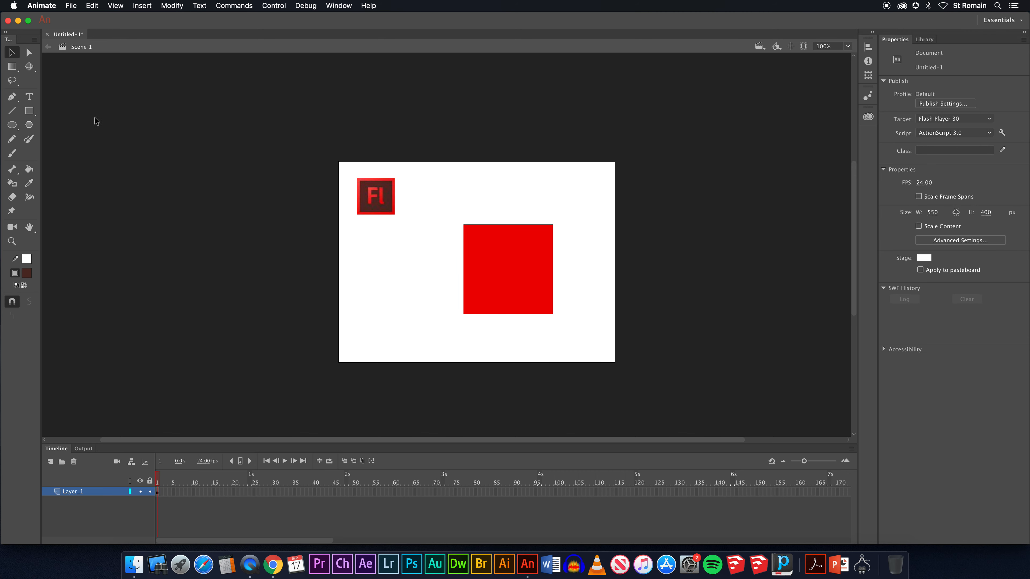
Duplicate the red square and place the copy at the same height near the stage's left edge, about X 13
left_click(29, 111)
left_click(12, 52)
left_click(486, 268)
left_click_drag(497, 267, 395, 287)
Try scaling only the copied square's width to 95% and to 60% with Transform, reverting each change
left_click(868, 77)
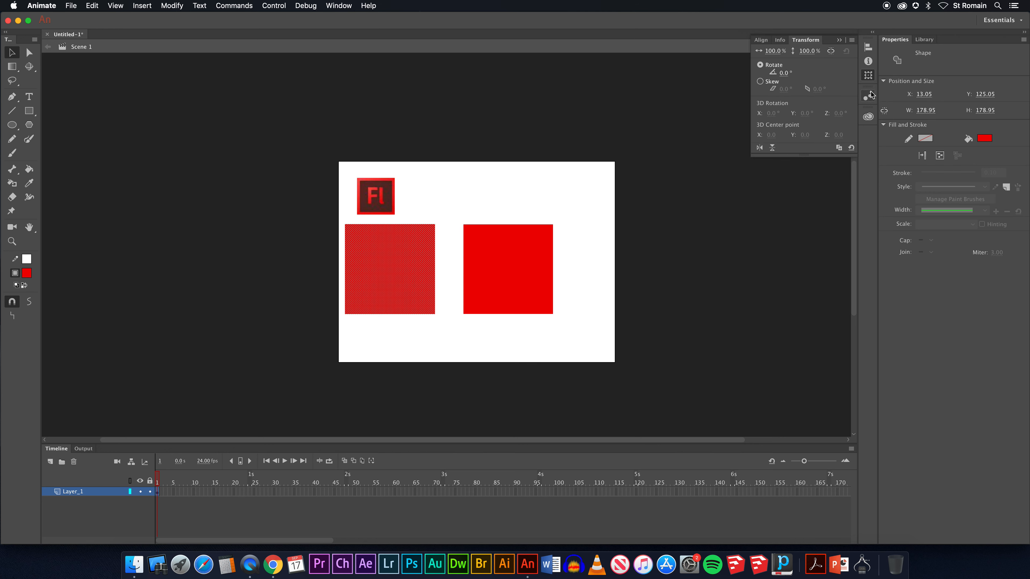
left_click(777, 50)
type("95")
key("Return")
left_click(846, 51)
left_click(779, 51)
type("60")
key("Return")
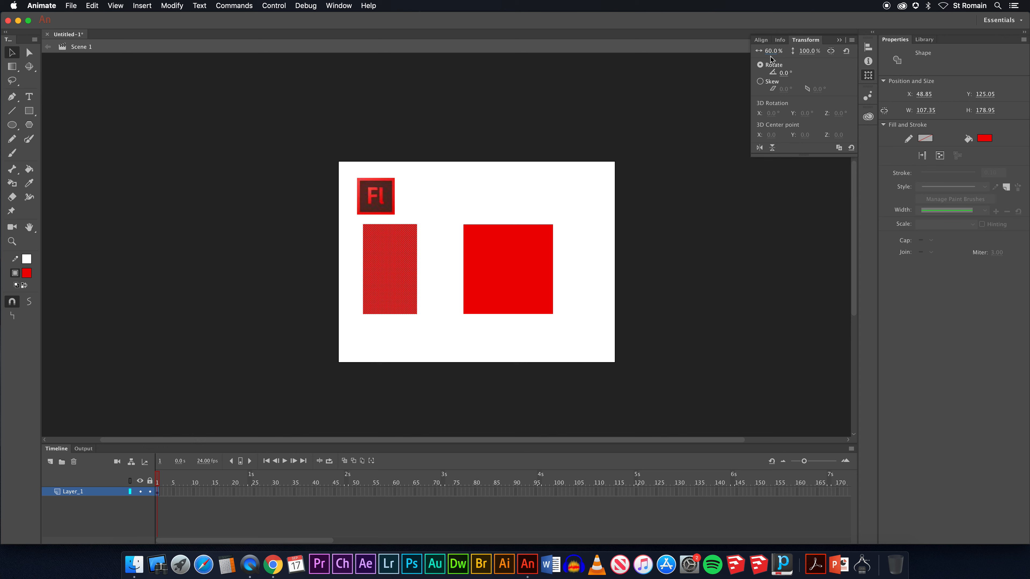
key("super+z")
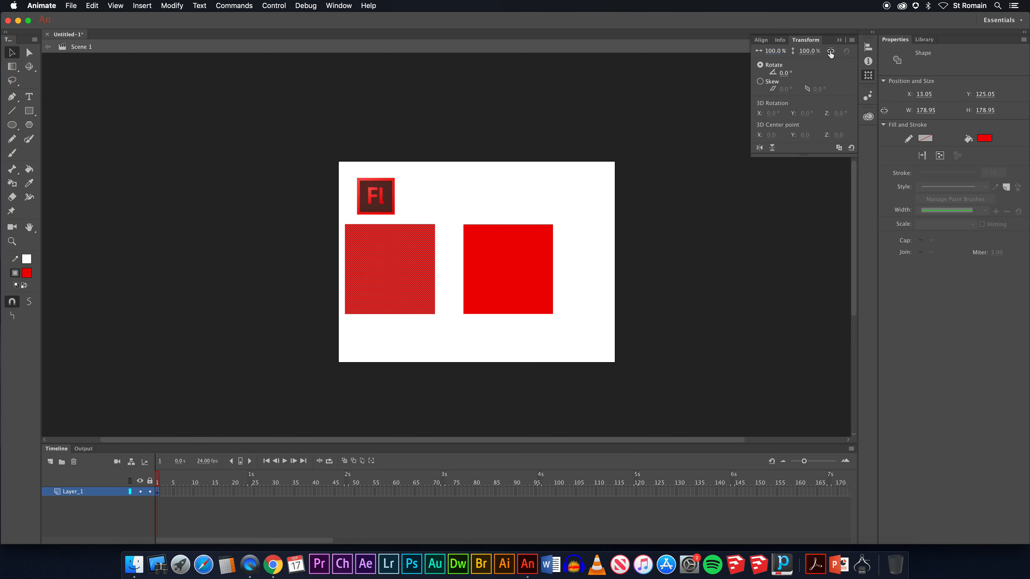
Scale the copied square proportionally to 90% and line up its bottom edge with the original red square
left_click(774, 52)
type("90")
key("Return")
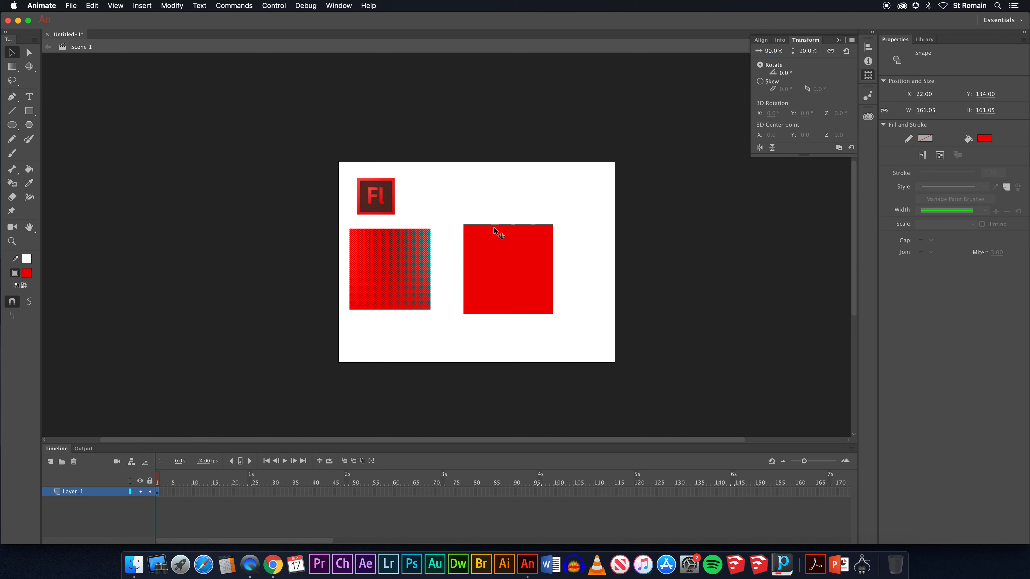
left_click_drag(430, 256, 393, 263)
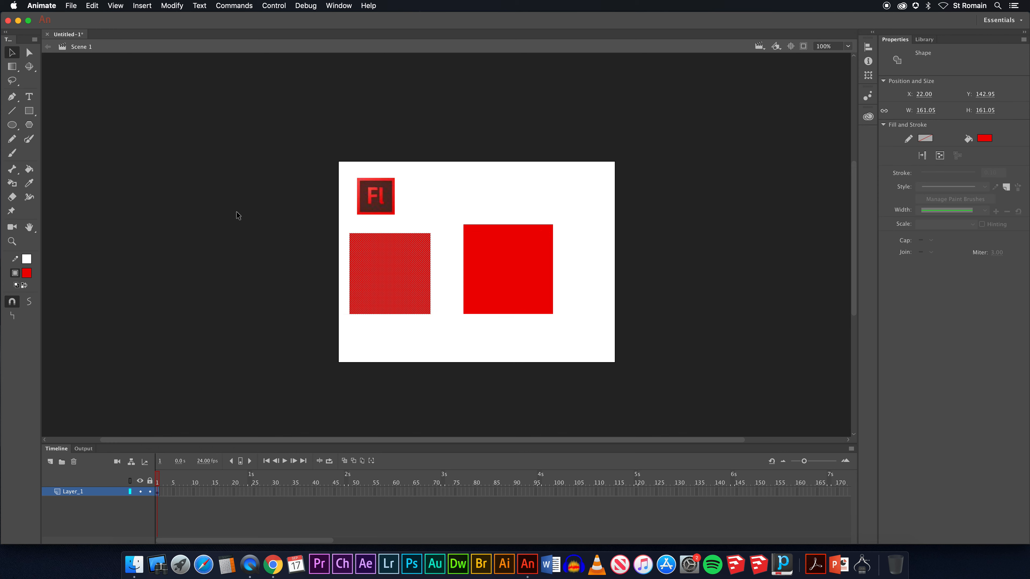
Fill the smaller square with the logo's dark brown and move it closer to the red square, about X 60
left_click(28, 183)
left_click(390, 203)
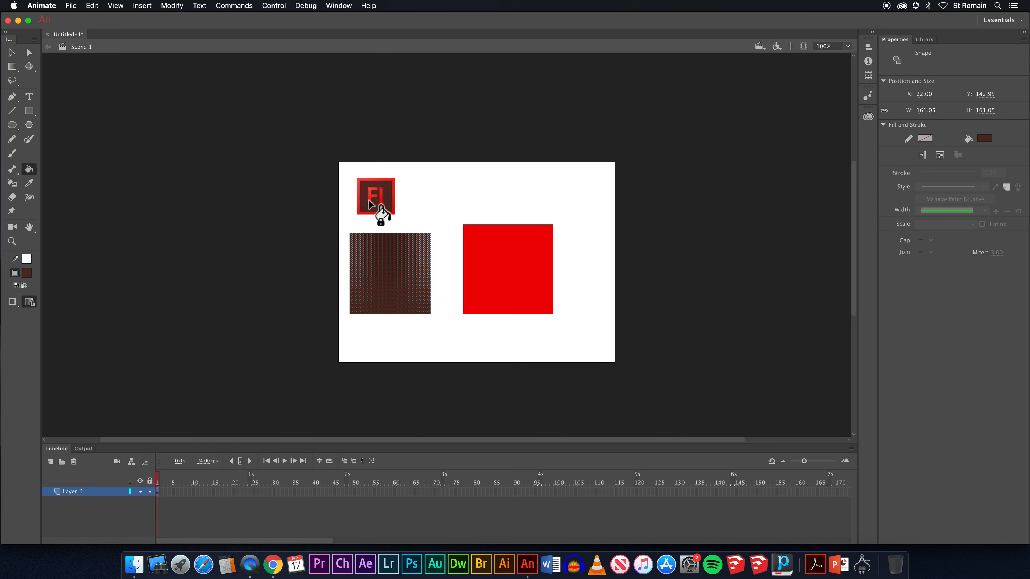
left_click(13, 52)
mouse_move(401, 288)
left_mouse_down()
mouse_move(515, 276)
mouse_move(510, 263)
mouse_move(518, 275)
mouse_move(412, 282)
left_mouse_up()
Select the Fl logo image and delete it from the stage
left_click(390, 208)
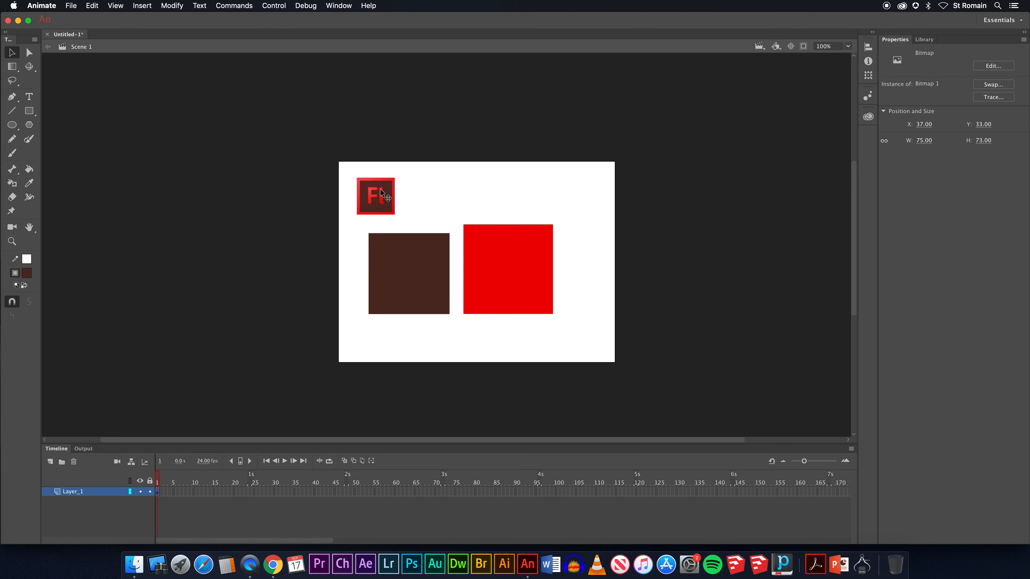
left_click_drag(385, 187, 373, 175)
key("Delete")
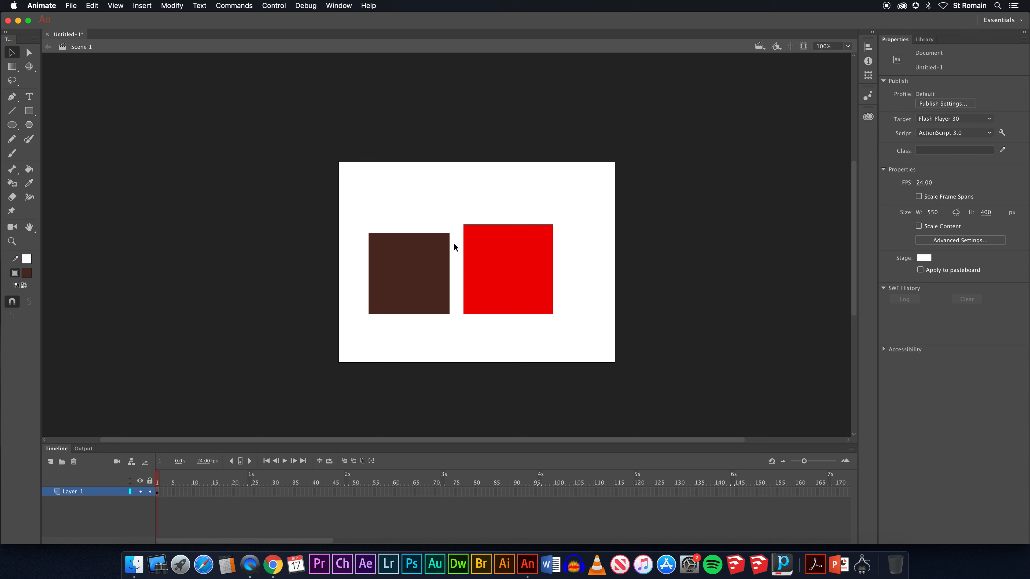
Open the Align panel and float it just beyond the stage's right edge
left_click(344, 7)
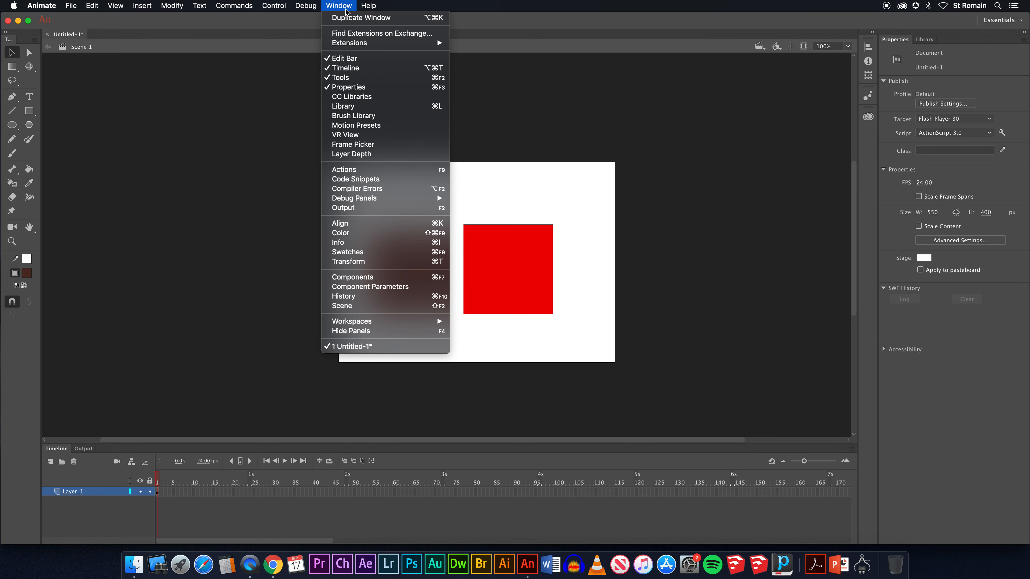
left_click(349, 224)
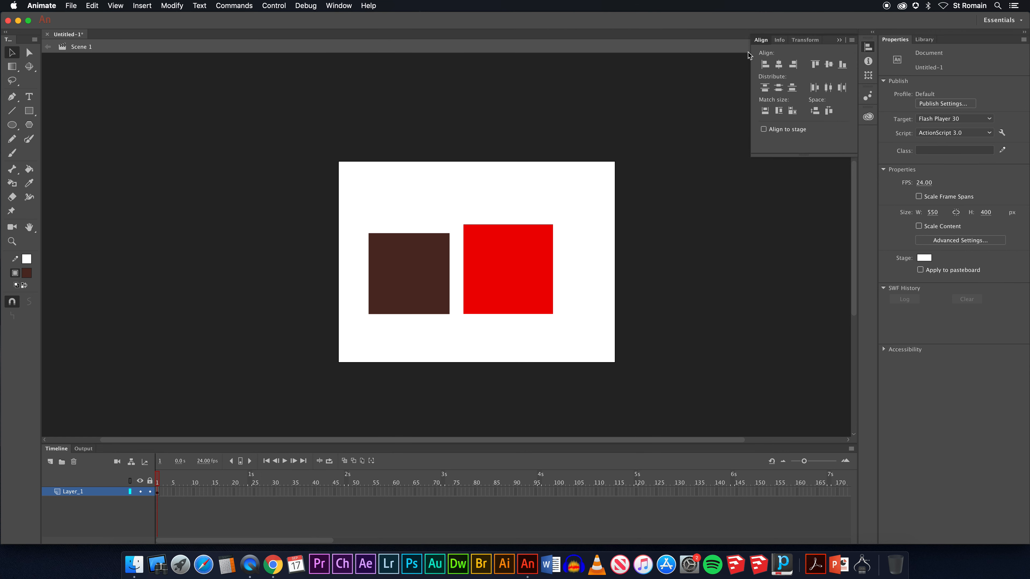
left_click_drag(751, 47, 638, 191)
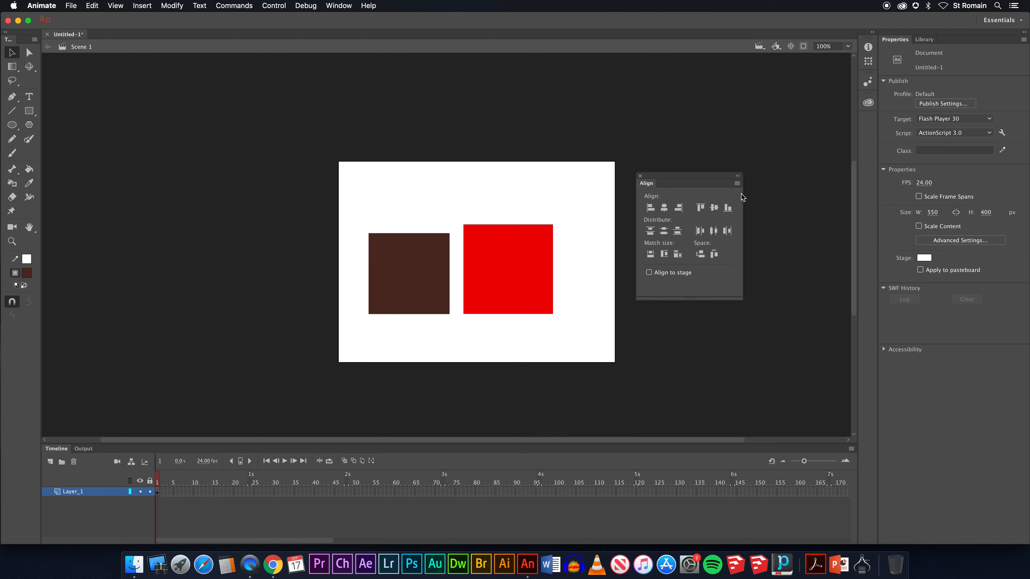
left_click_drag(657, 178, 646, 201)
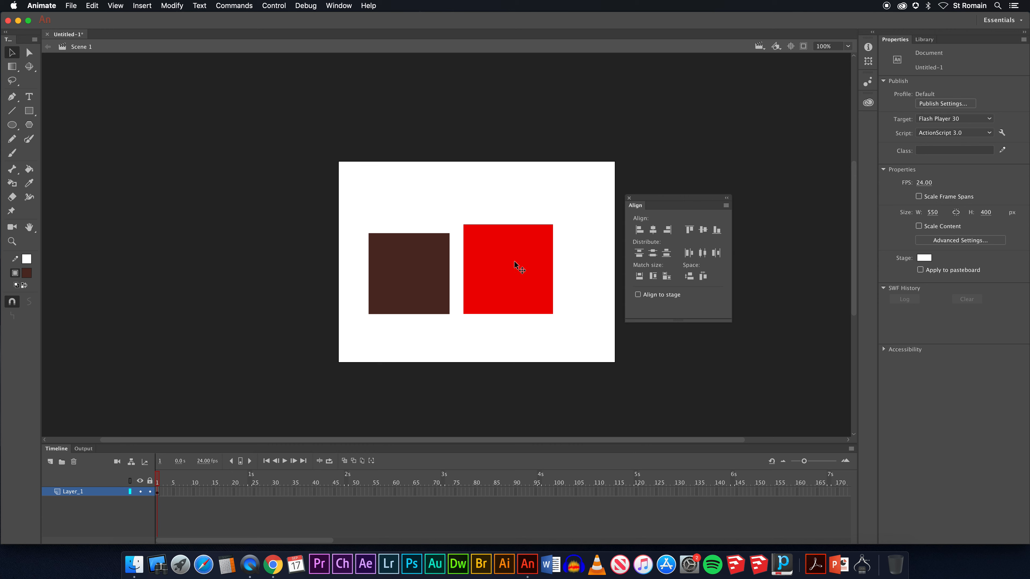
Enable Align to stage, align the red square to the stage's top, then bottom and right edges, and move it back inward
left_click(512, 246)
left_click(638, 295)
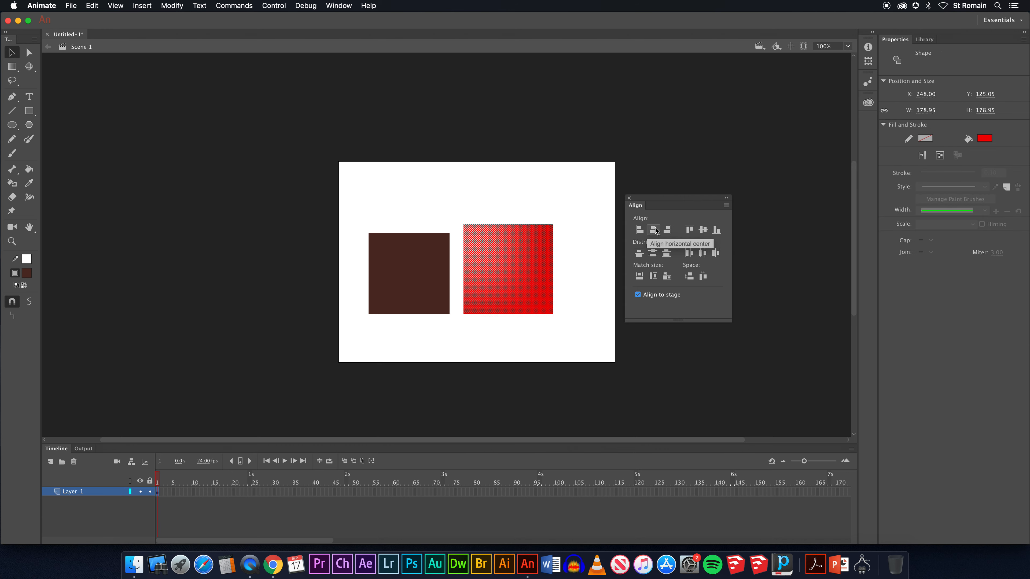
left_click(689, 230)
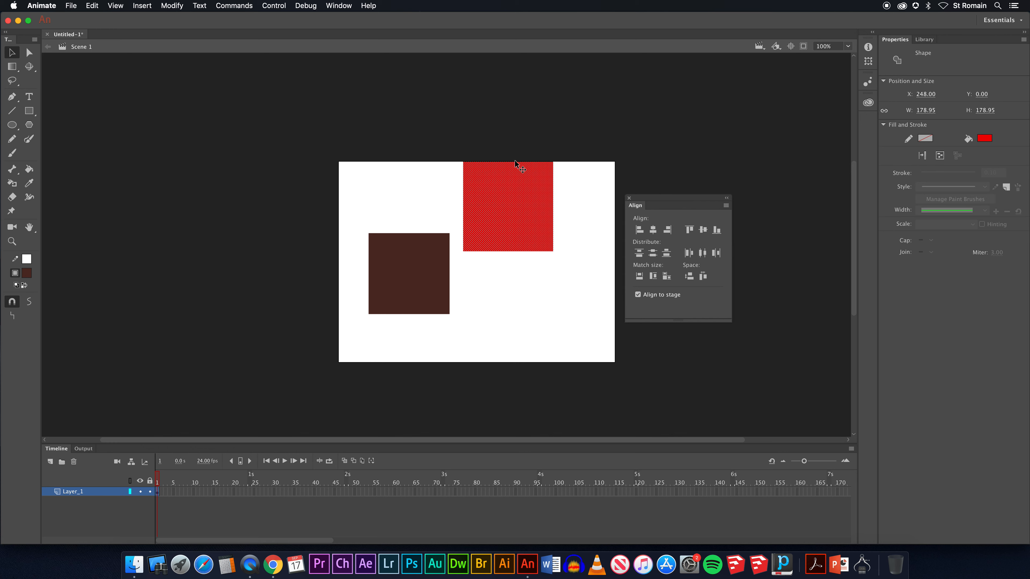
left_click(717, 230)
left_click(668, 232)
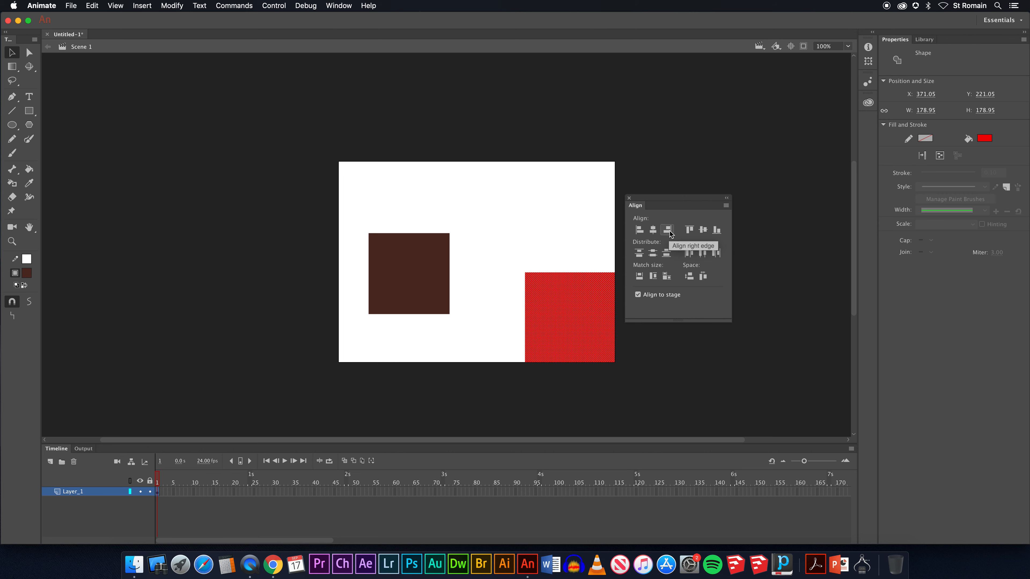
left_click_drag(542, 283, 502, 227)
left_click(456, 201)
Align the brown square to the stage's left and top edges, then move it back beside the red square
left_click(443, 244)
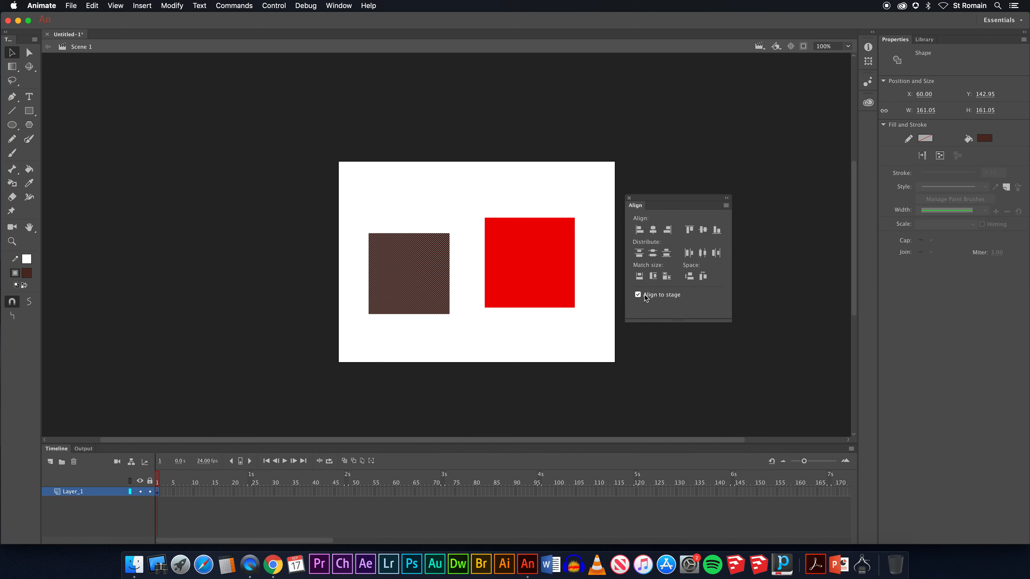
left_click(641, 230)
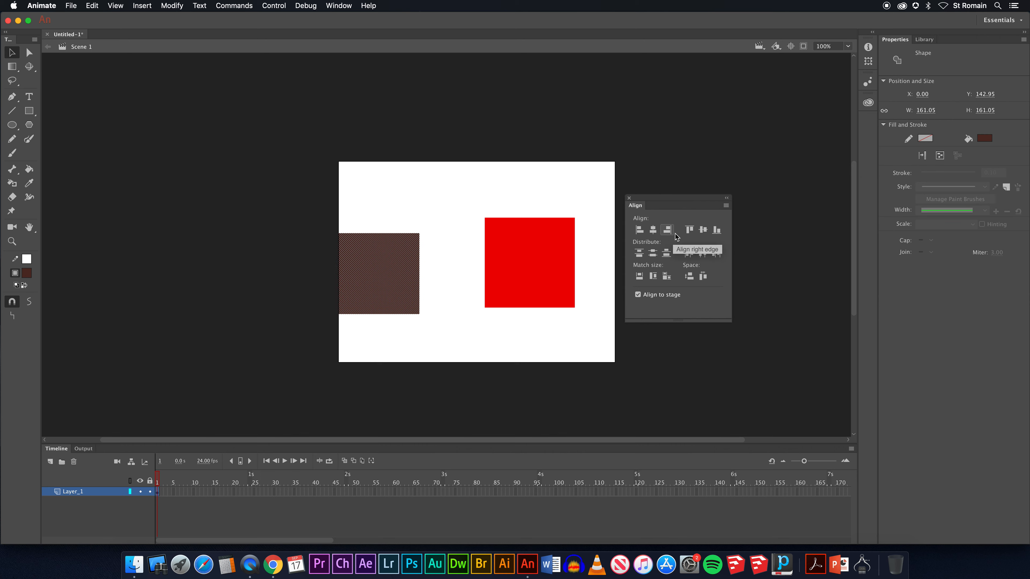
left_click(689, 230)
left_click_drag(418, 221, 462, 277)
left_click(505, 209)
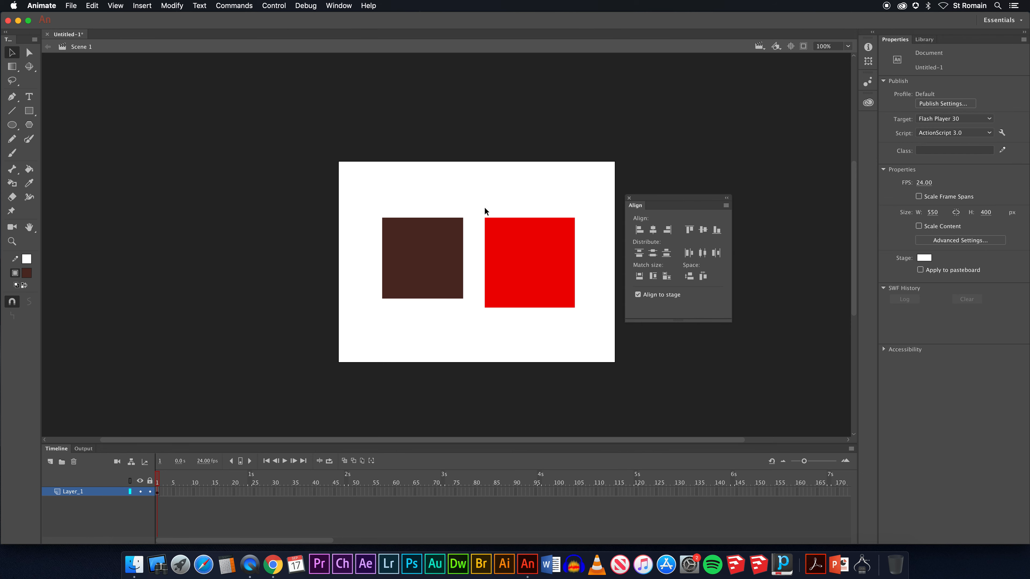
Move the brown square toward the stage's upper-left corner and the red square off the stage beyond its upper-right corner
left_click_drag(441, 238, 403, 186)
left_click(513, 243)
left_click_drag(517, 239, 692, 122)
Center the brown square horizontally and vertically on the stage with the Align options
left_click(385, 200)
left_click_drag(385, 200, 433, 247)
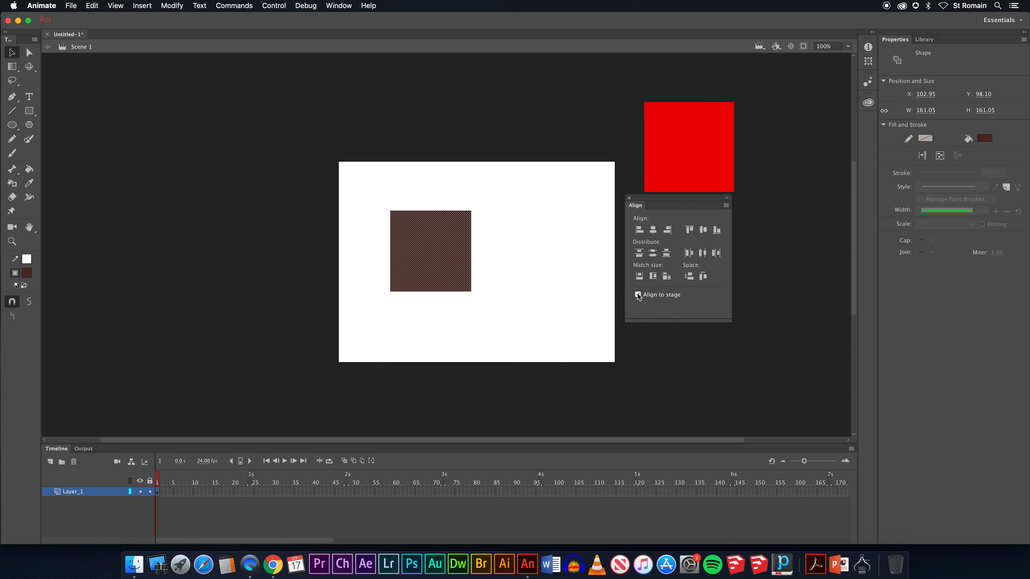
left_click(653, 230)
left_click(702, 230)
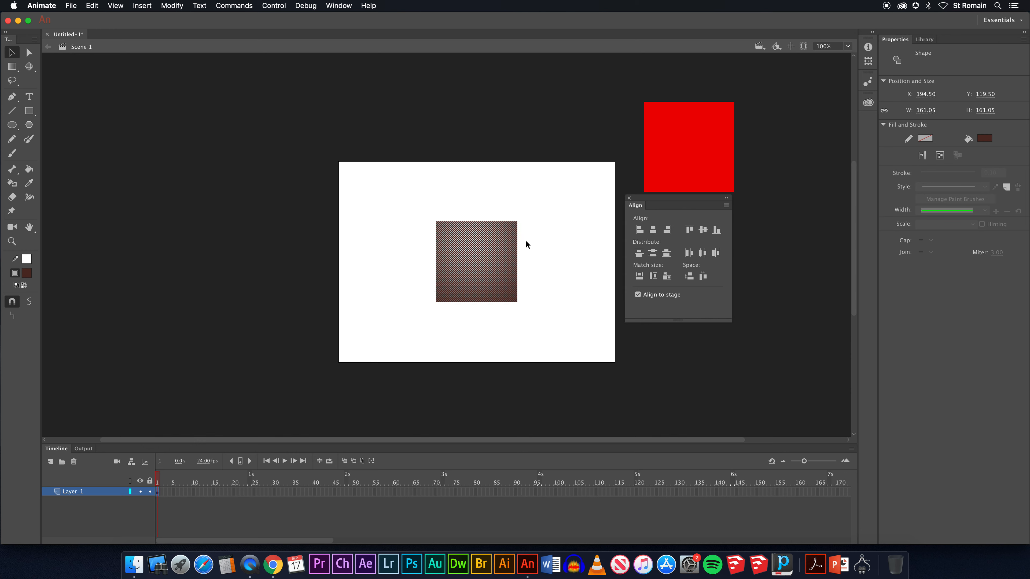
Move the red square back onto the stage so it overlaps the brown square's upper-right corner, about X 306, Y -6
left_click(671, 165)
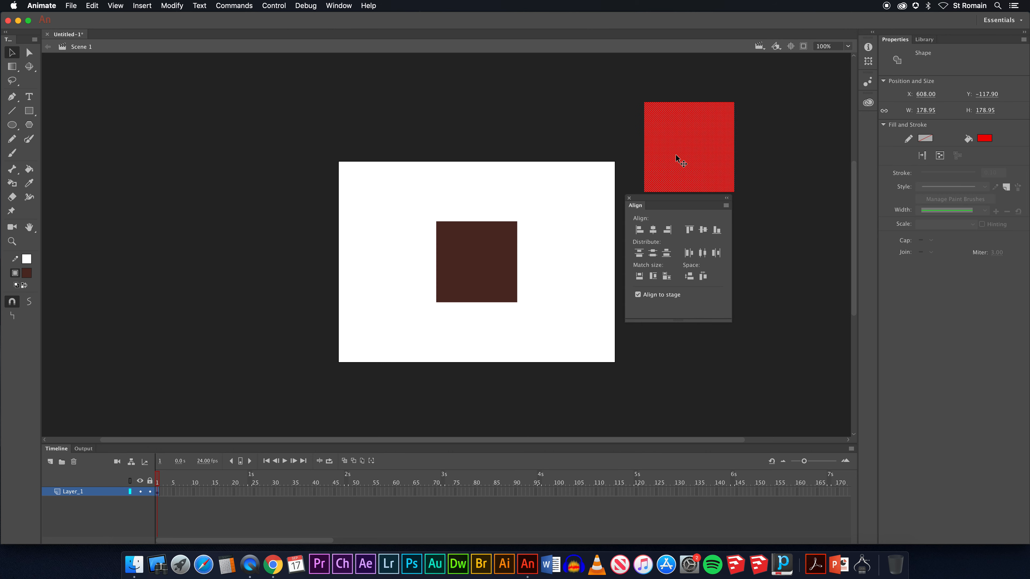
left_click_drag(677, 153, 524, 210)
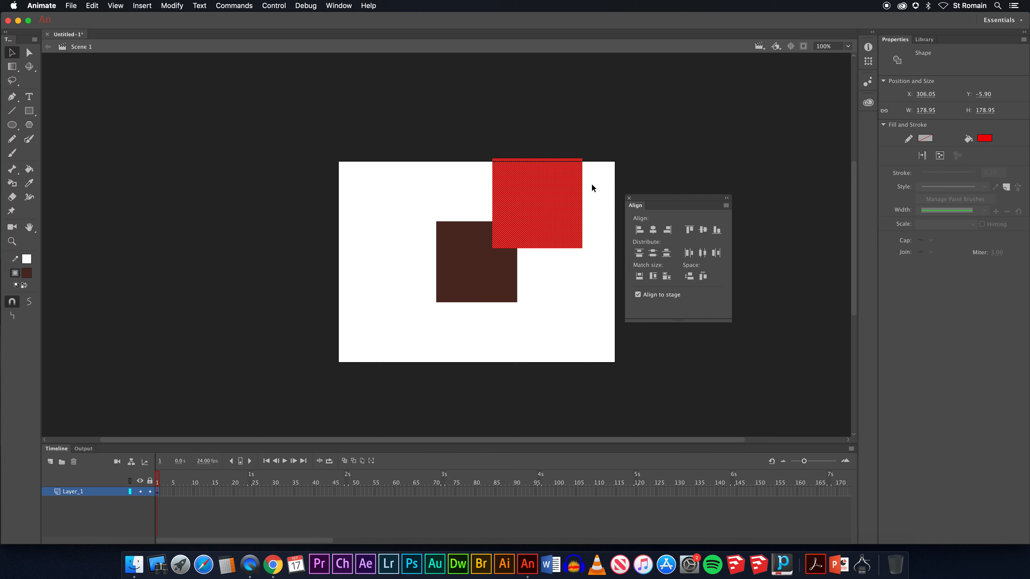
Undo the red square's last move and center it horizontally and vertically on the stage
key("super+z")
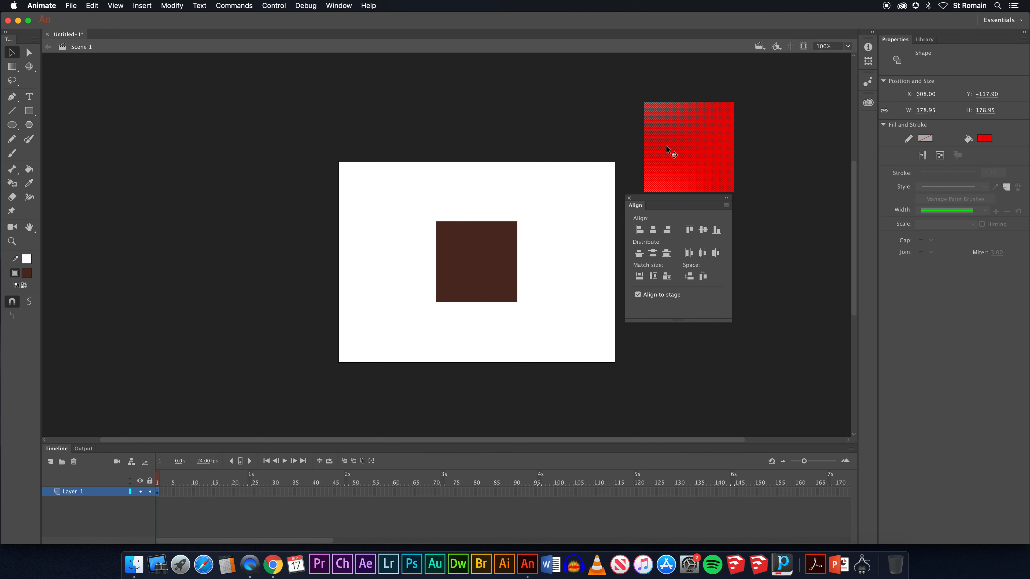
left_click(653, 230)
left_click(703, 230)
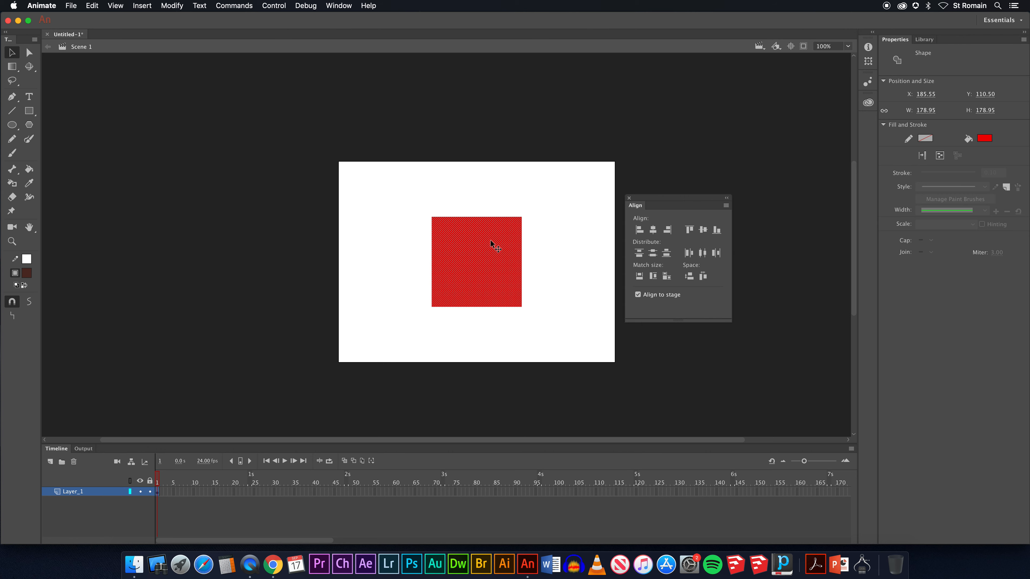
Move the red square to about X 8, Y 152, then undo that move and the vertical centering
left_click(544, 237)
left_click_drag(502, 273, 372, 297)
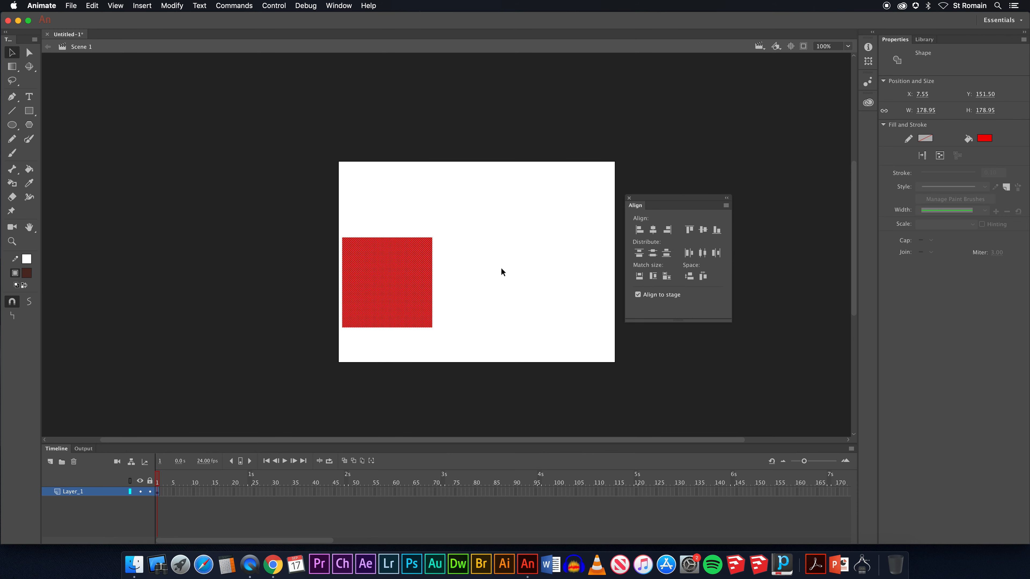
key("super+z")
key("super+z")
key("super+z")
key("super+z")
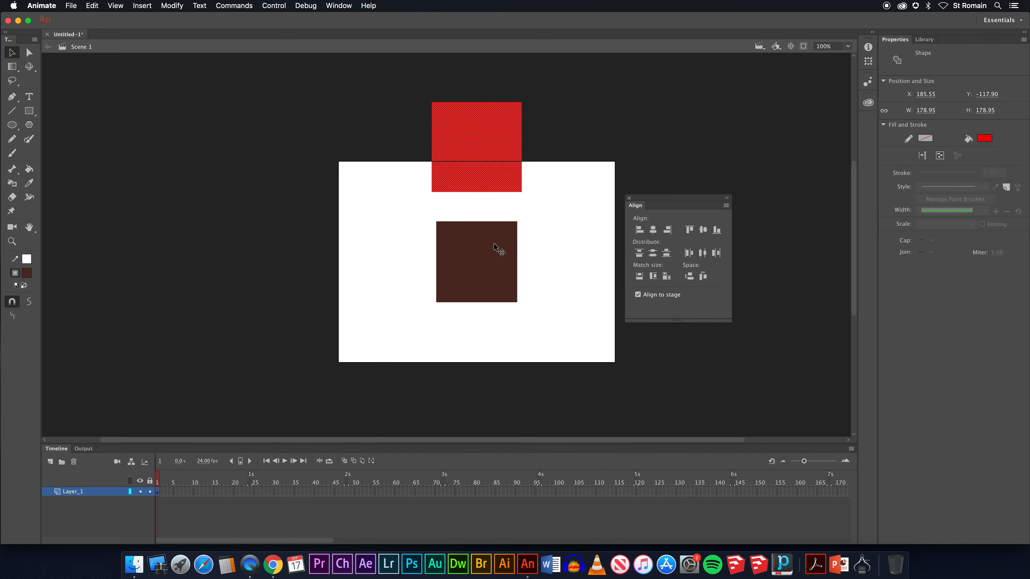
Place the squares side by side, with the brown one at about X 28, Y 120 and the red one at X 283, Y 112
left_click_drag(448, 257, 388, 258)
left_click_drag(467, 190, 511, 276)
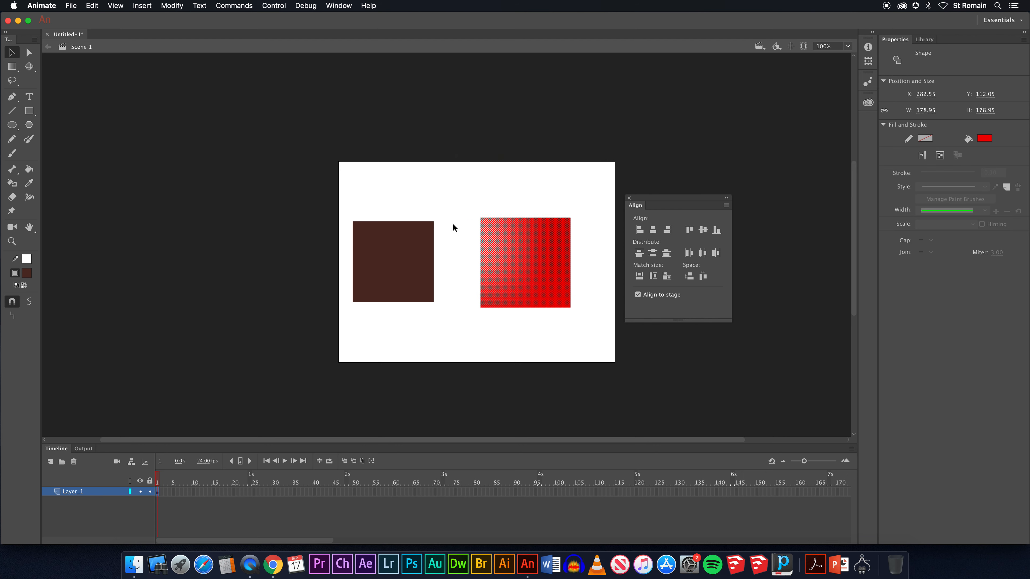
Cut the brown square and paste it in place
left_click(411, 254)
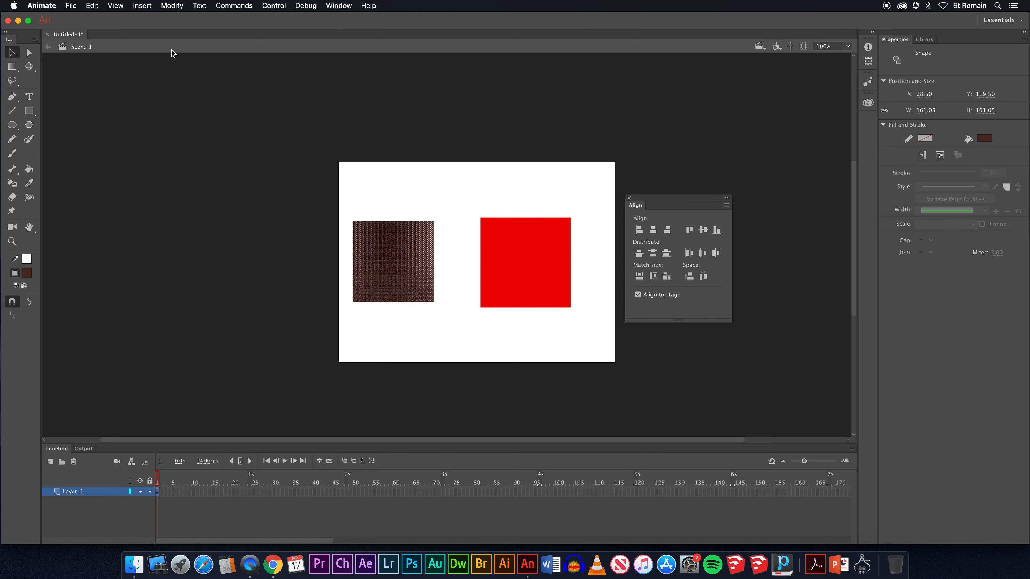
left_click(98, 7)
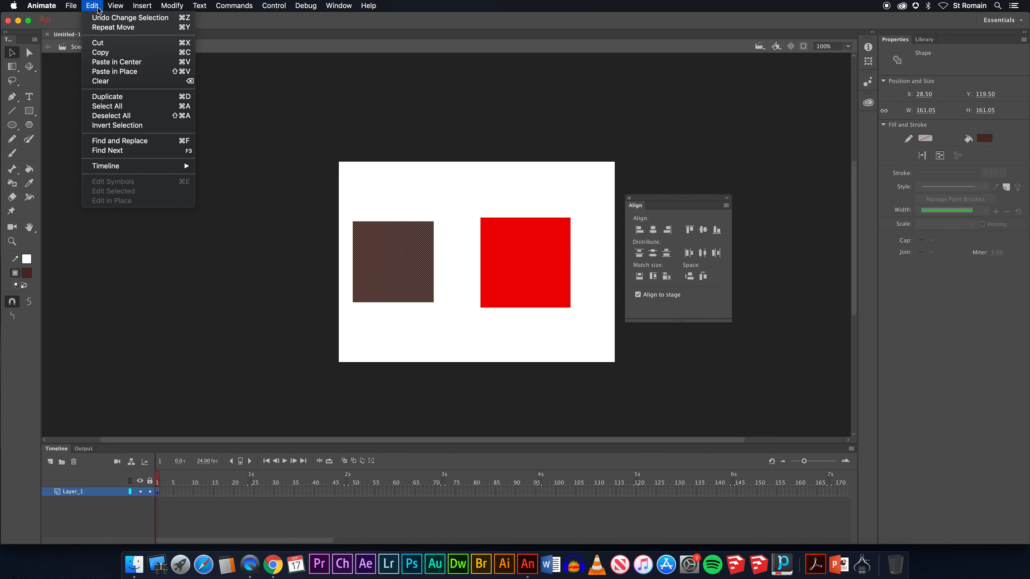
left_click(99, 42)
left_click(96, 6)
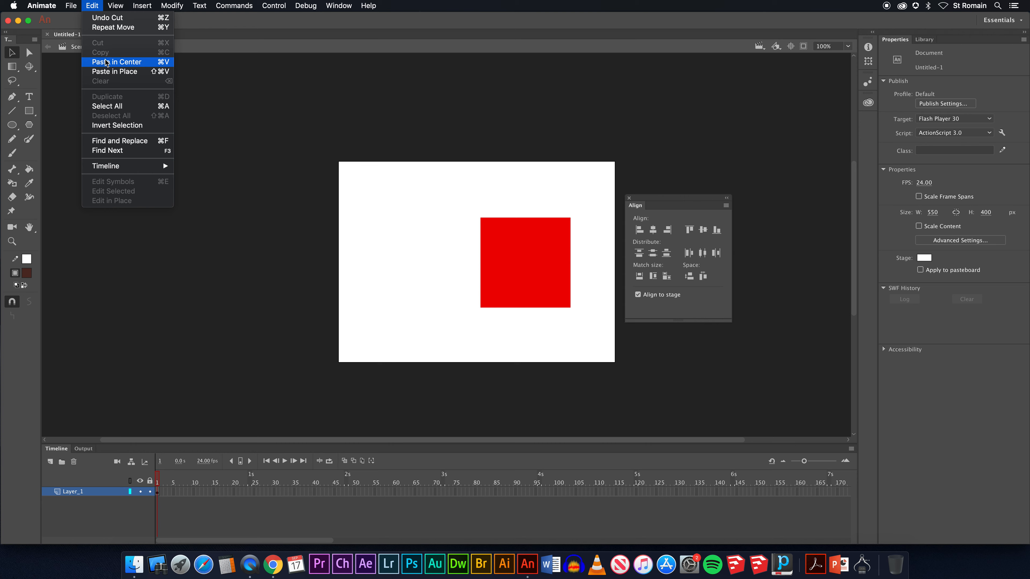
left_click(108, 75)
Move the brown square closer to the red one, then move both squares together to about X 32, Y 38
left_click_drag(414, 254, 434, 244)
left_click_drag(374, 188, 590, 336)
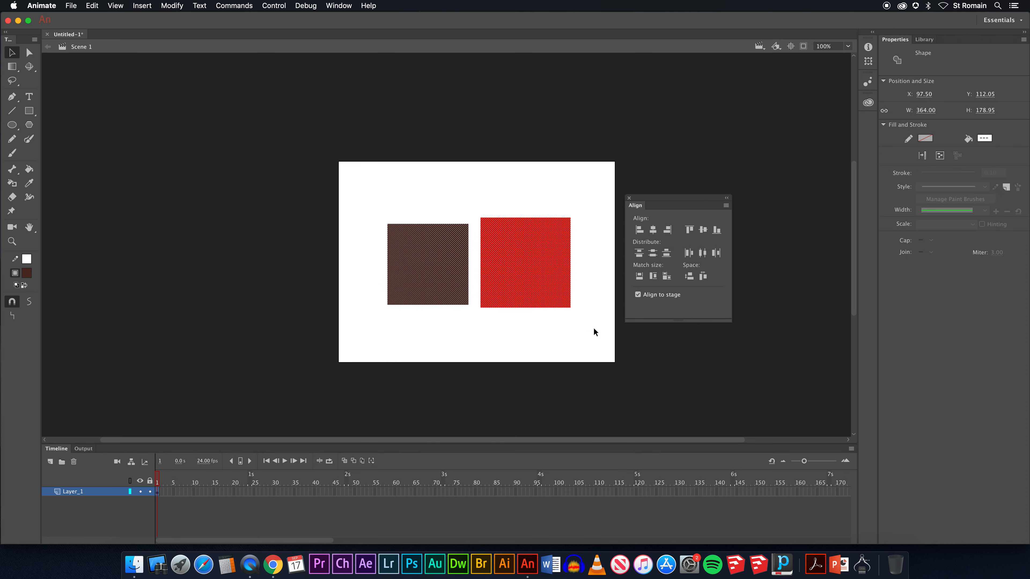
left_click_drag(543, 266, 510, 227)
Turn off Align to stage and try aligning both squares to each other's horizontal and vertical centers
left_click(637, 295)
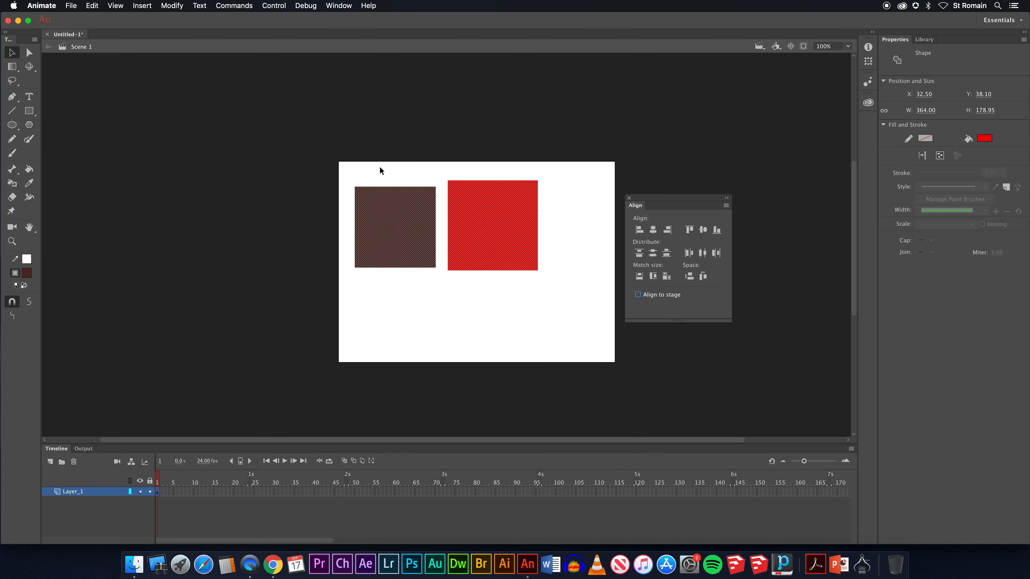
left_click(653, 230)
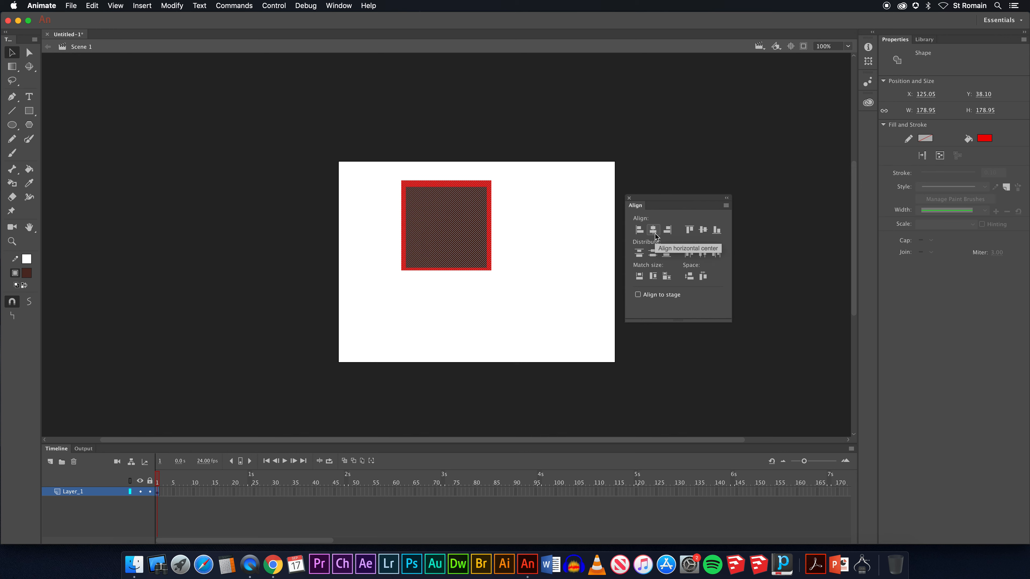
left_click(702, 230)
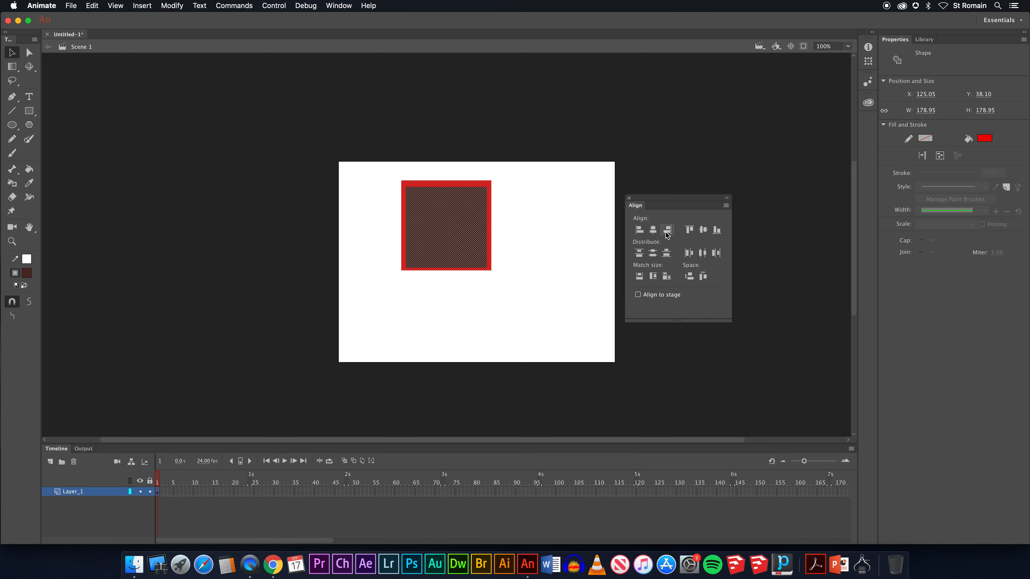
Undo the squares' horizontal centering, then align them to each other by vertical center and horizontal center
key("z")
left_click(537, 206)
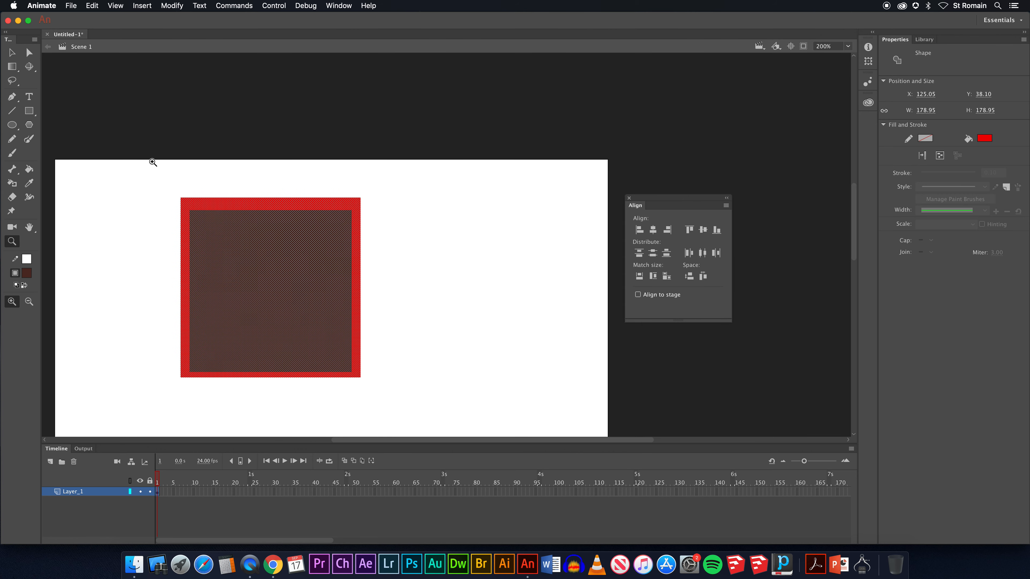
key("super+minus")
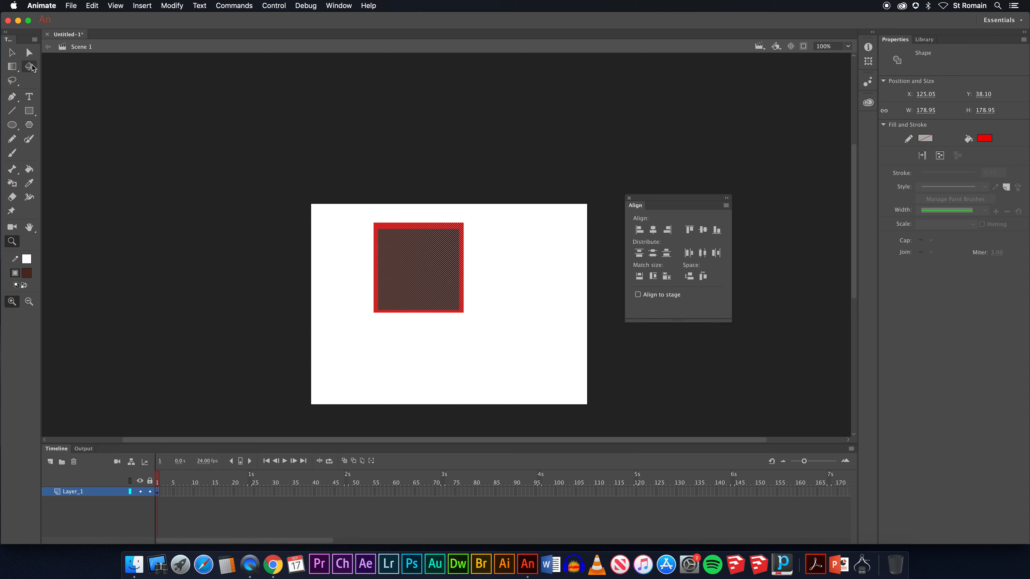
left_click(12, 52)
key("super+z")
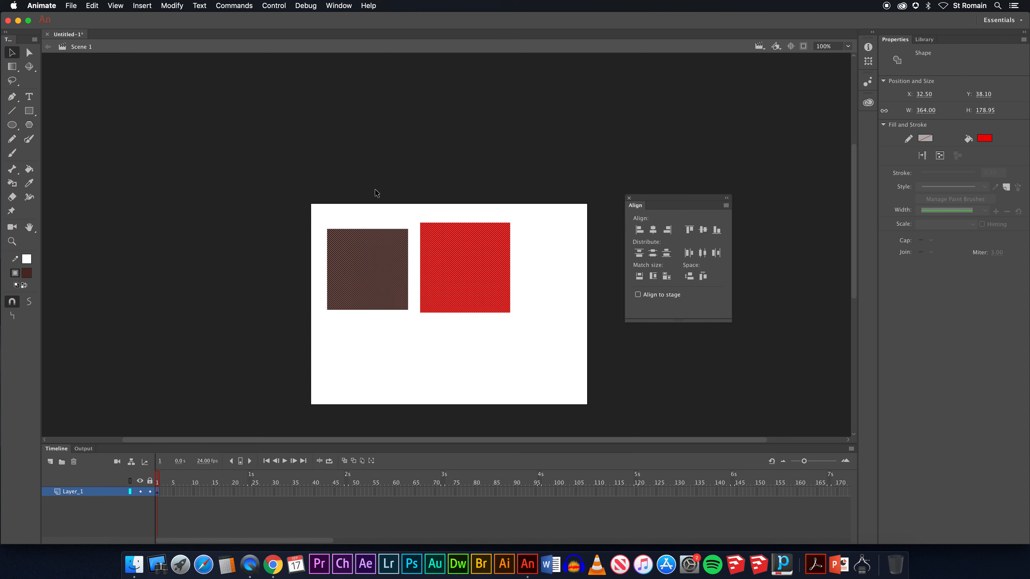
left_click(704, 231)
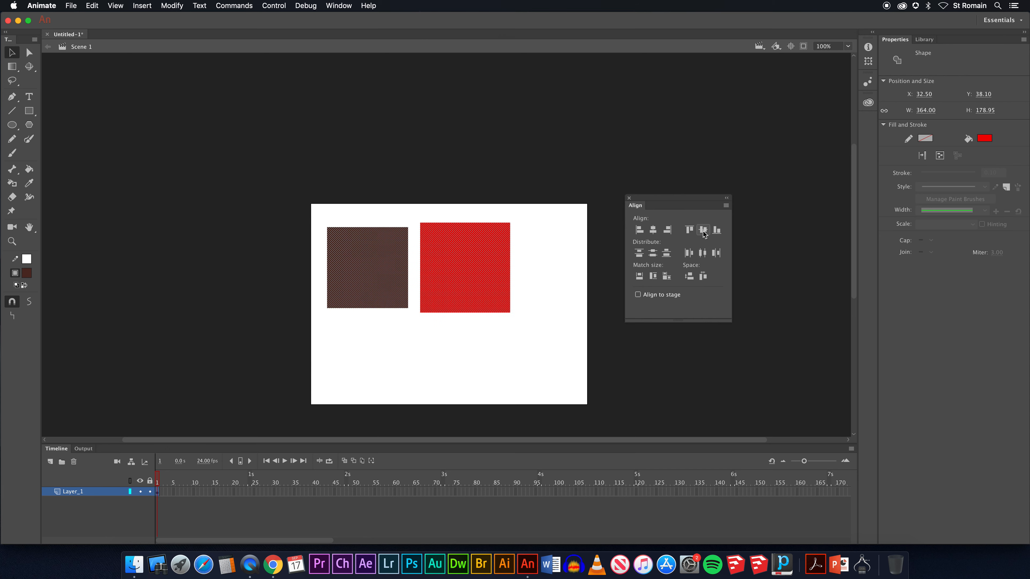
left_click(653, 231)
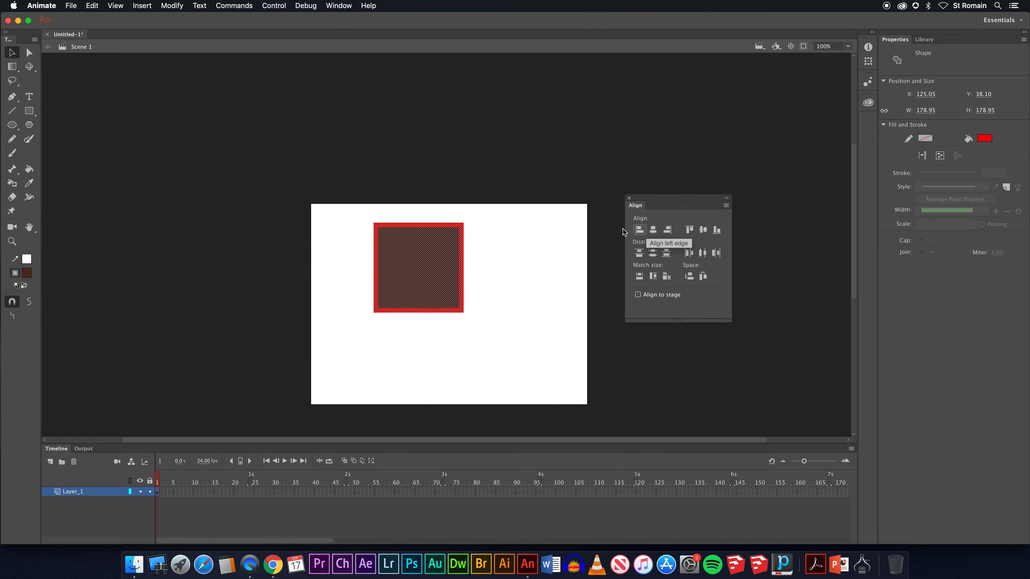
Turn Align to stage back on and center both selected squares horizontally and vertically on the stage
left_click(491, 241)
left_click_drag(351, 211, 490, 339)
left_click(637, 294)
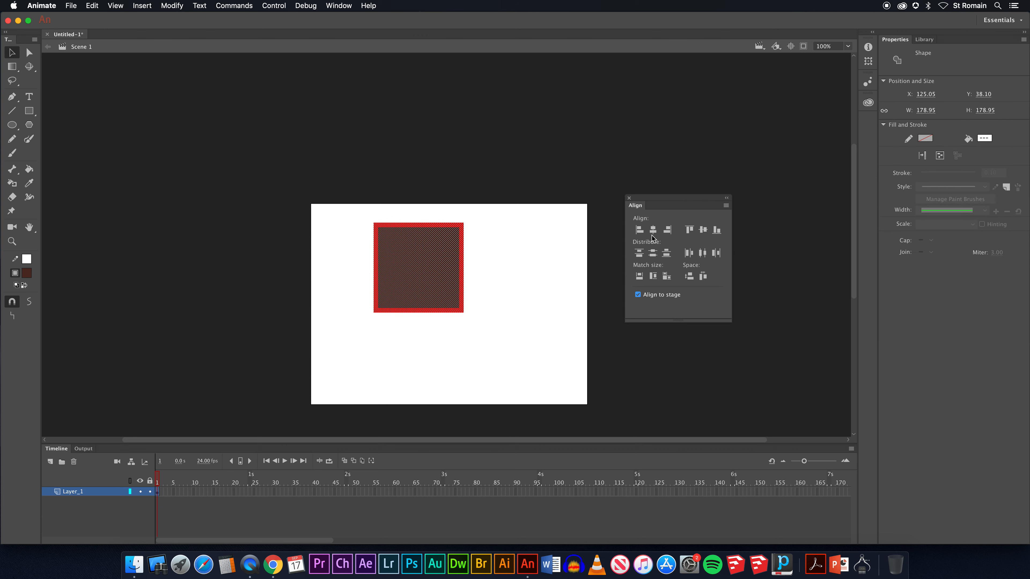
left_click(653, 230)
left_click(707, 230)
left_click(546, 272)
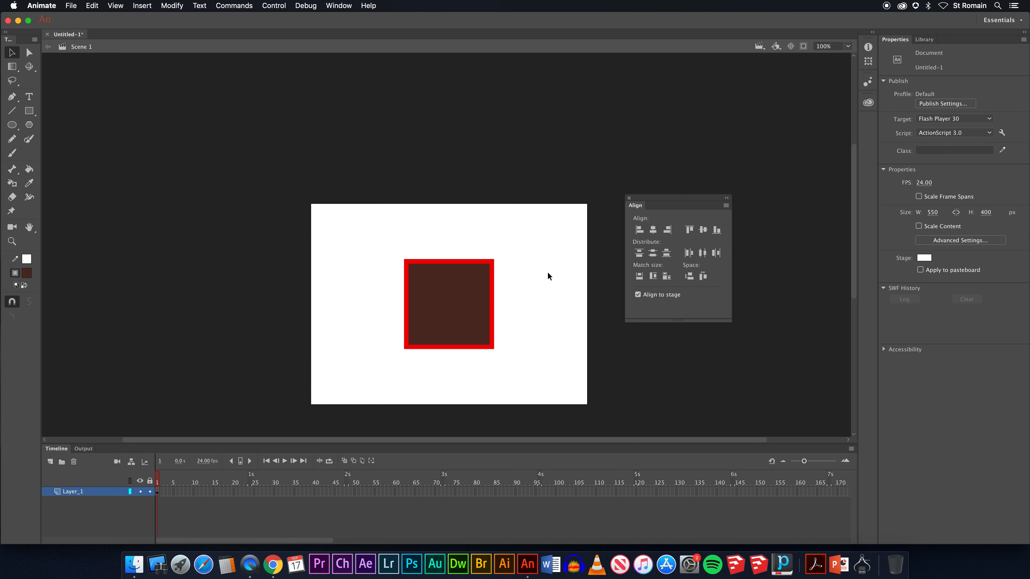
Move the brown square out of the red one to beyond the stage's upper-left corner, about X -24, Y -42
left_click(484, 287)
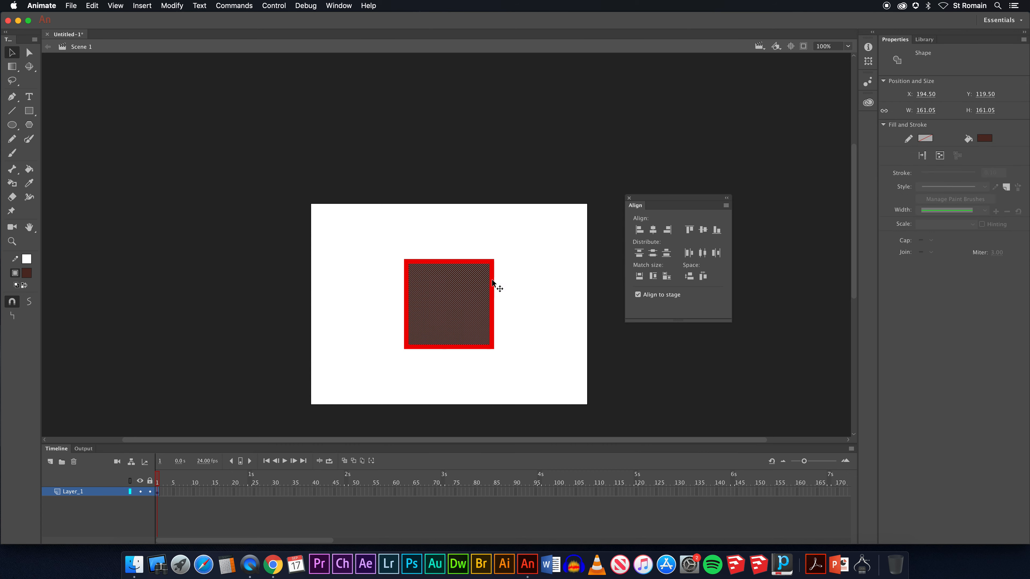
left_click(492, 280)
left_click(516, 284)
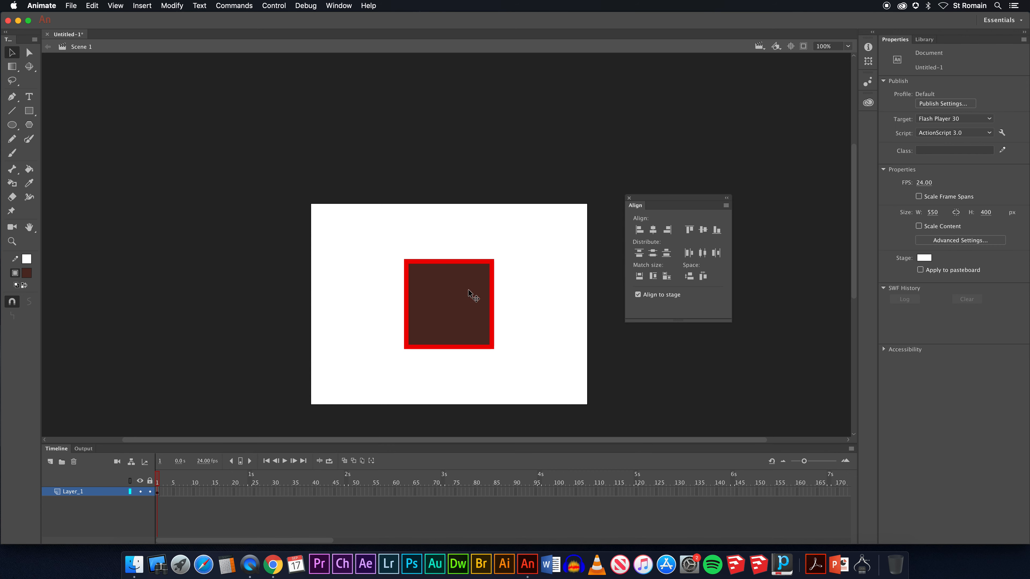
left_click_drag(458, 315, 350, 235)
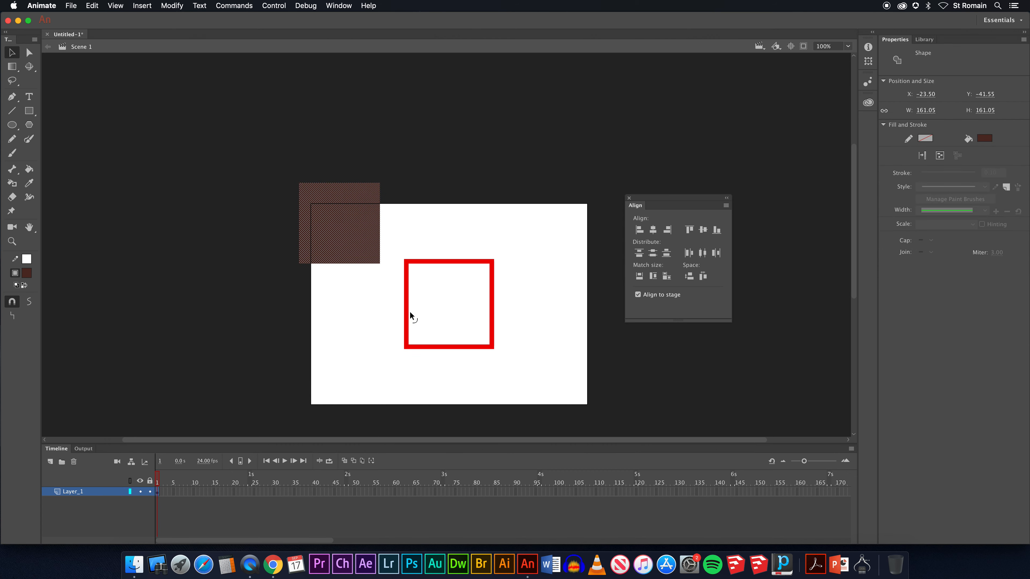
Move the hollow red frame slightly right to about X 215, Y 110 and deselect it
left_click(492, 324)
left_click_drag(499, 315, 511, 218)
left_click_drag(426, 206, 415, 341)
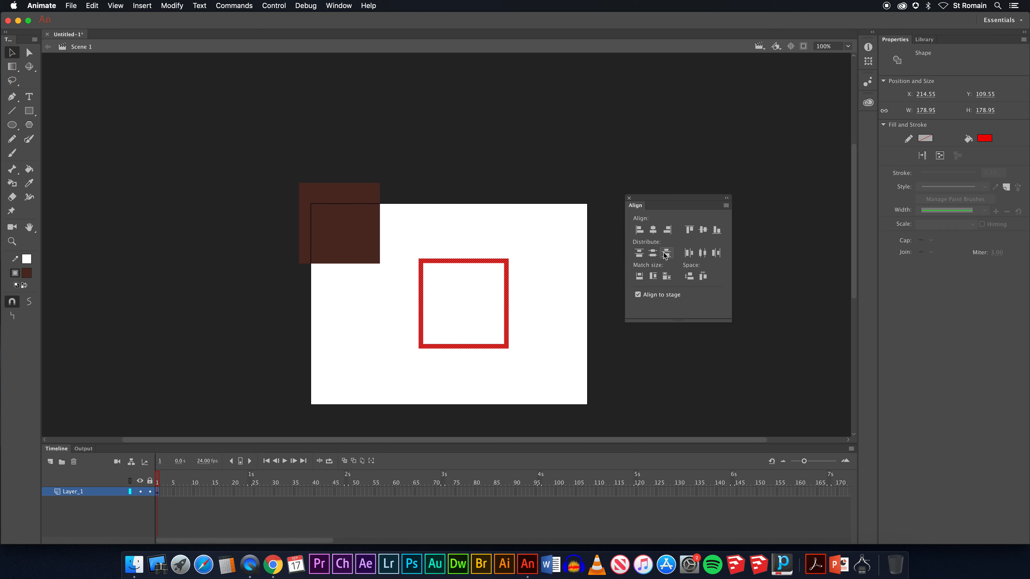
left_click(520, 275)
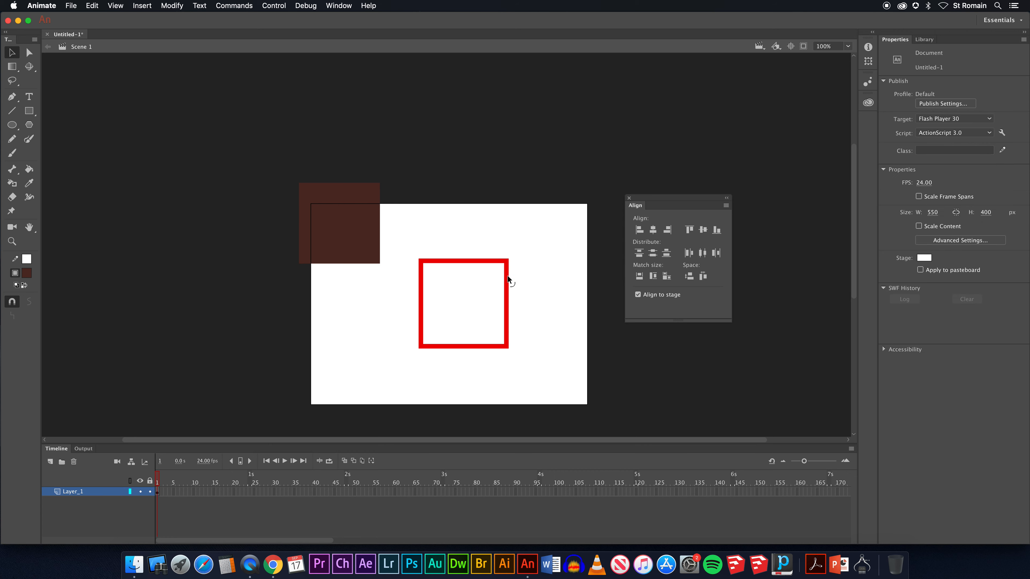
Undo the shape moves, the stage centering and the horizontal alignment until the squares are side by side again
key("super+z")
key("super+z")
key("super+z")
key("super+z")
key("super+z")
key("super+z")
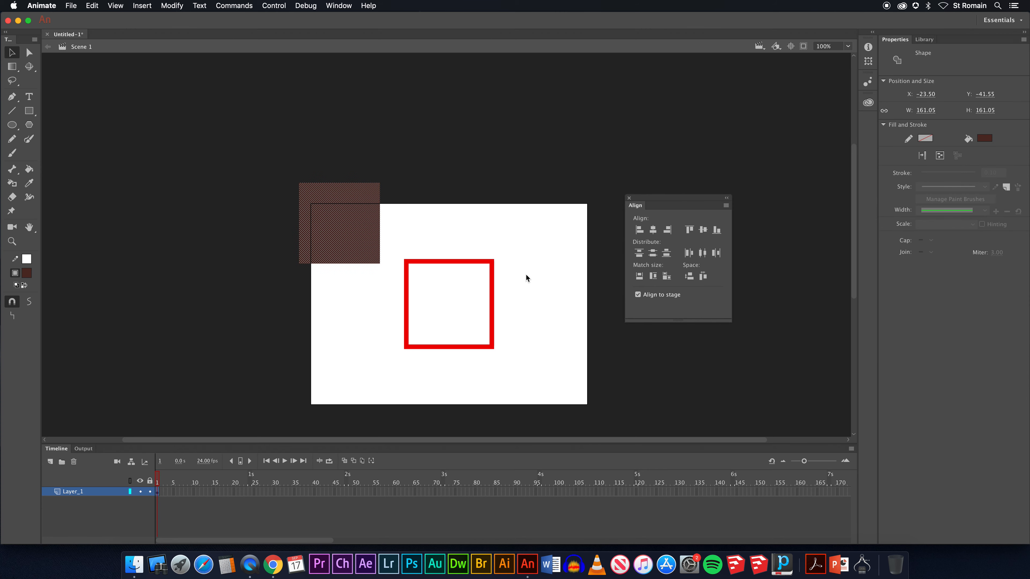
key("super+z")
key("super+z")
key("super+z")
key("super+z")
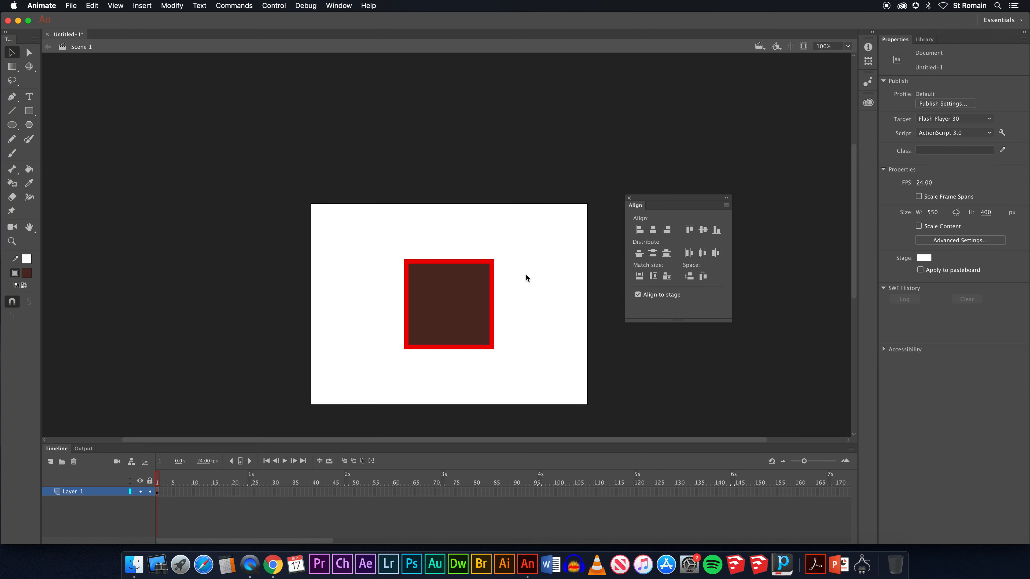
key("super+z")
key("super+z")
key("super+z")
key("super+z")
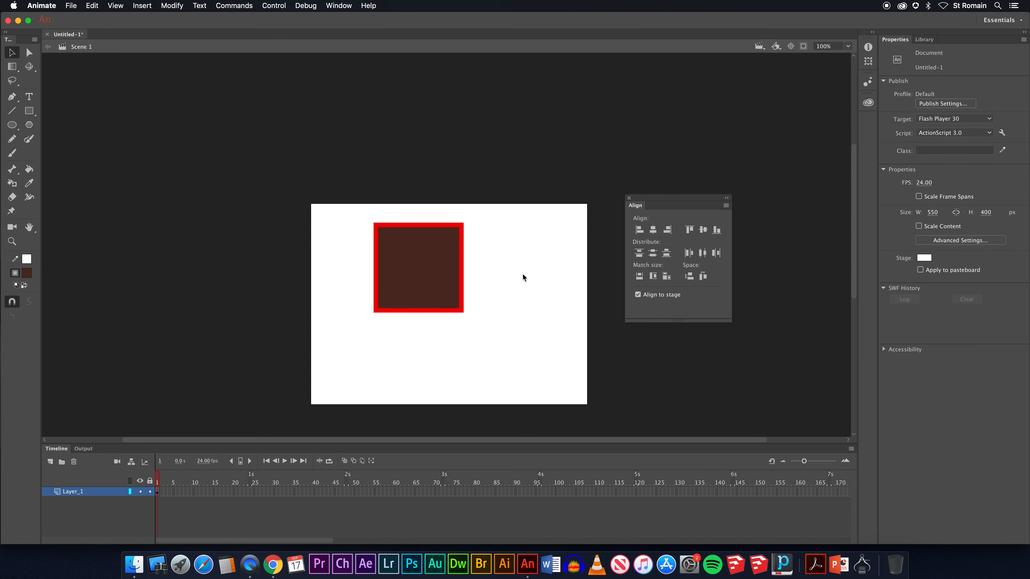
key("super+z")
Move the brown square onto the red square, then undo that move
left_click(536, 262)
left_click(474, 257)
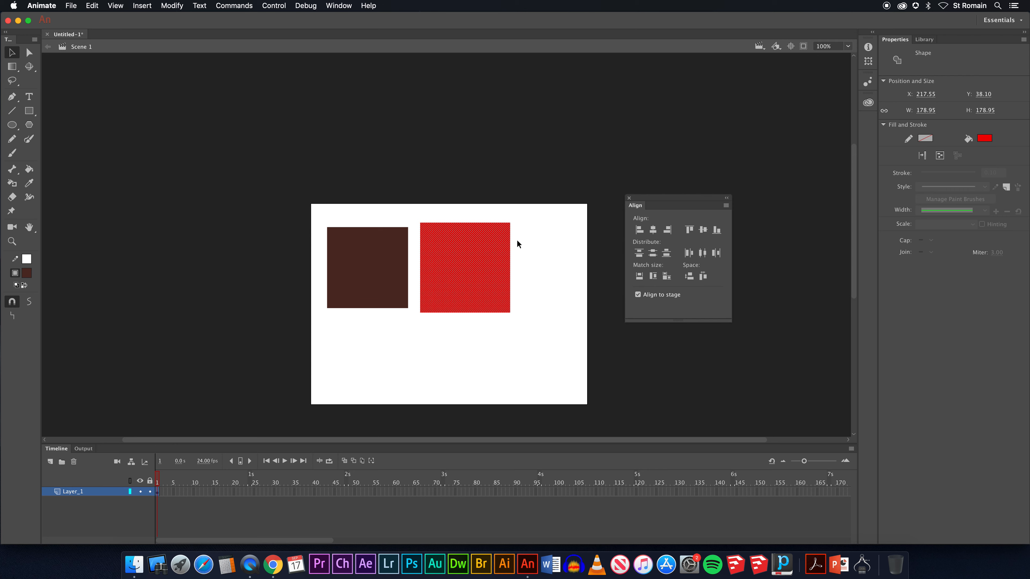
left_click_drag(398, 251, 485, 249)
key("super+z")
Select both squares and center them vertically and horizontally on the stage
left_click_drag(528, 204, 414, 345)
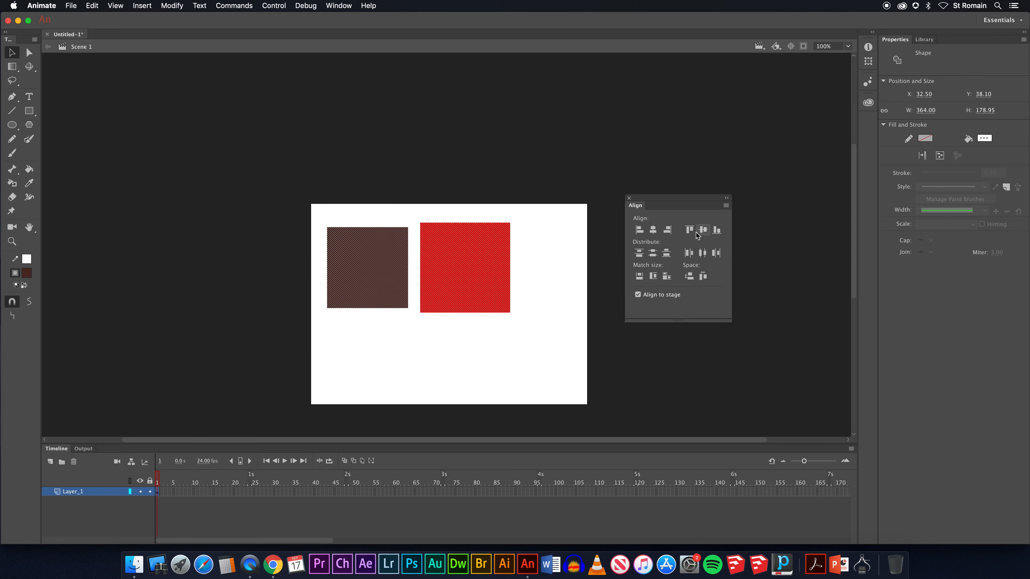
left_click(703, 230)
left_click(653, 231)
left_click(516, 255)
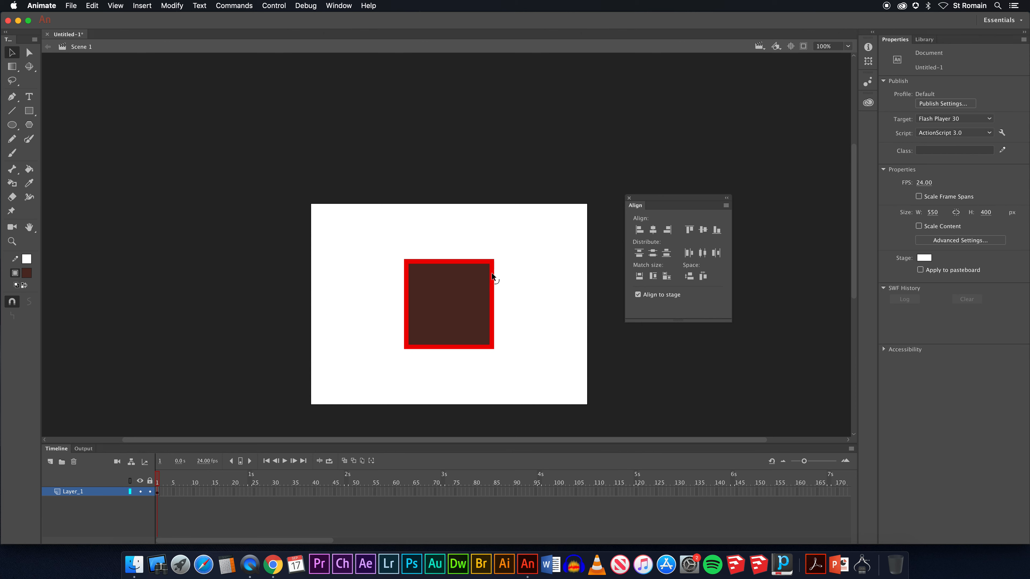
Move the brown square past the stage's left edge to about X -66, Y 20, then select the remaining red frame
left_click(485, 299)
left_click_drag(484, 299, 354, 249)
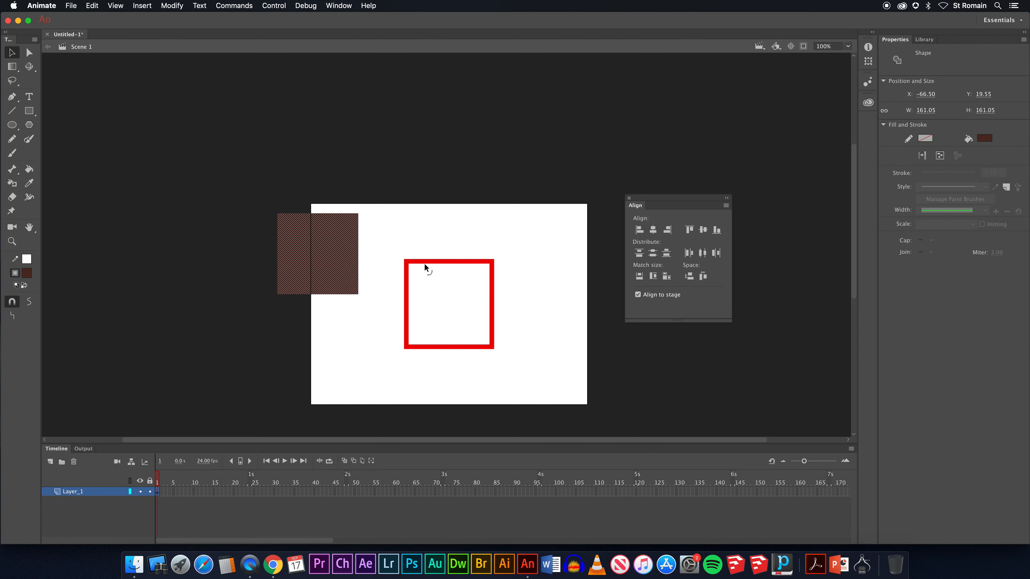
left_click(424, 262)
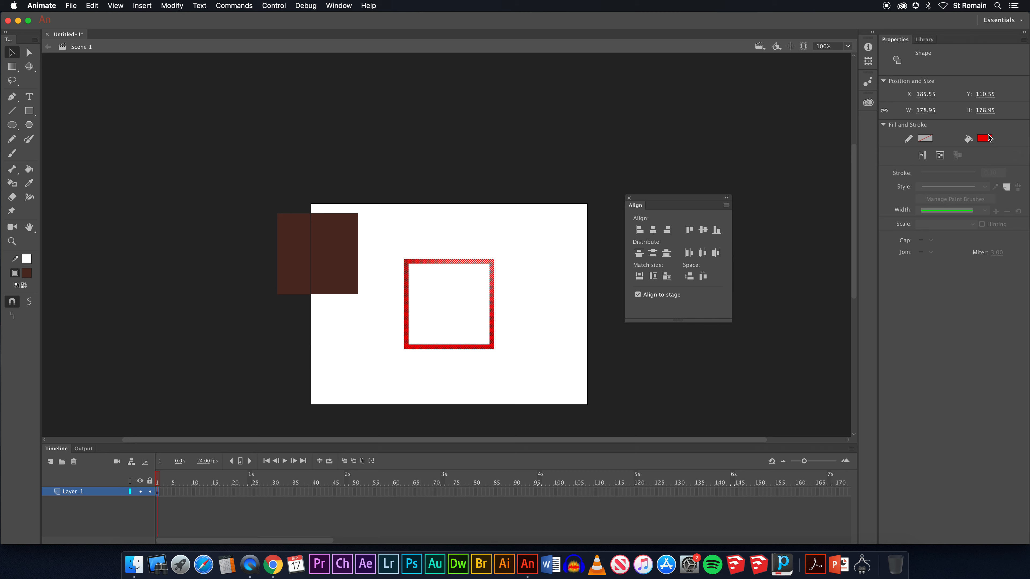
Select all the shapes and delete them from the document
key("super+a")
key("Delete")
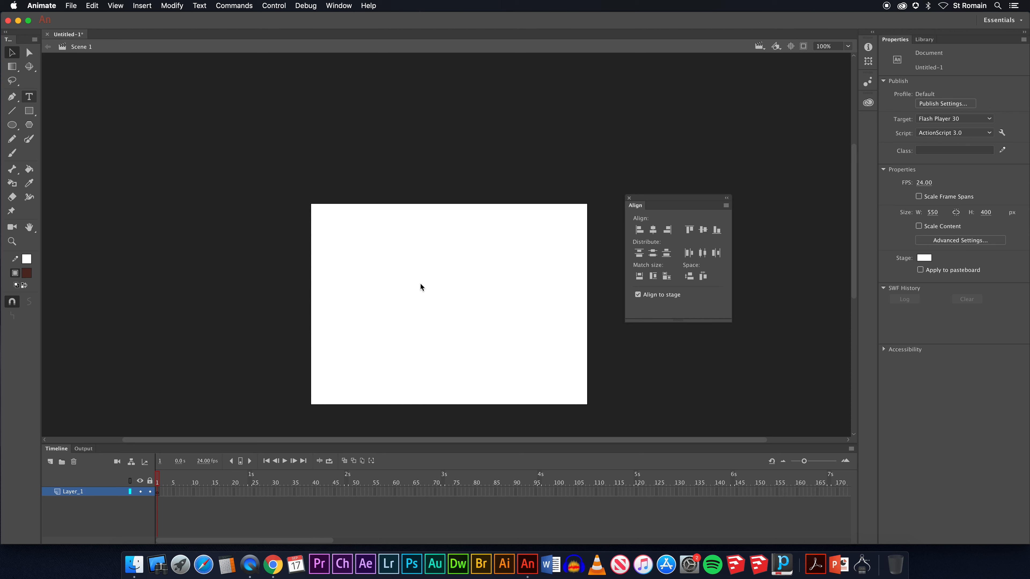
Add static text reading "Typing" near the middle of the stage, at about X 187, Y 166
key("t")
left_click(406, 293)
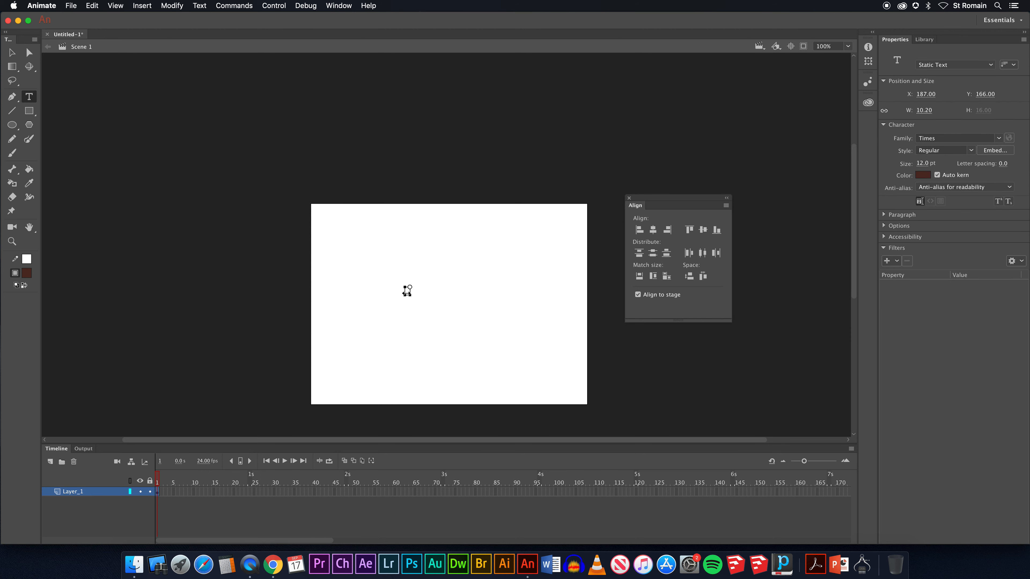
type("Typing")
left_click(12, 53)
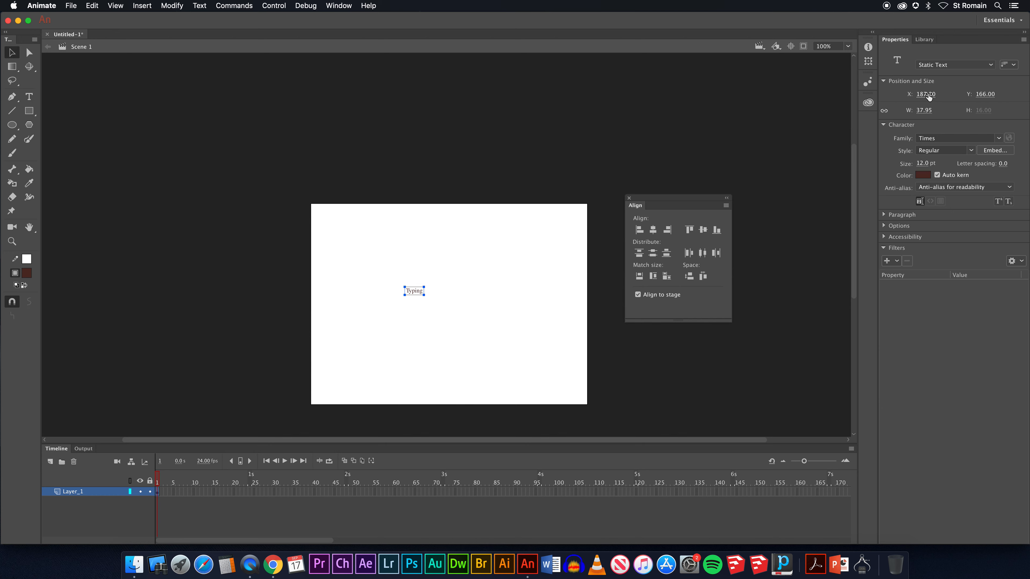
Set the "Typing" text to 63 pt in the Trebuchet MS font
left_click_drag(923, 163, 949, 164)
left_click(939, 137)
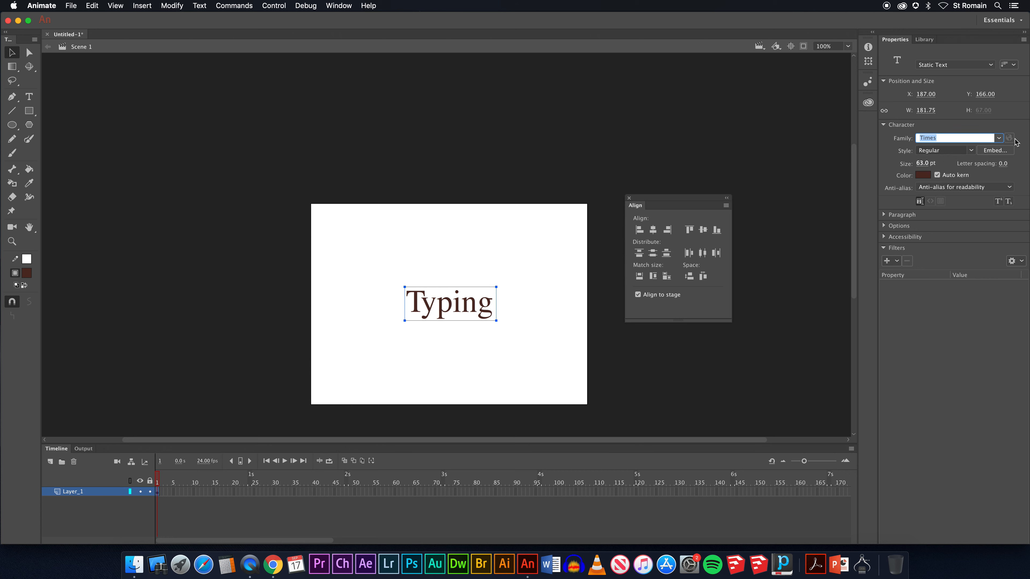
left_click(999, 138)
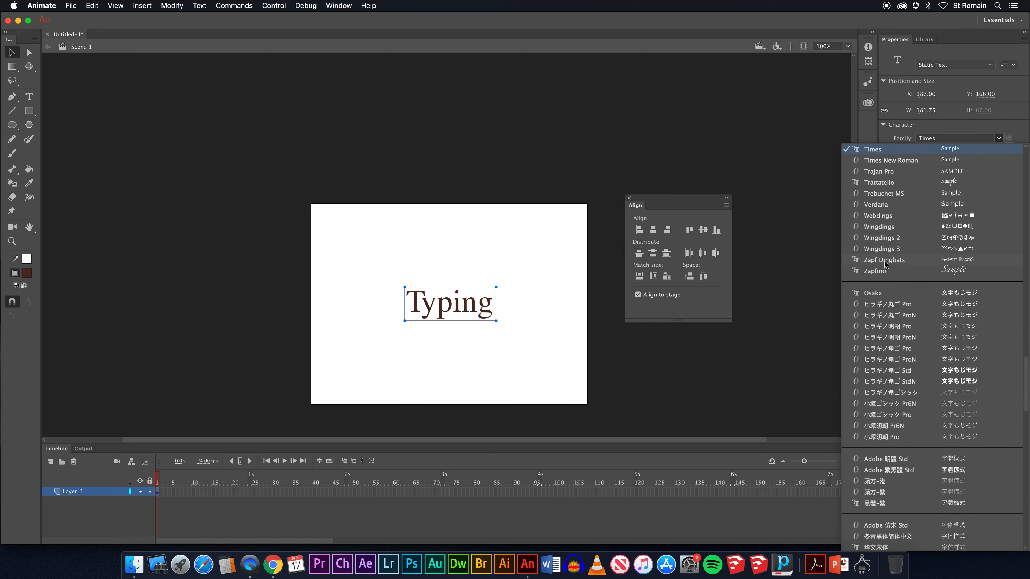
left_click(884, 194)
left_click(184, 154)
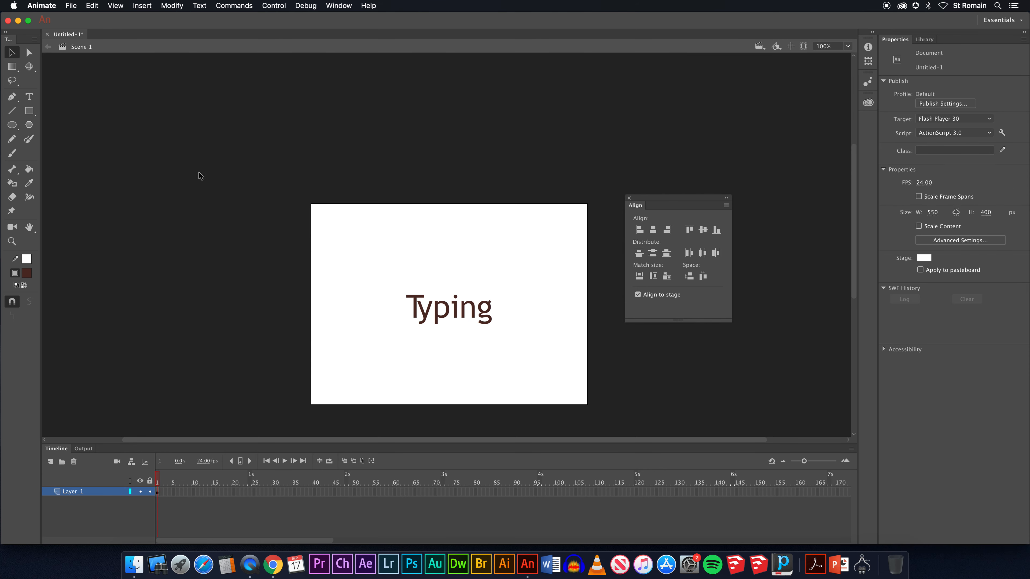
Move the "Typing" text to about X 162, Y 137 and change its color to red
left_click_drag(401, 290, 388, 275)
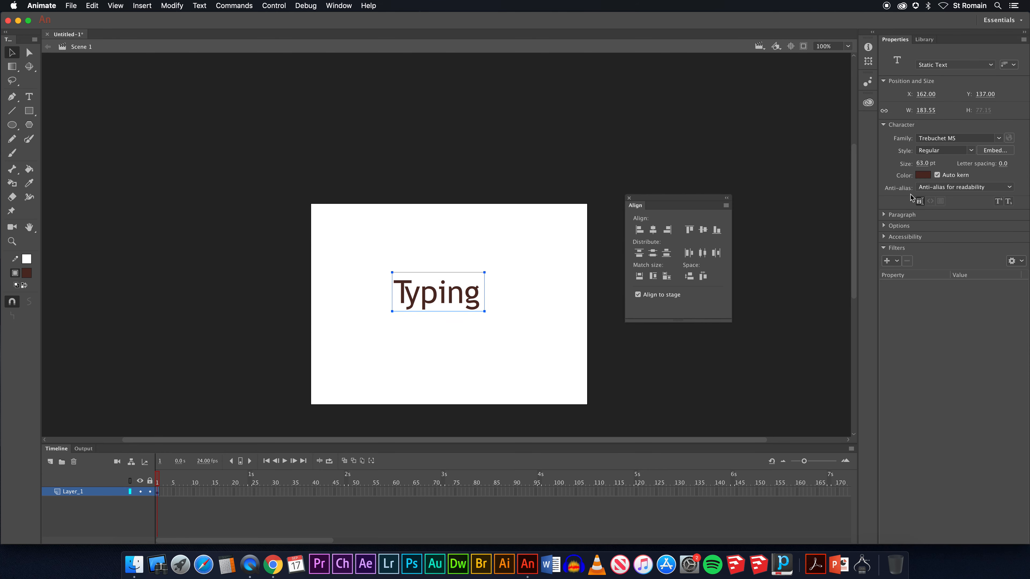
left_click(923, 175)
left_click(828, 258)
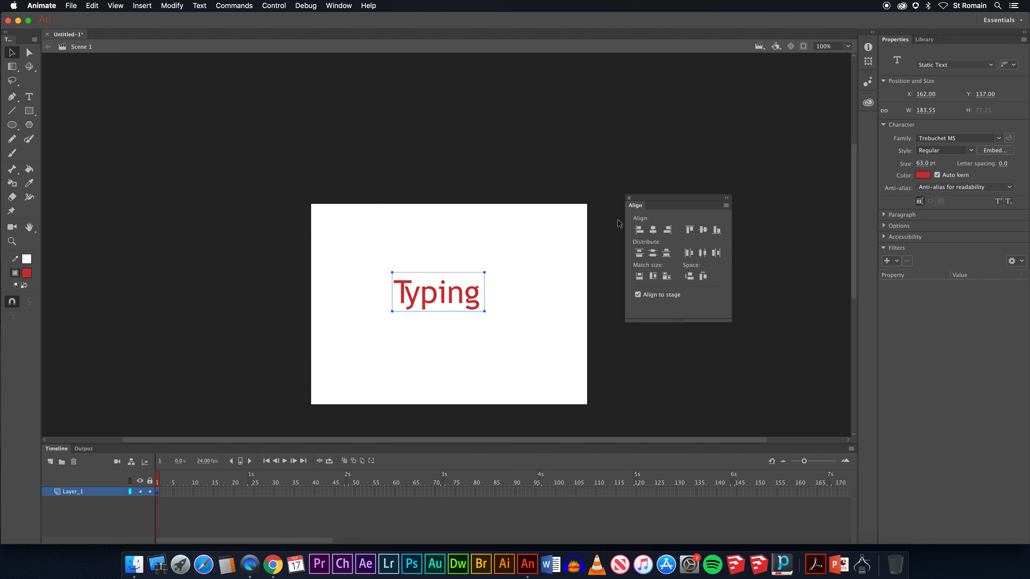
left_click(325, 263)
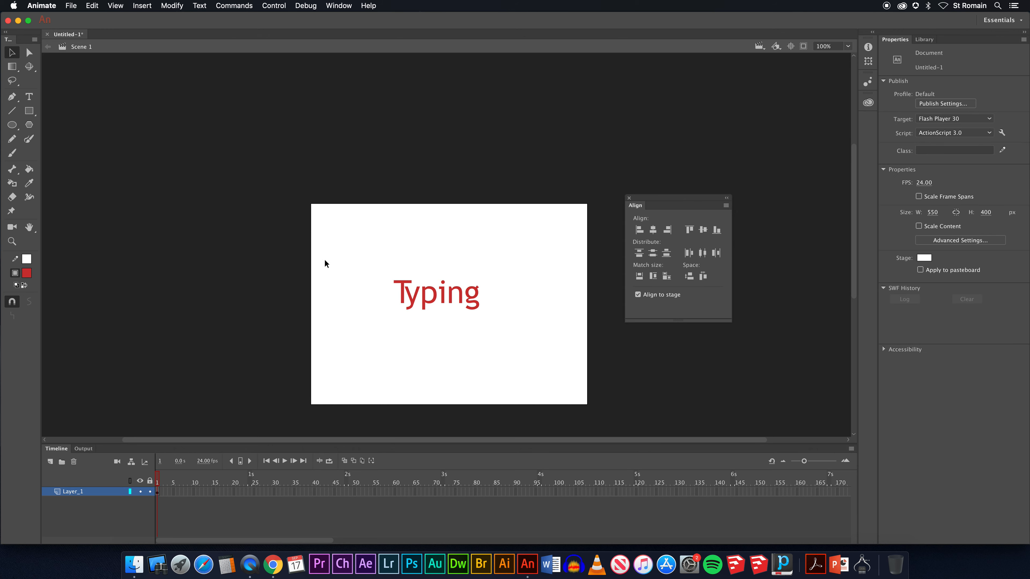
Replace the wording of the red "Typing" text with "Letters"
left_click(397, 287)
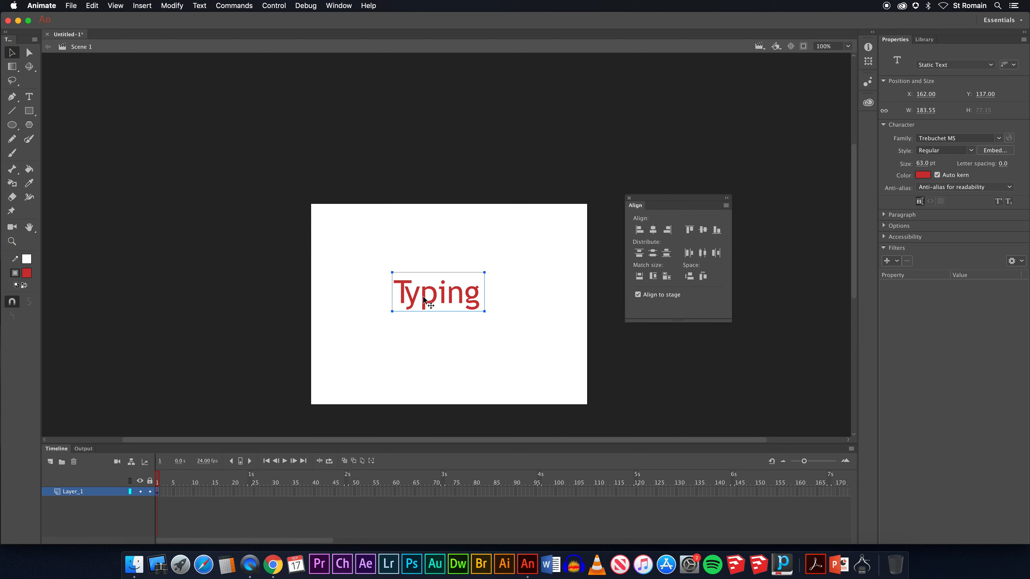
left_click(450, 312)
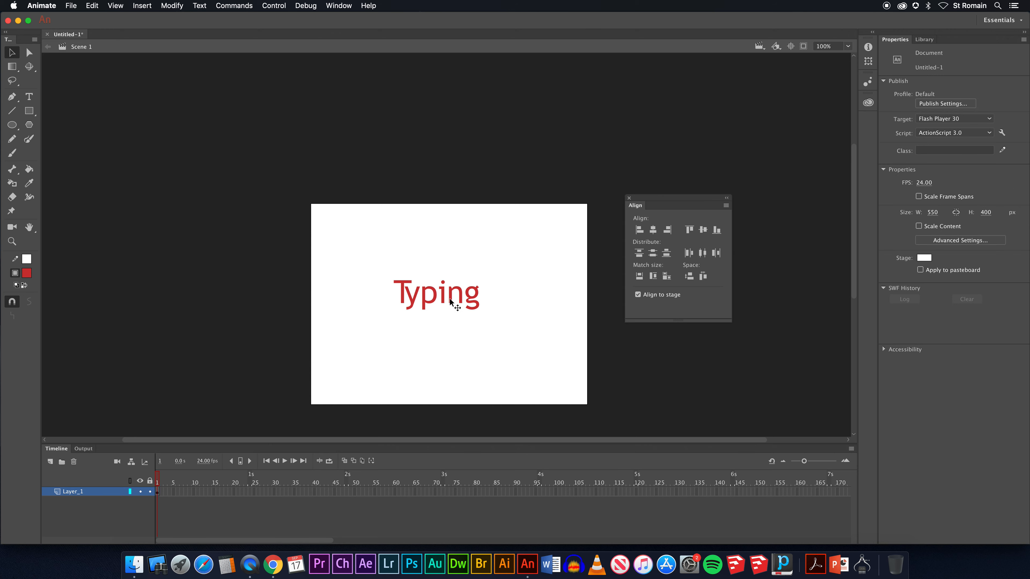
left_click(411, 298)
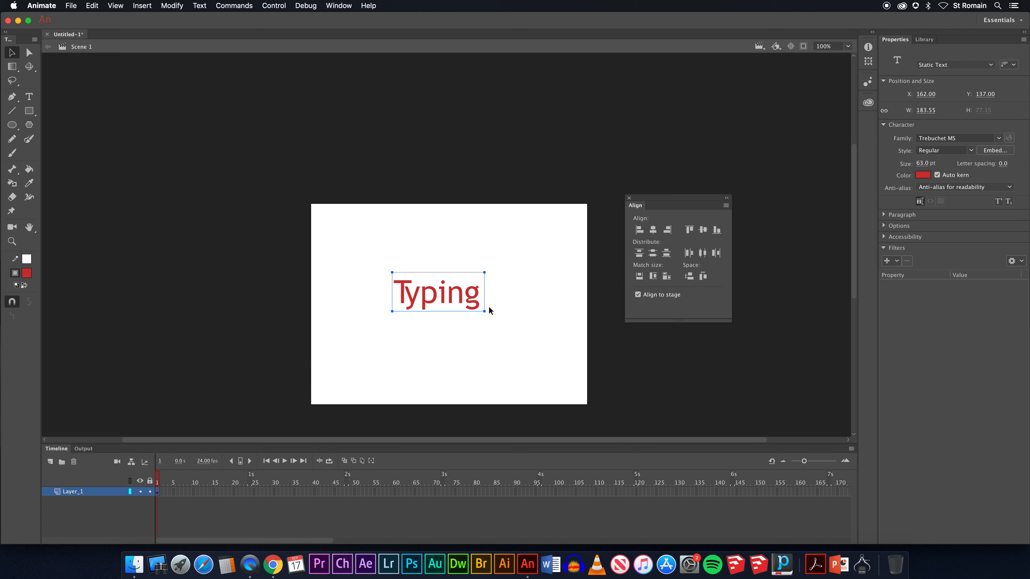
double_click(457, 292)
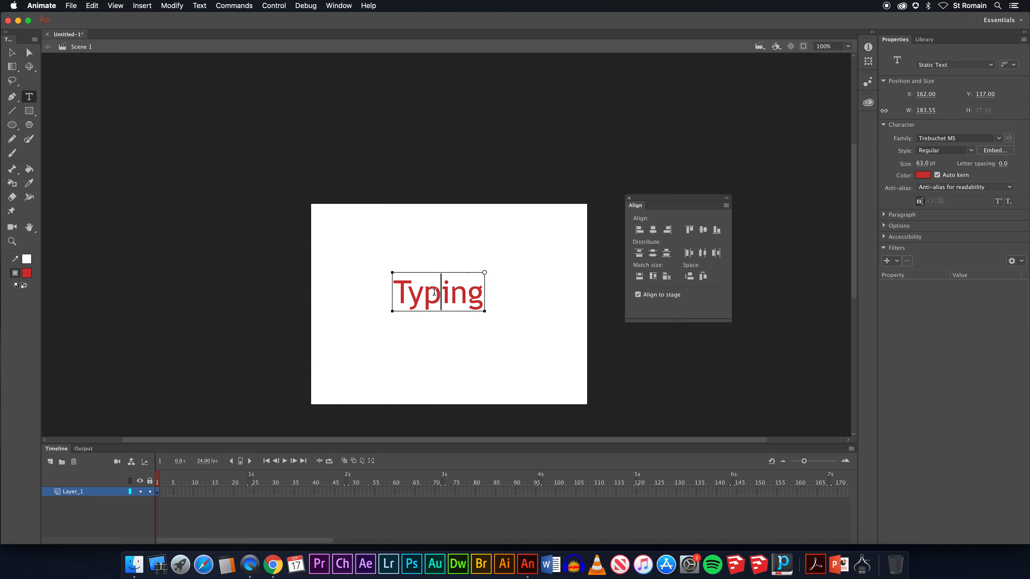
key("super+a")
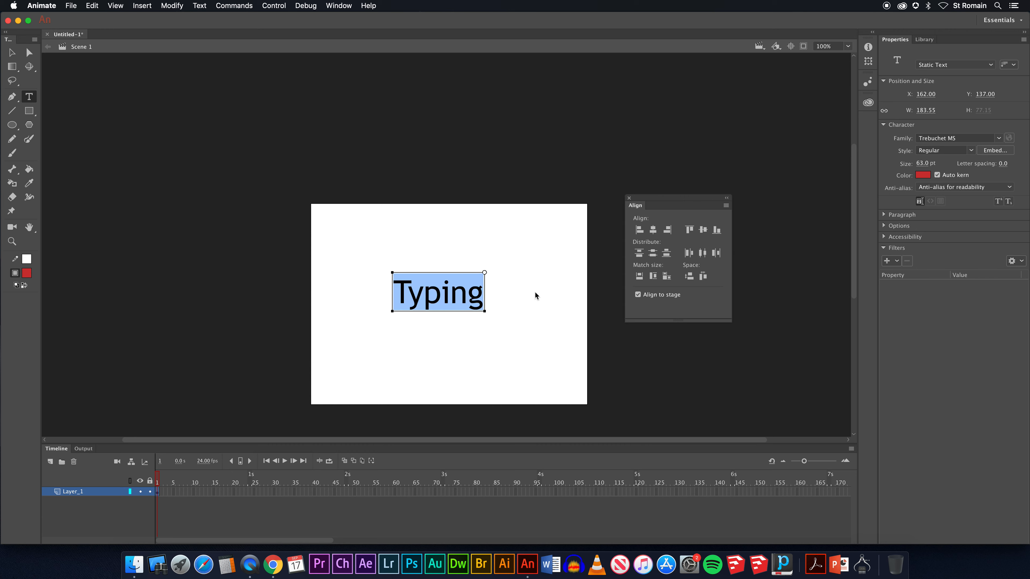
type("Letters")
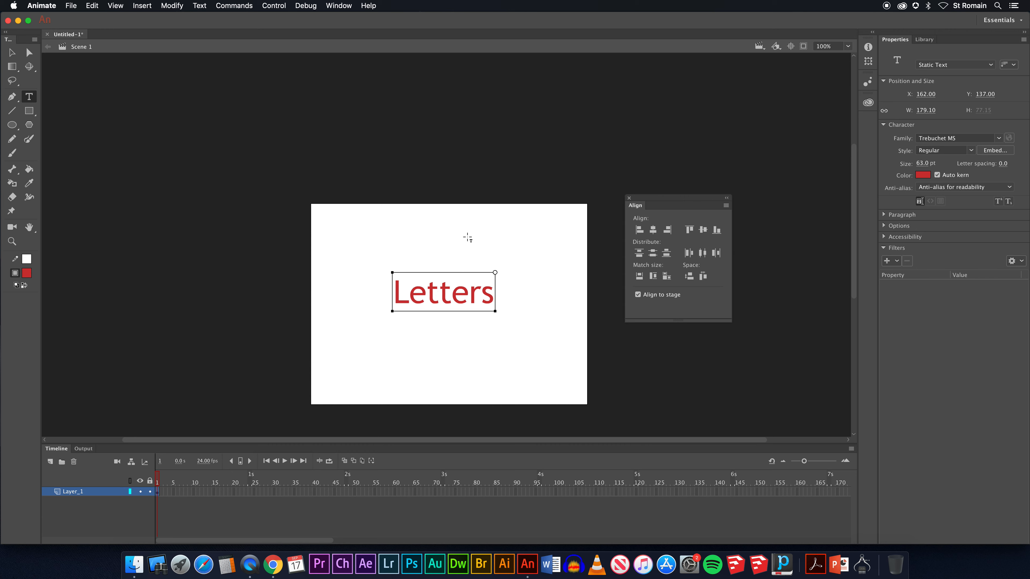
left_click(12, 52)
left_click(456, 269)
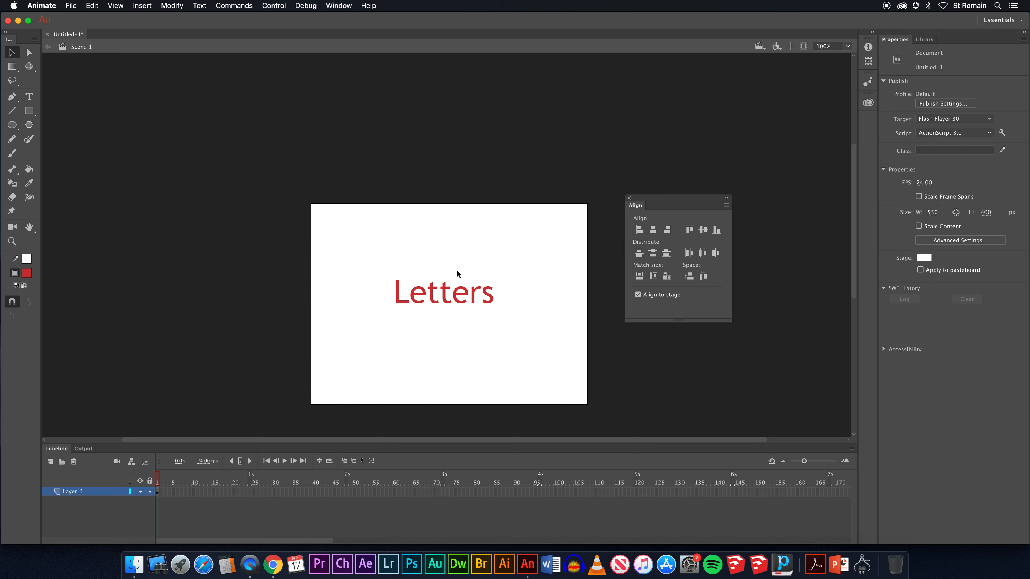
Change the wording of the red text on the stage to "Practice" and leave it deselected
left_click(444, 295)
key("t")
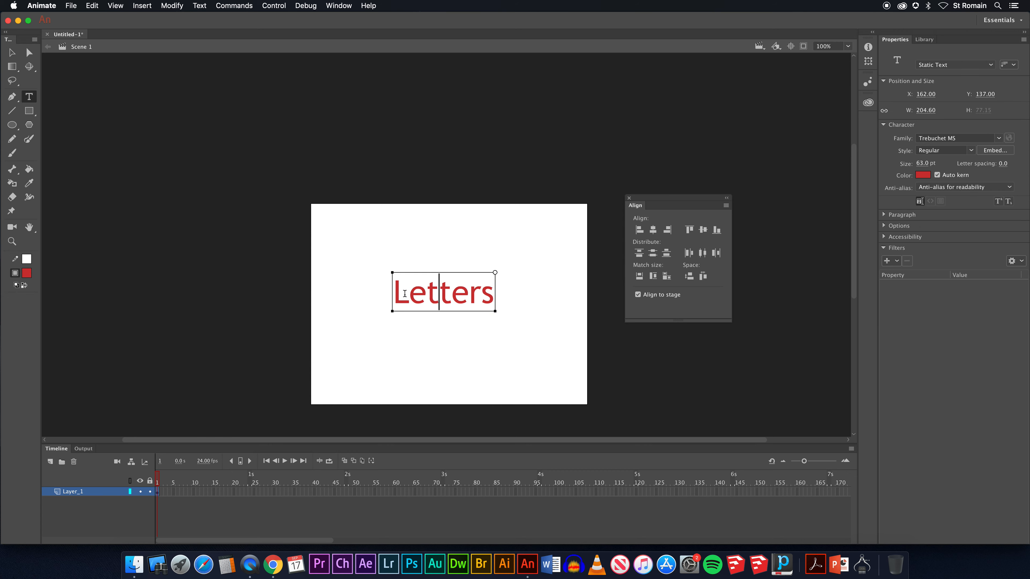
key("super+a")
type("Pra")
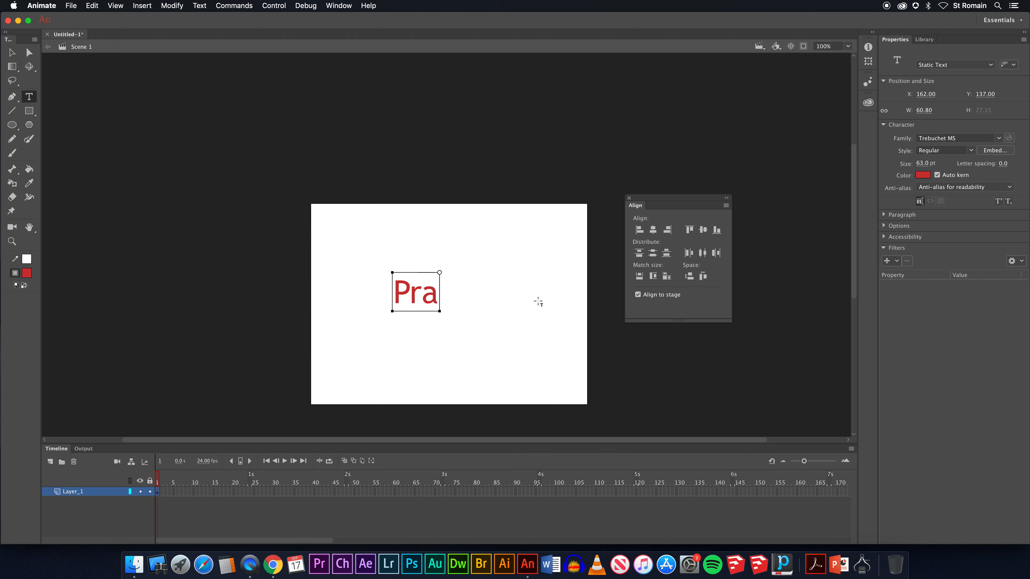
type("ctice")
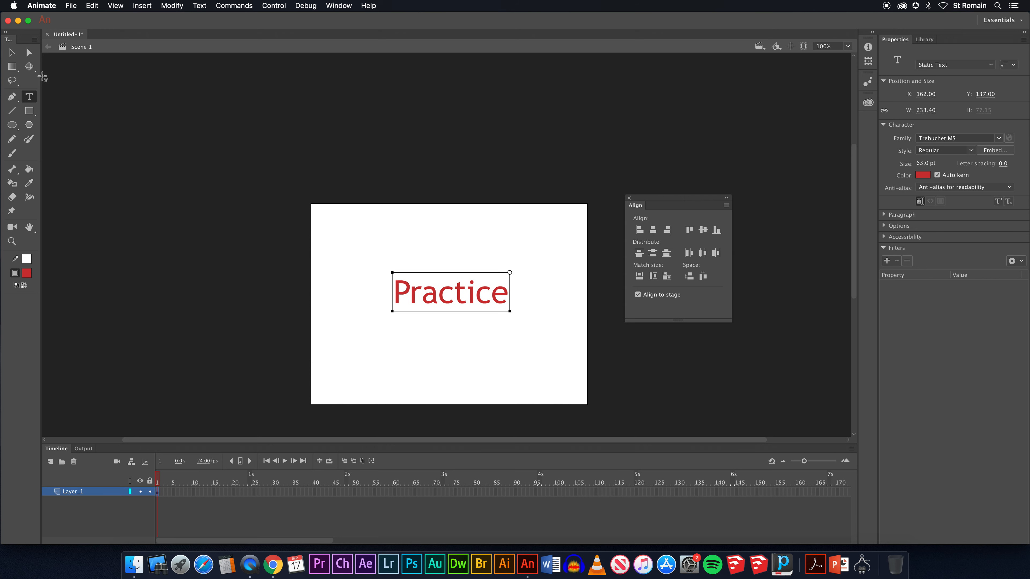
left_click(12, 55)
left_click(100, 76)
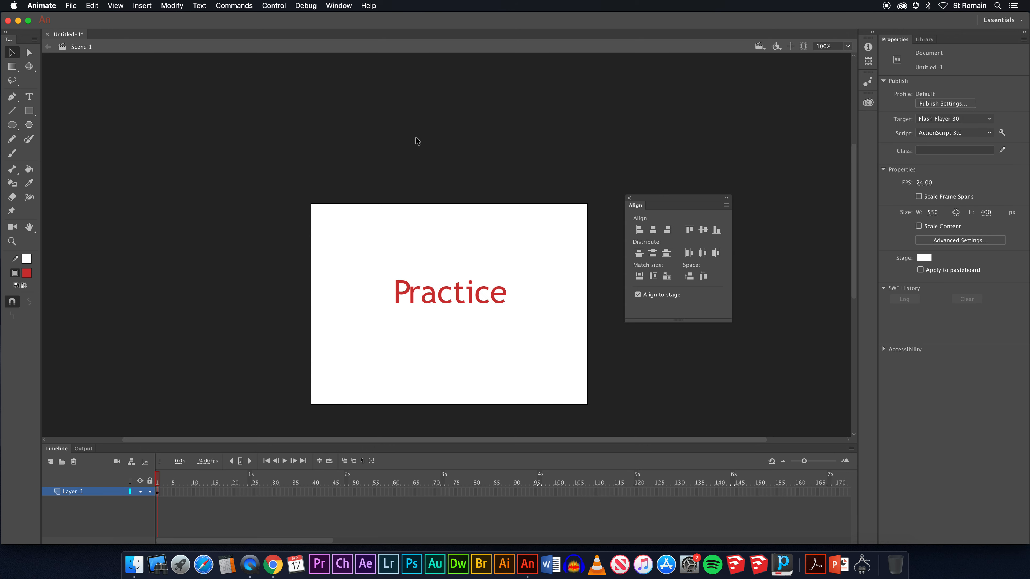